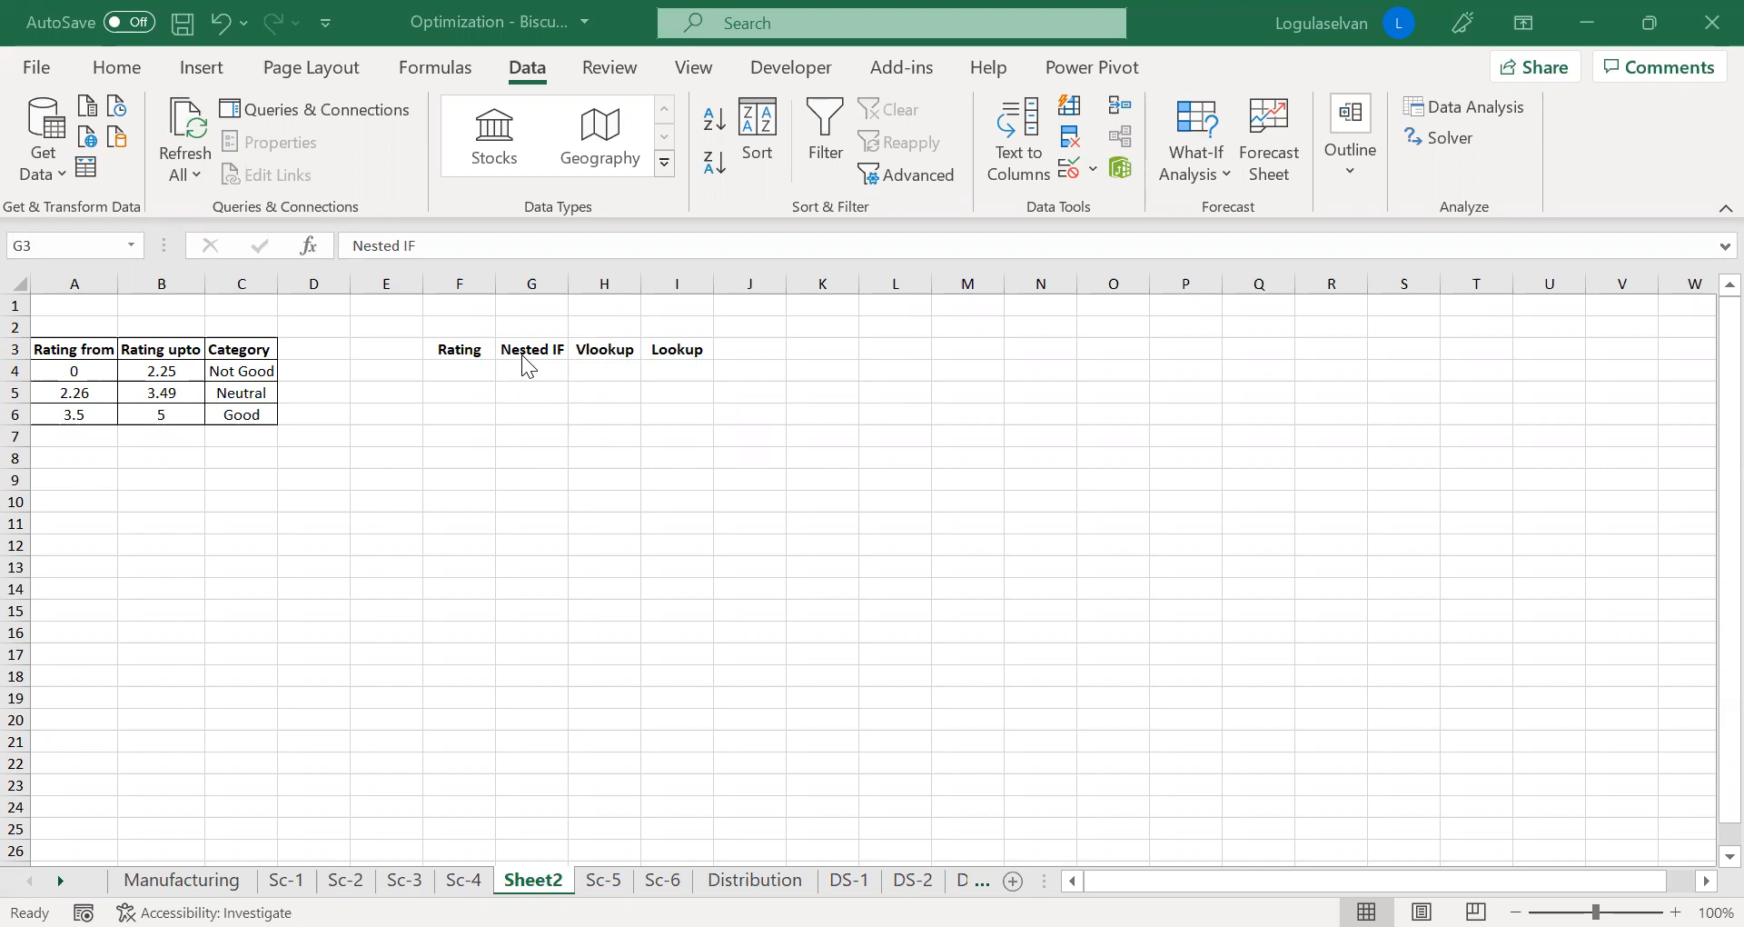
Examine the Nested IF, Vlookup and Lookup headings and the rating table's headers and category names
{"action": "left_click", "coordinate": [605, 355]}
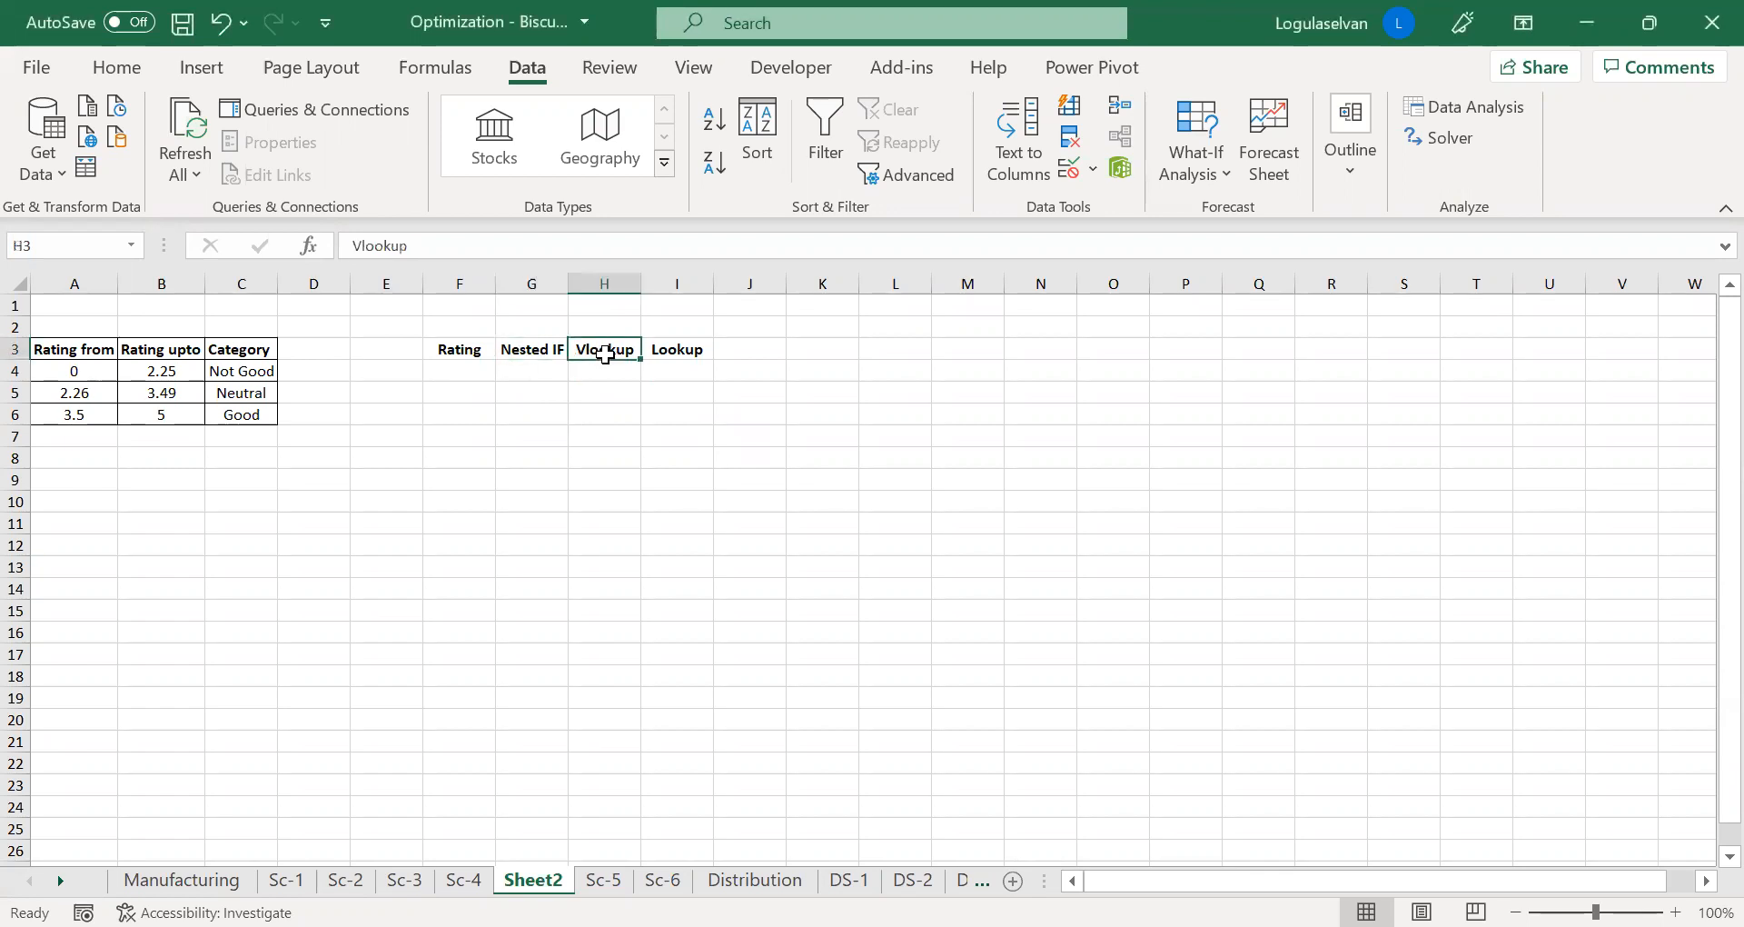
{"action": "left_click", "coordinate": [683, 352]}
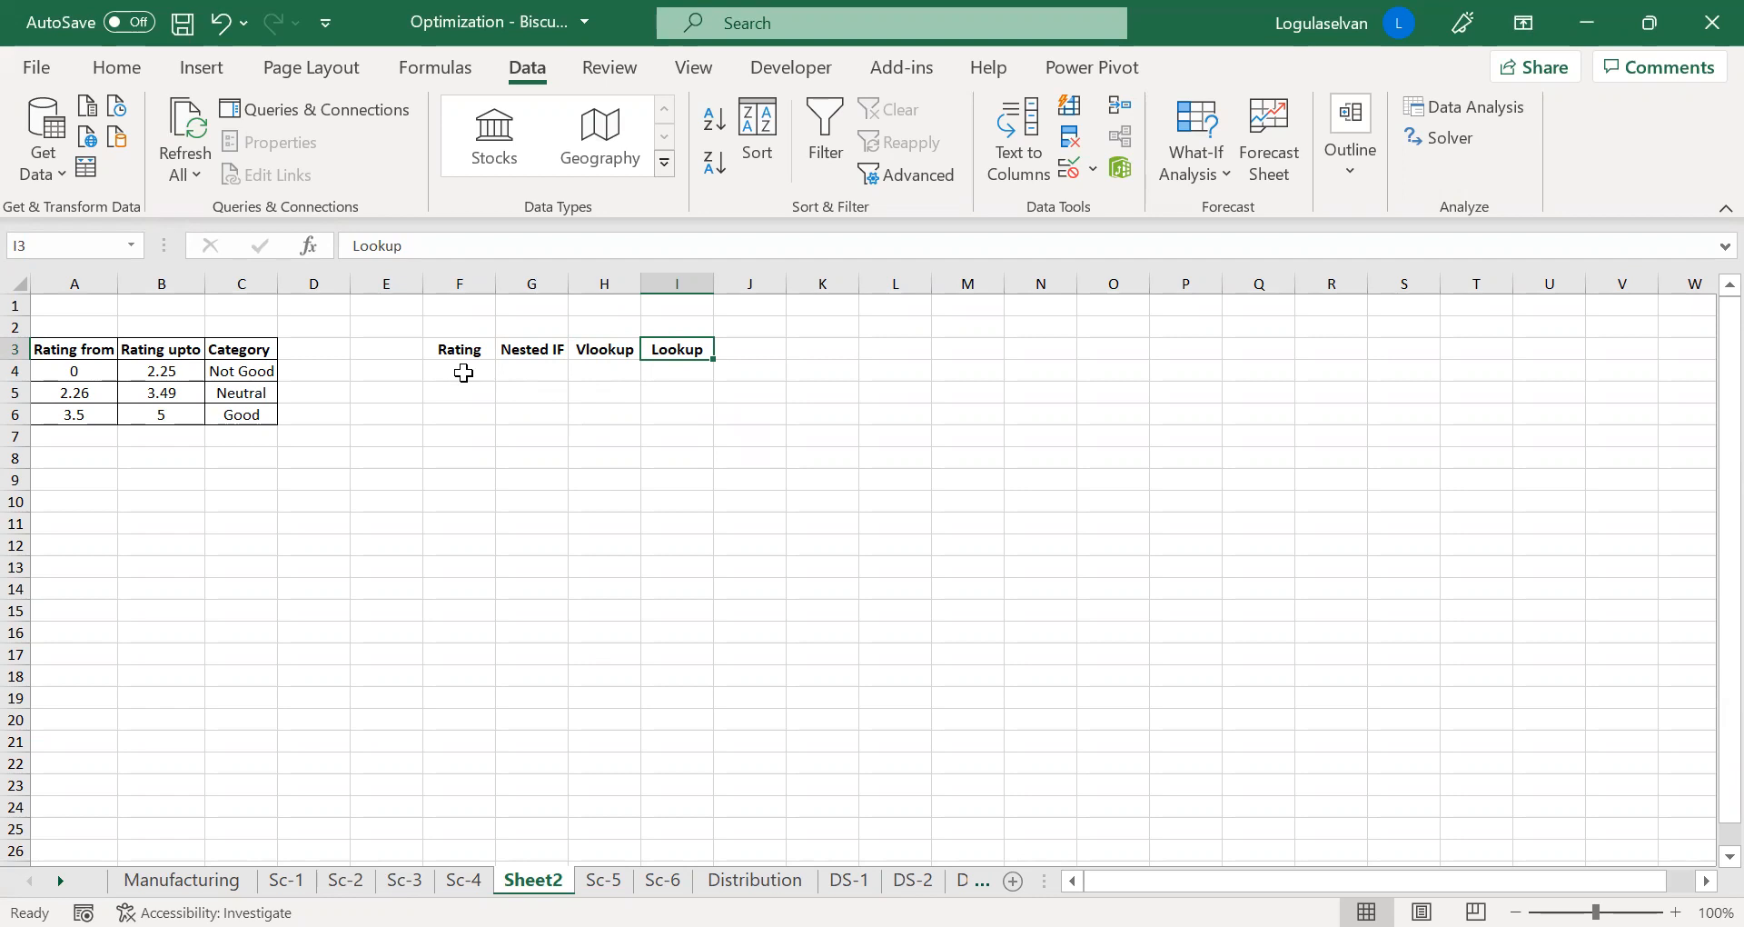
{"action": "left_click", "coordinate": [80, 352]}
{"action": "left_click", "coordinate": [229, 357]}
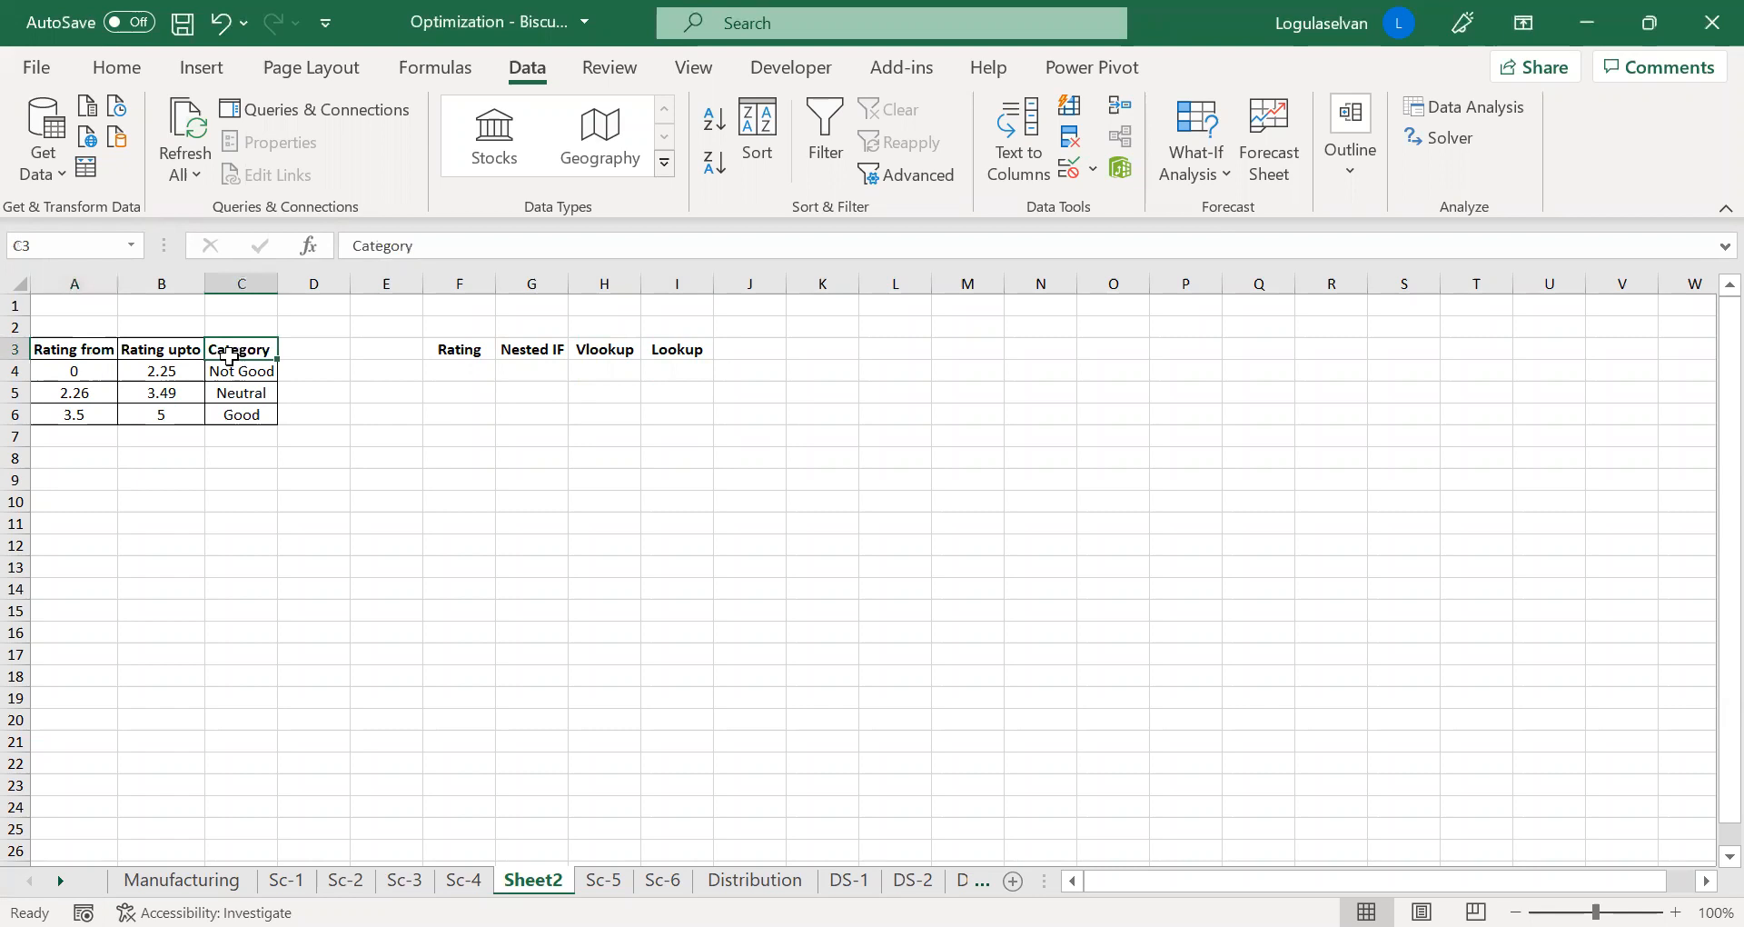
{"action": "left_click", "coordinate": [232, 375]}
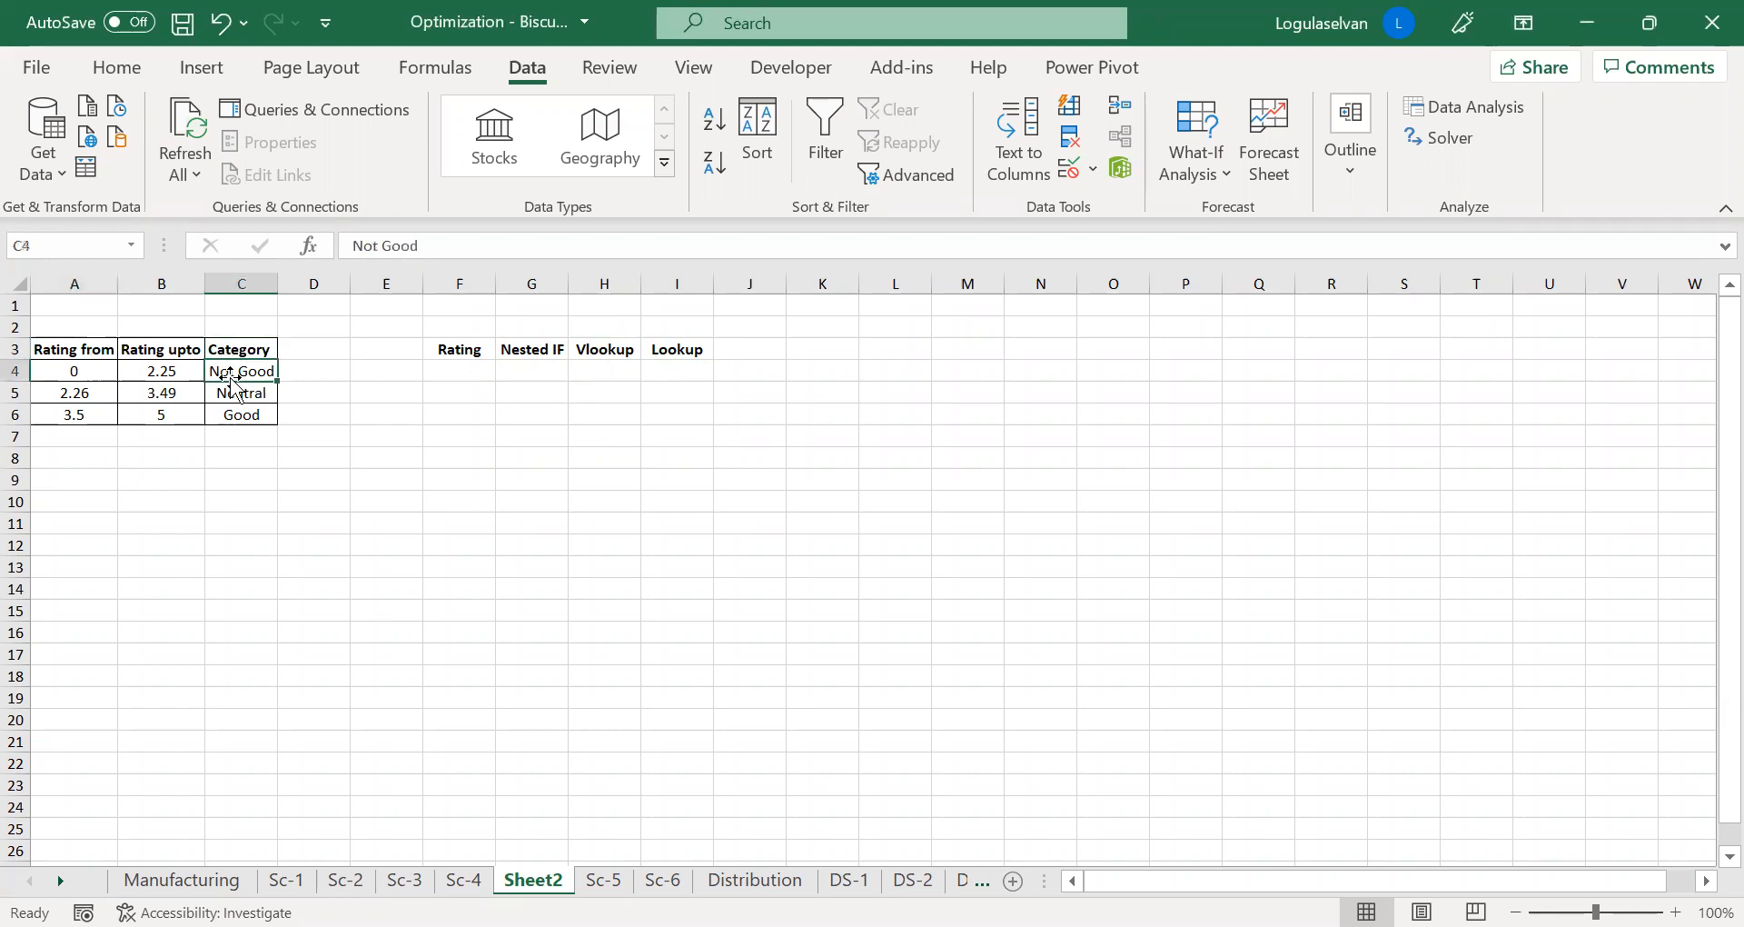
{"action": "left_click", "coordinate": [233, 389]}
{"action": "left_click", "coordinate": [238, 435]}
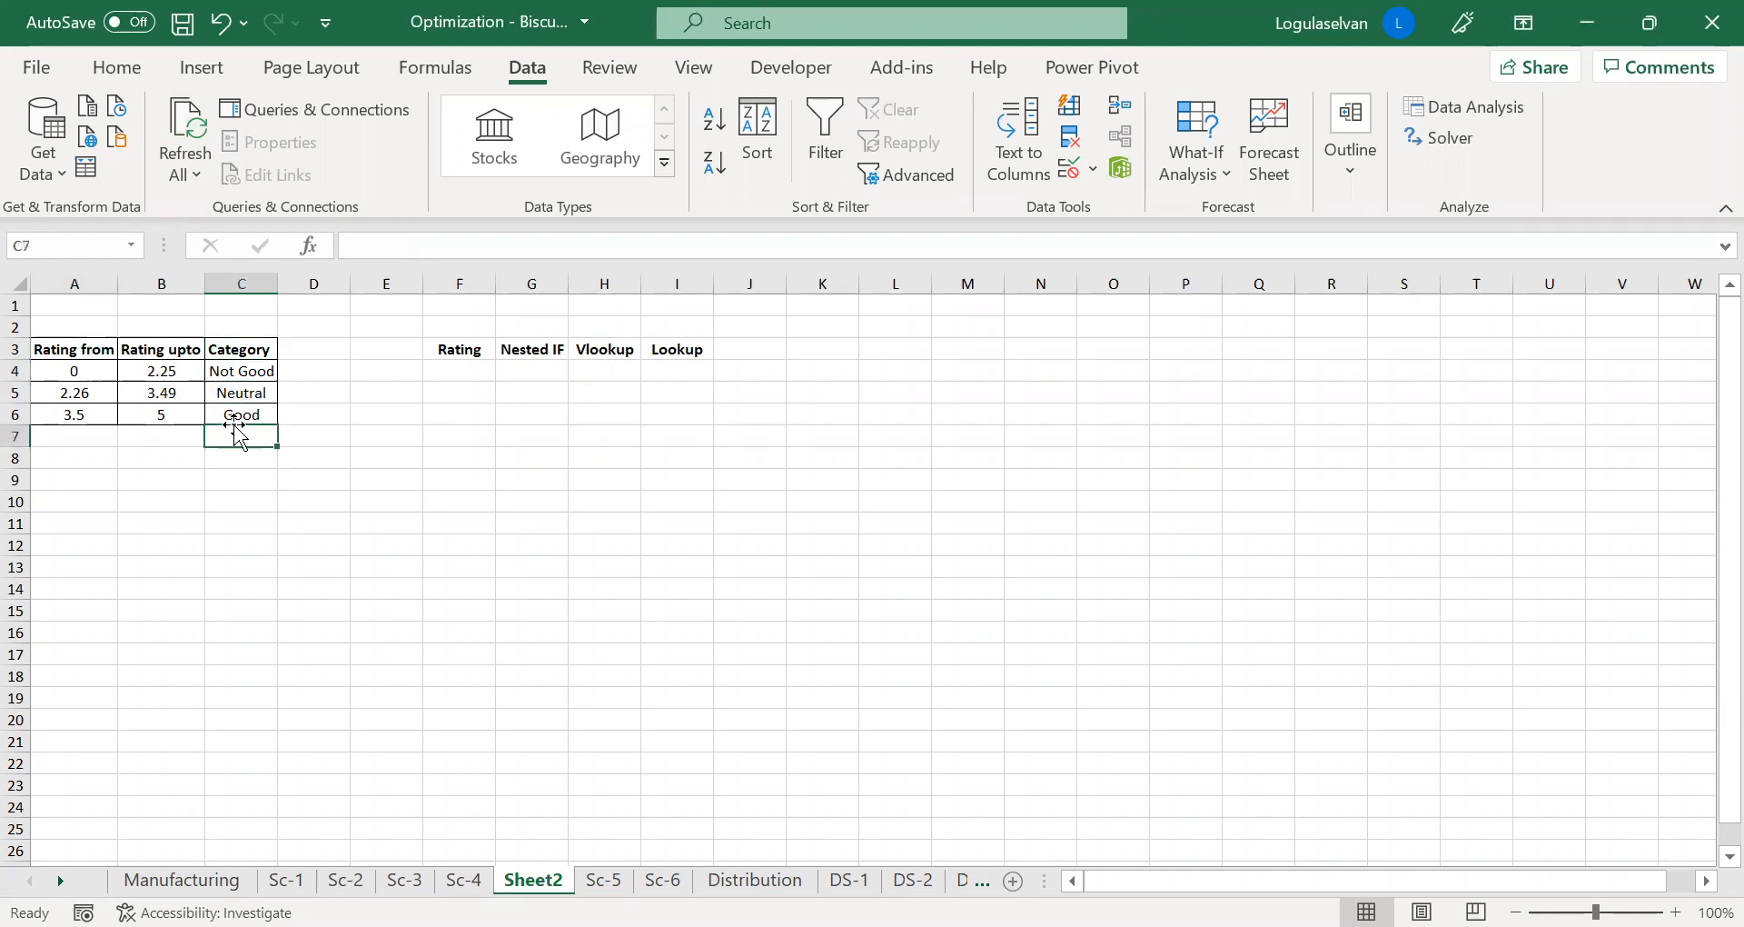
{"action": "left_click", "coordinate": [241, 413]}
{"action": "left_click", "coordinate": [241, 364]}
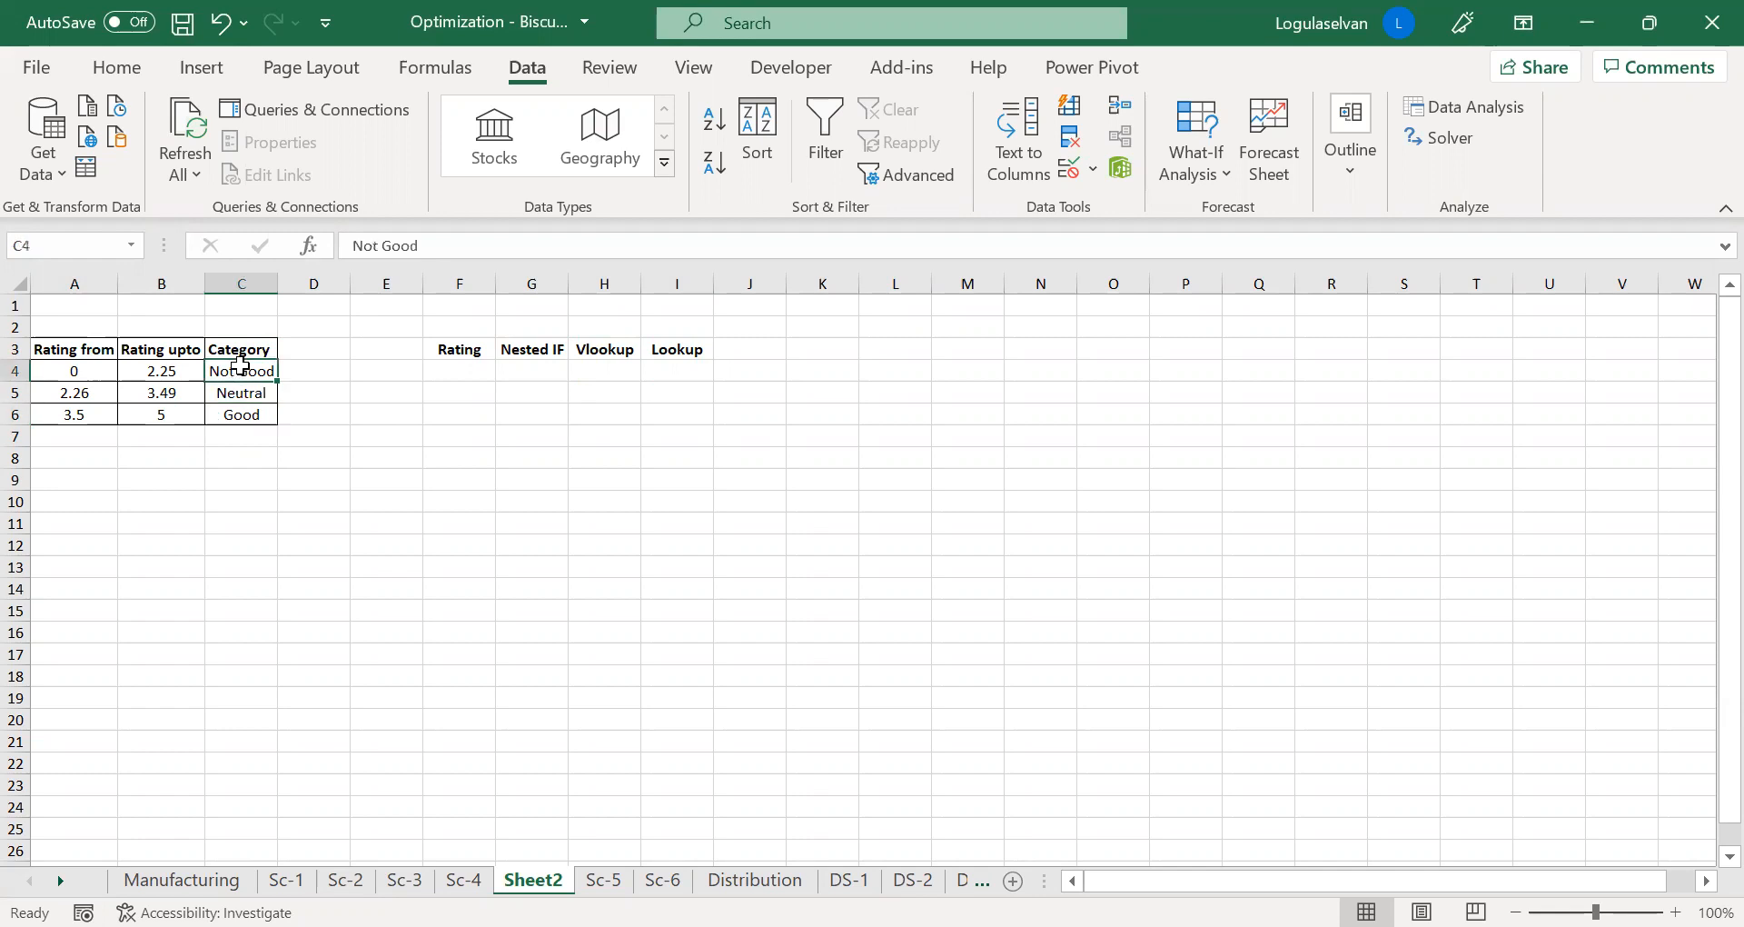
Review which rating range in the table belongs to each category, row by row
{"action": "left_click", "coordinate": [86, 374]}
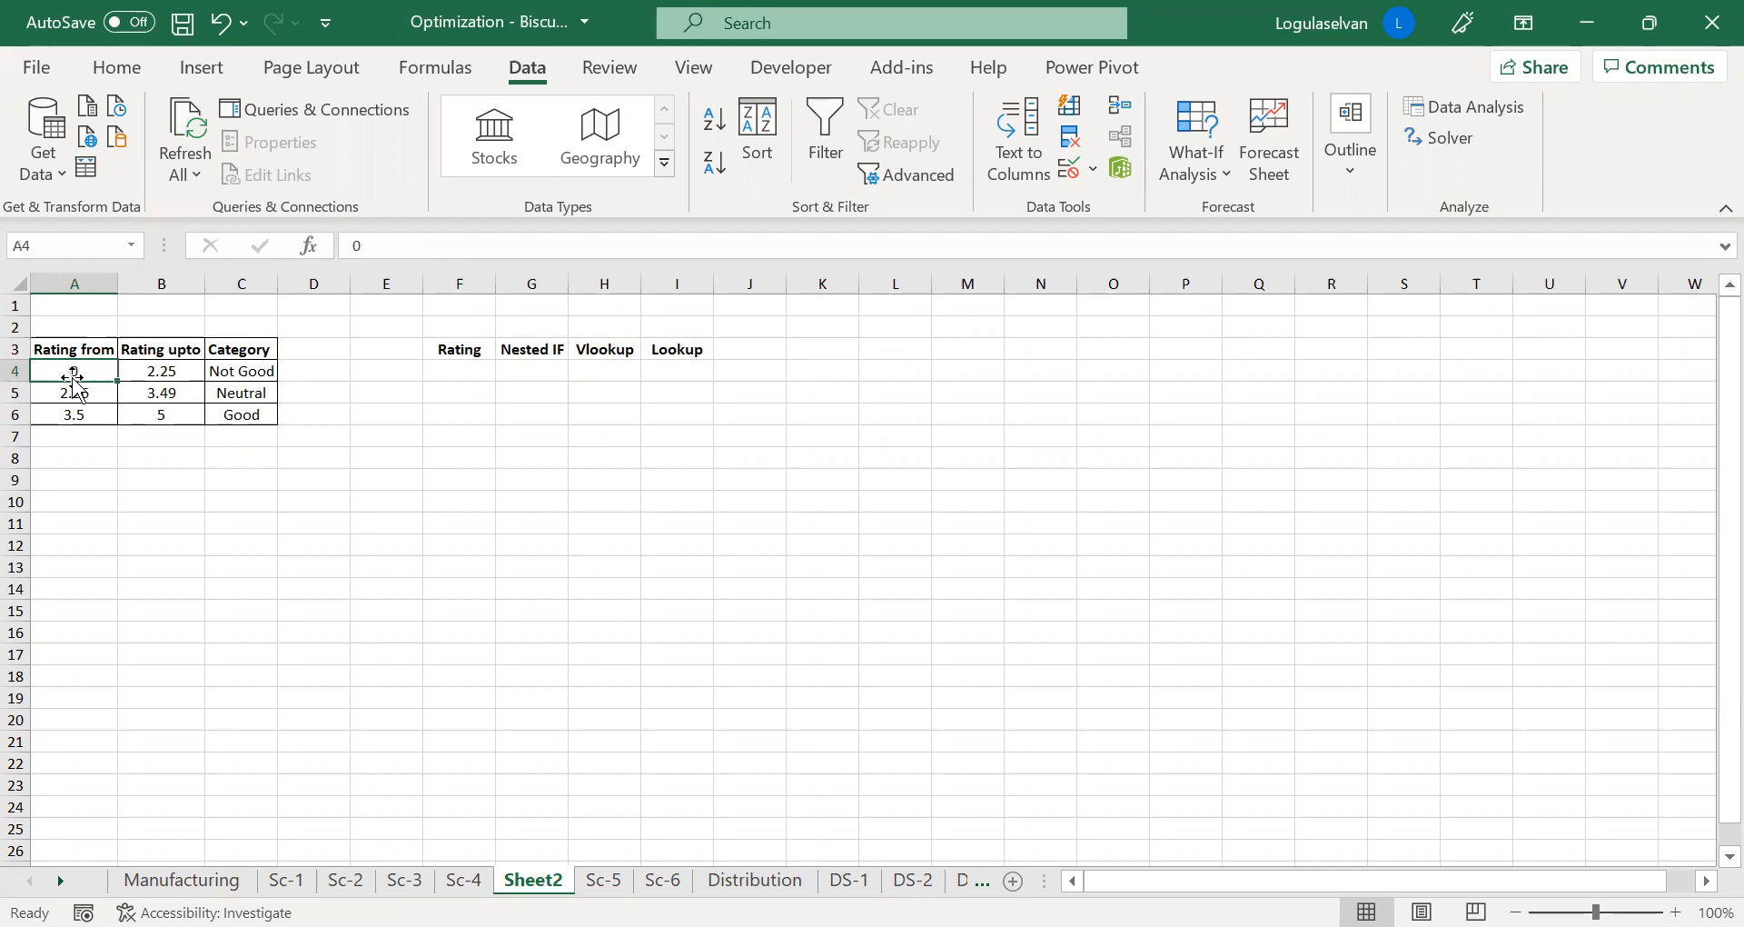
{"action": "left_click", "coordinate": [252, 373]}
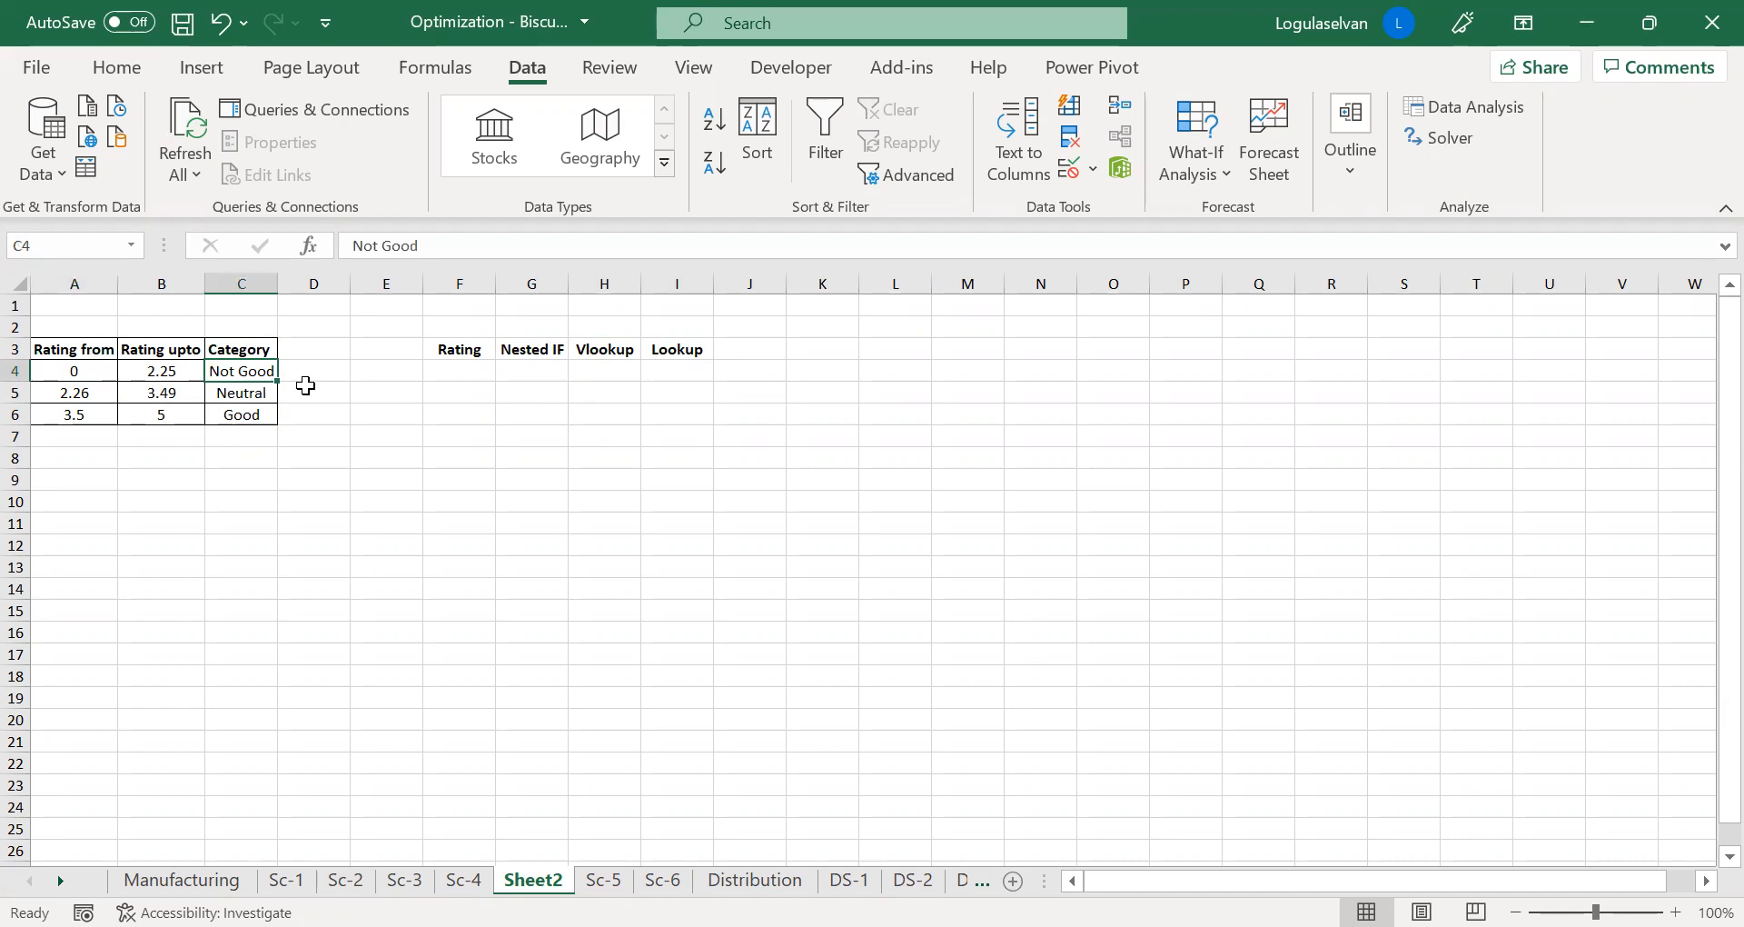
{"action": "left_click", "coordinate": [102, 391]}
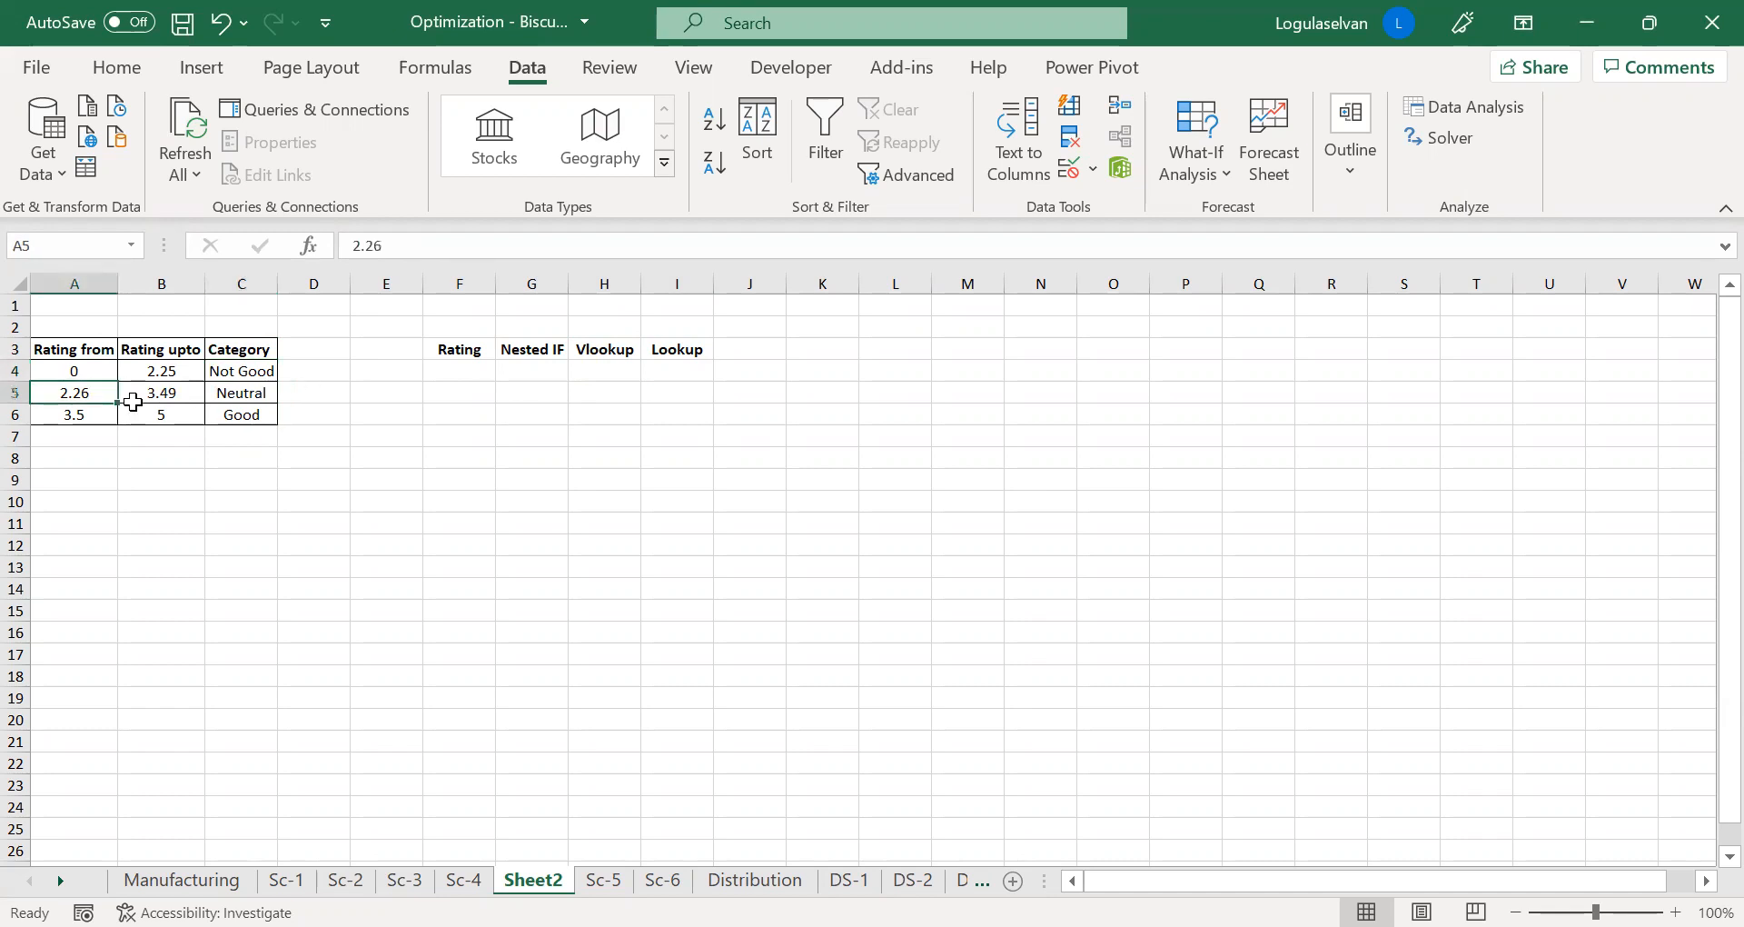
{"action": "left_click", "coordinate": [220, 395]}
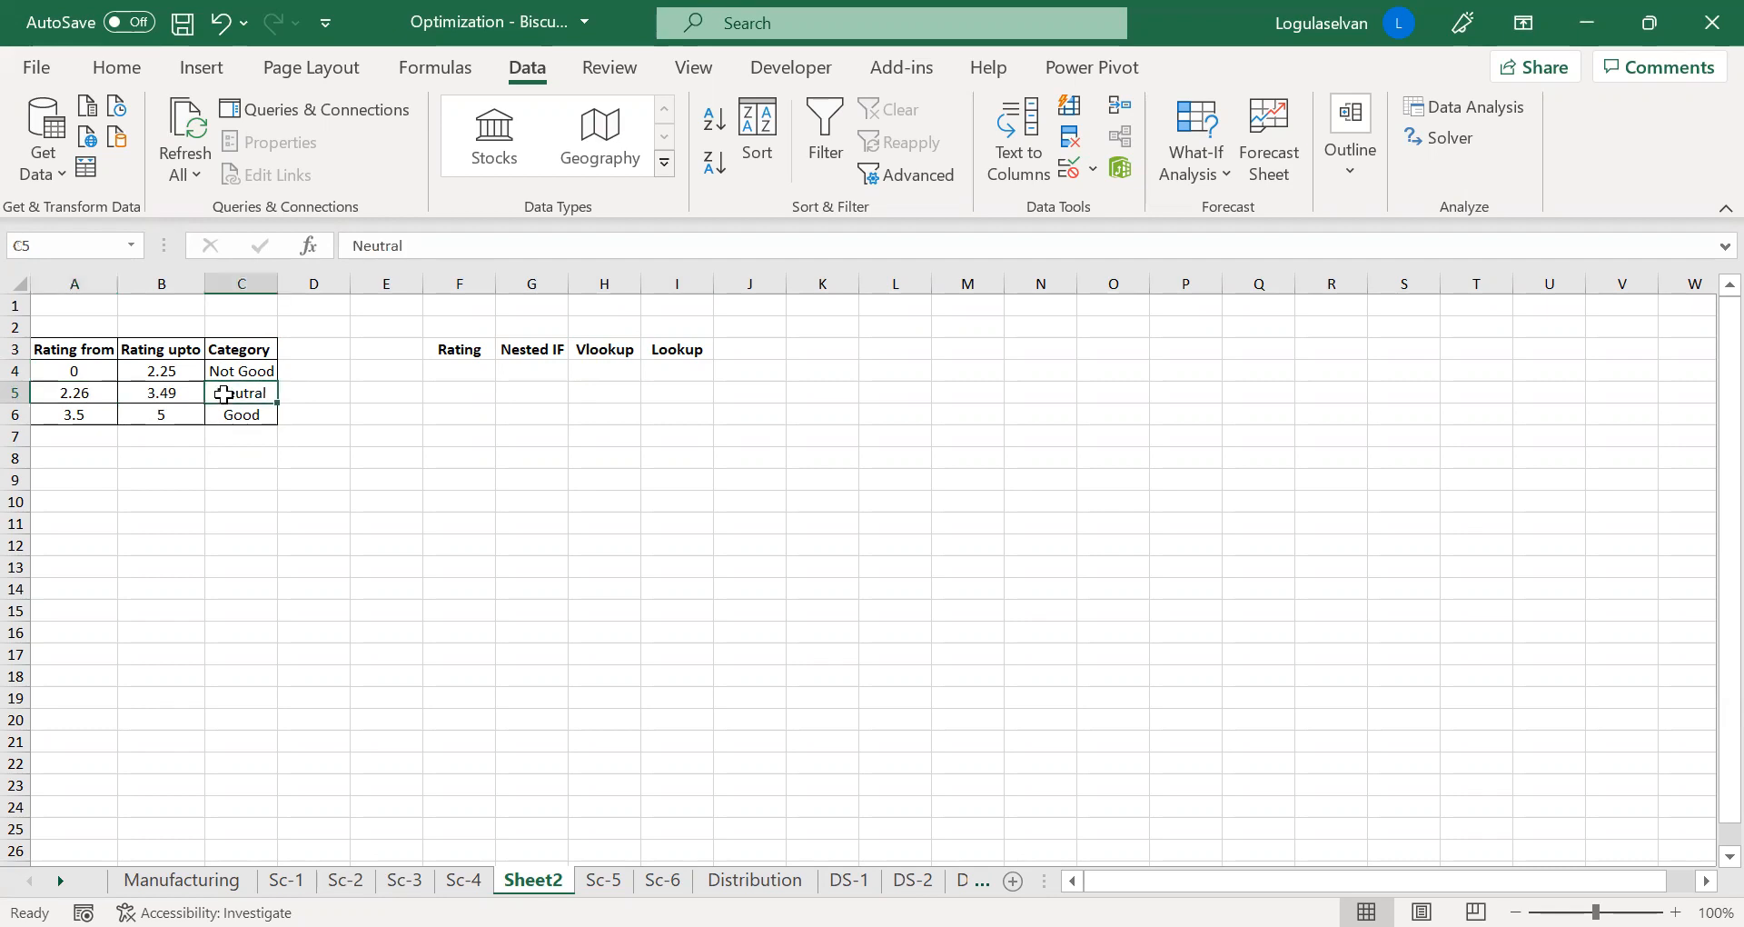
{"action": "left_click", "coordinate": [78, 411]}
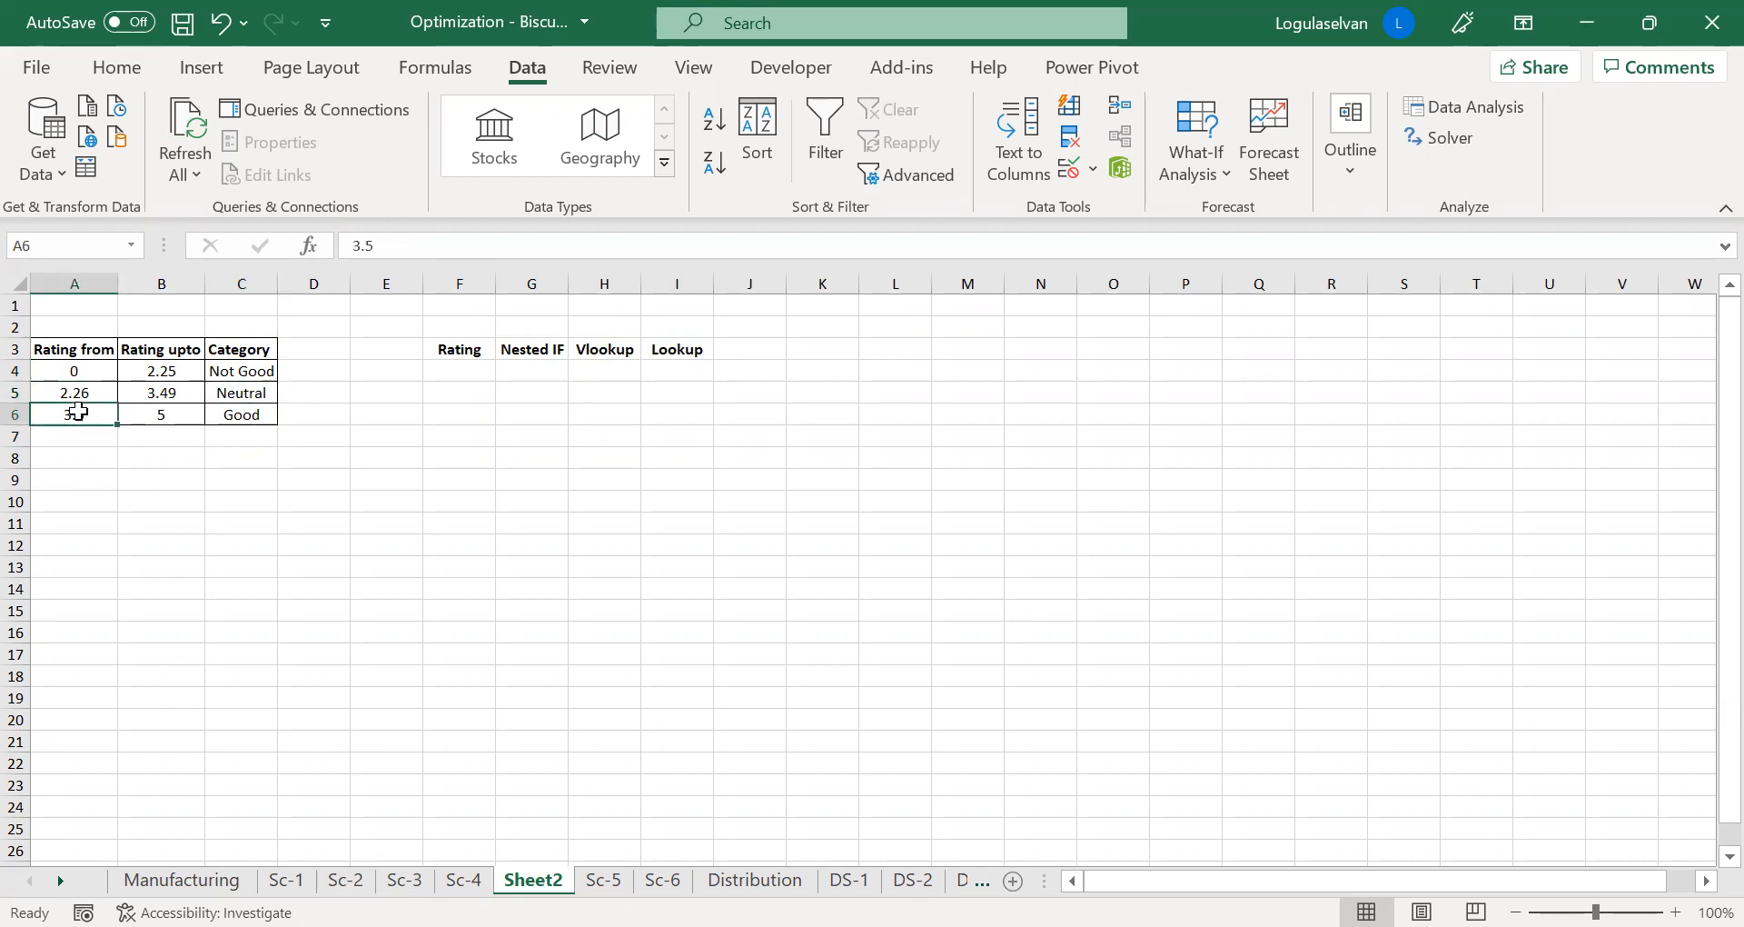
{"action": "left_click", "coordinate": [164, 413]}
{"action": "left_click", "coordinate": [265, 418]}
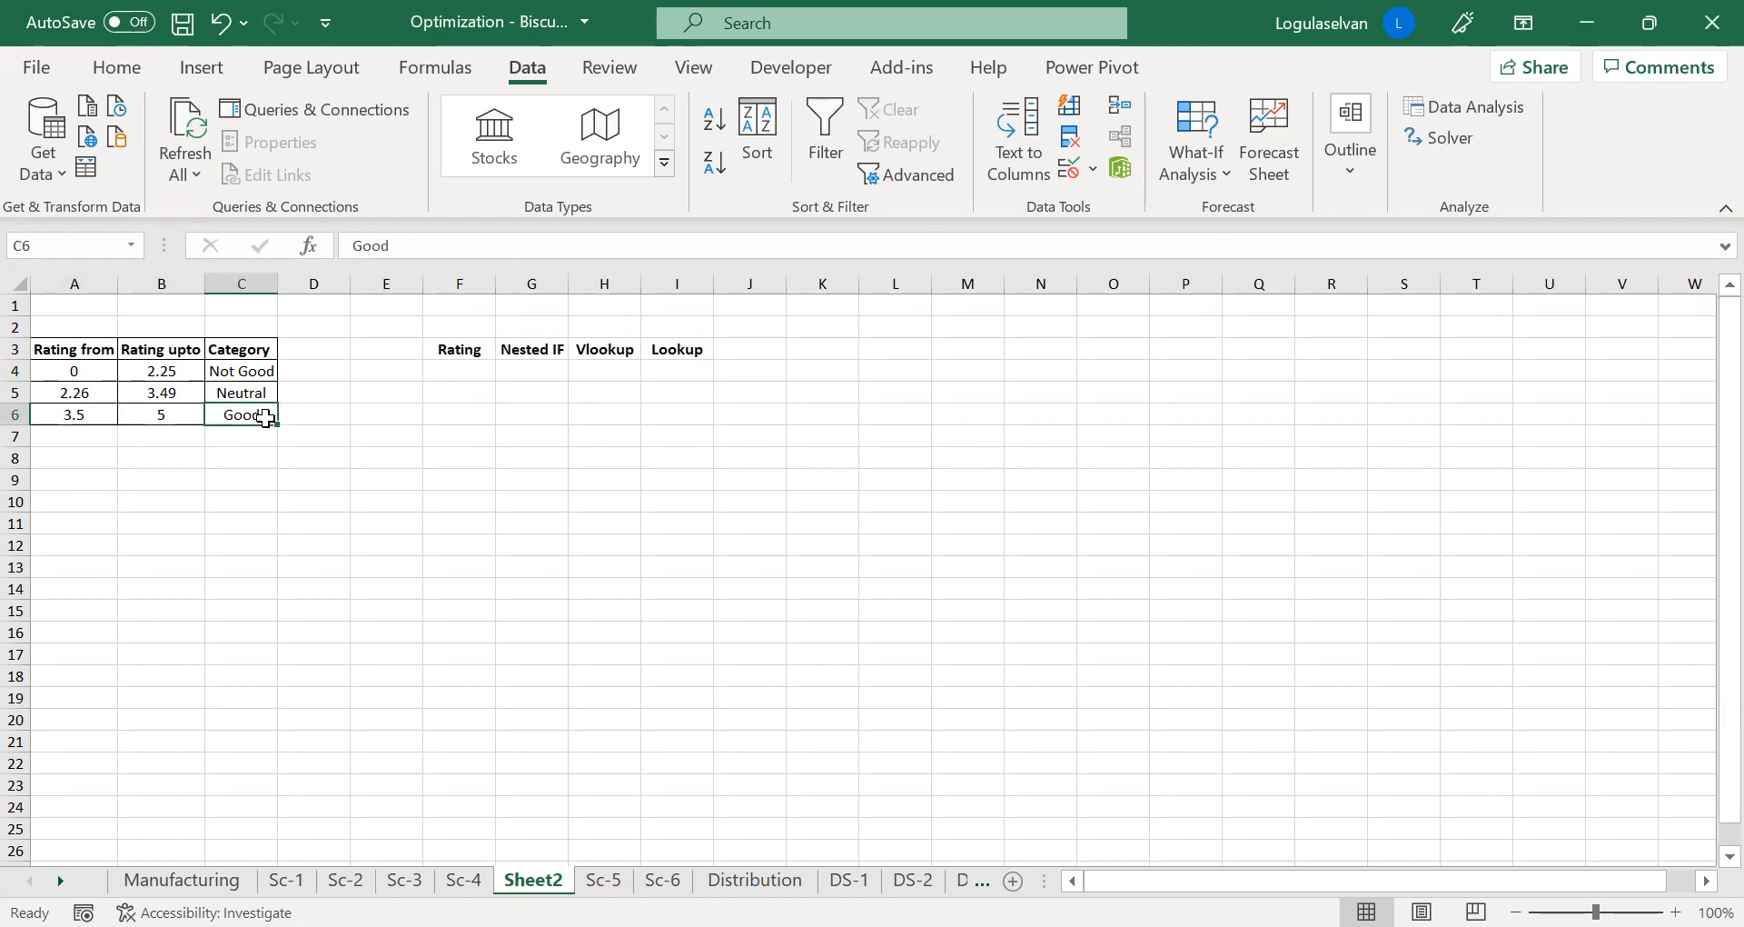
Enter 3 as the sample rating in cell F4
{"action": "left_click", "coordinate": [451, 370]}
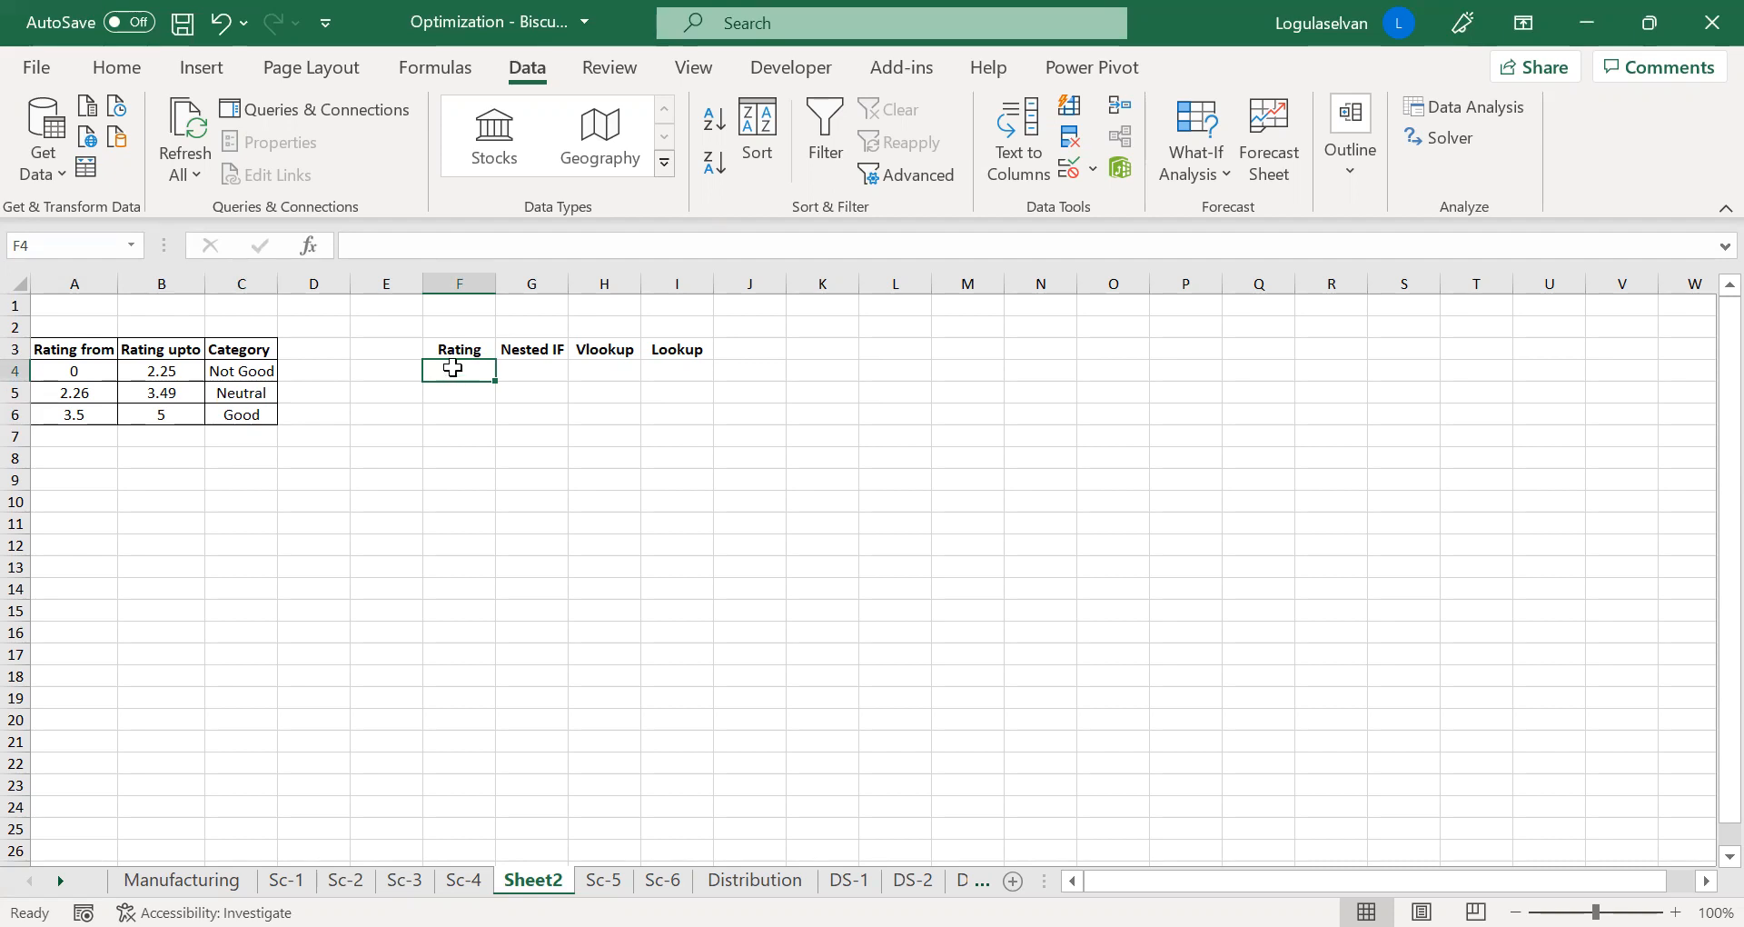
{"action": "type", "text": "3"}
{"action": "key", "text": "Return"}
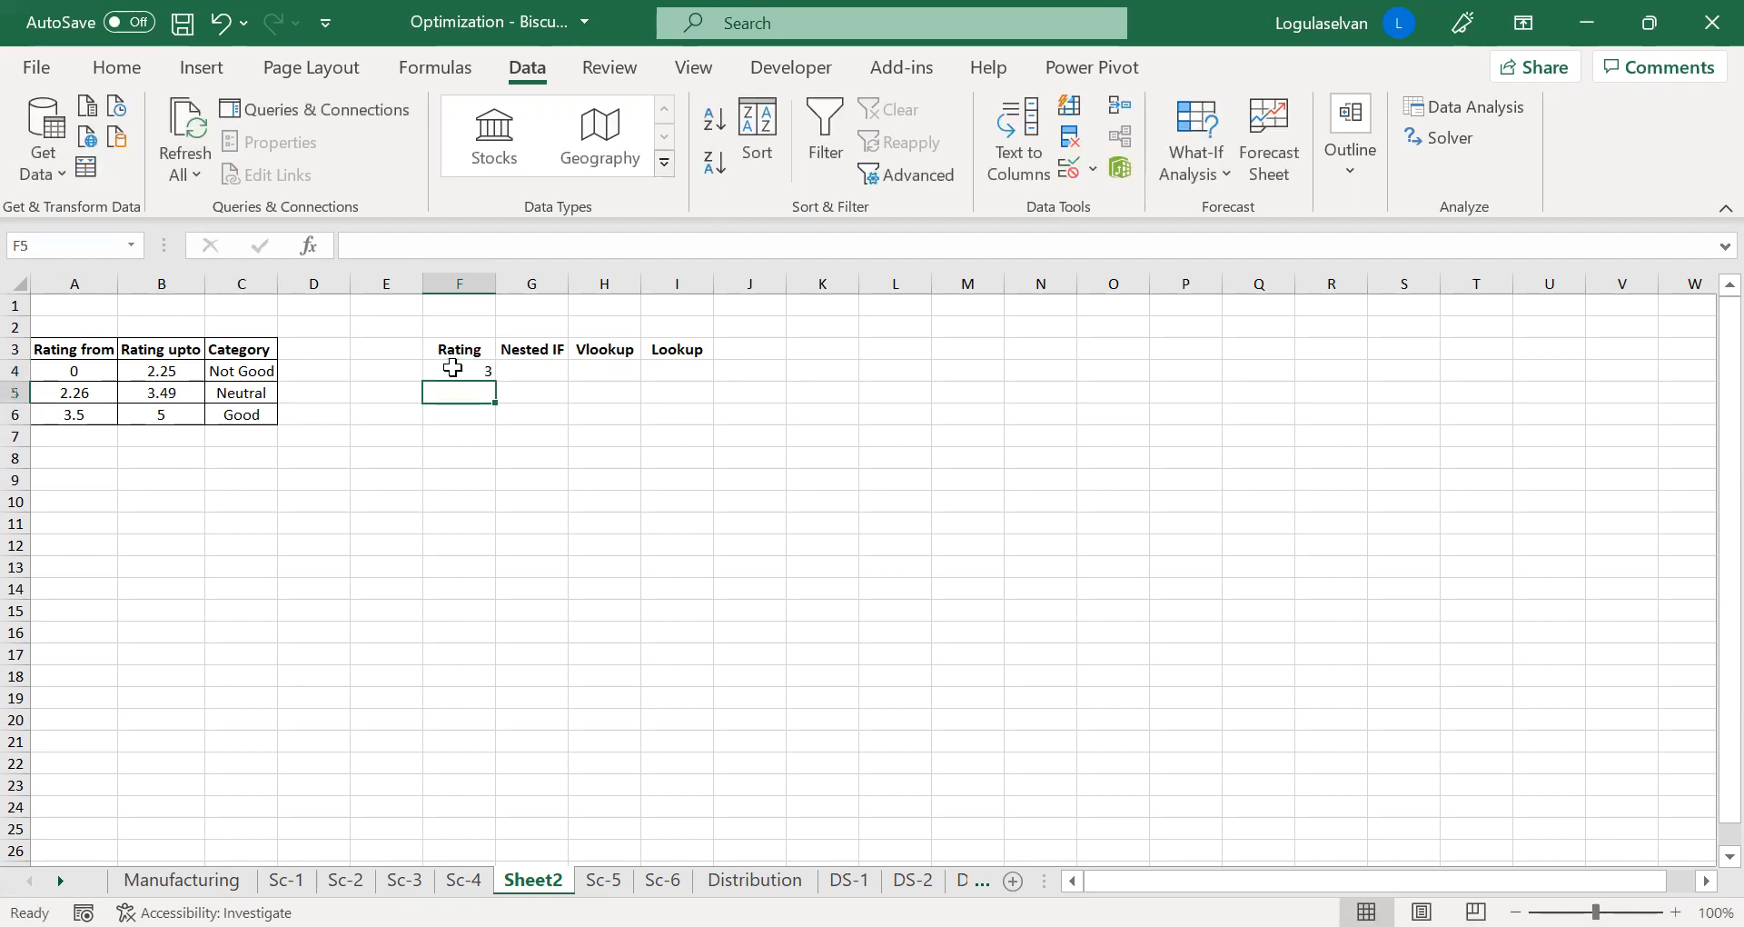
Begin an IF formula in G4 that returns "Not Good" when F4 is less than or equal to 2.25
{"action": "left_click", "coordinate": [452, 368]}
{"action": "key", "text": "Right"}
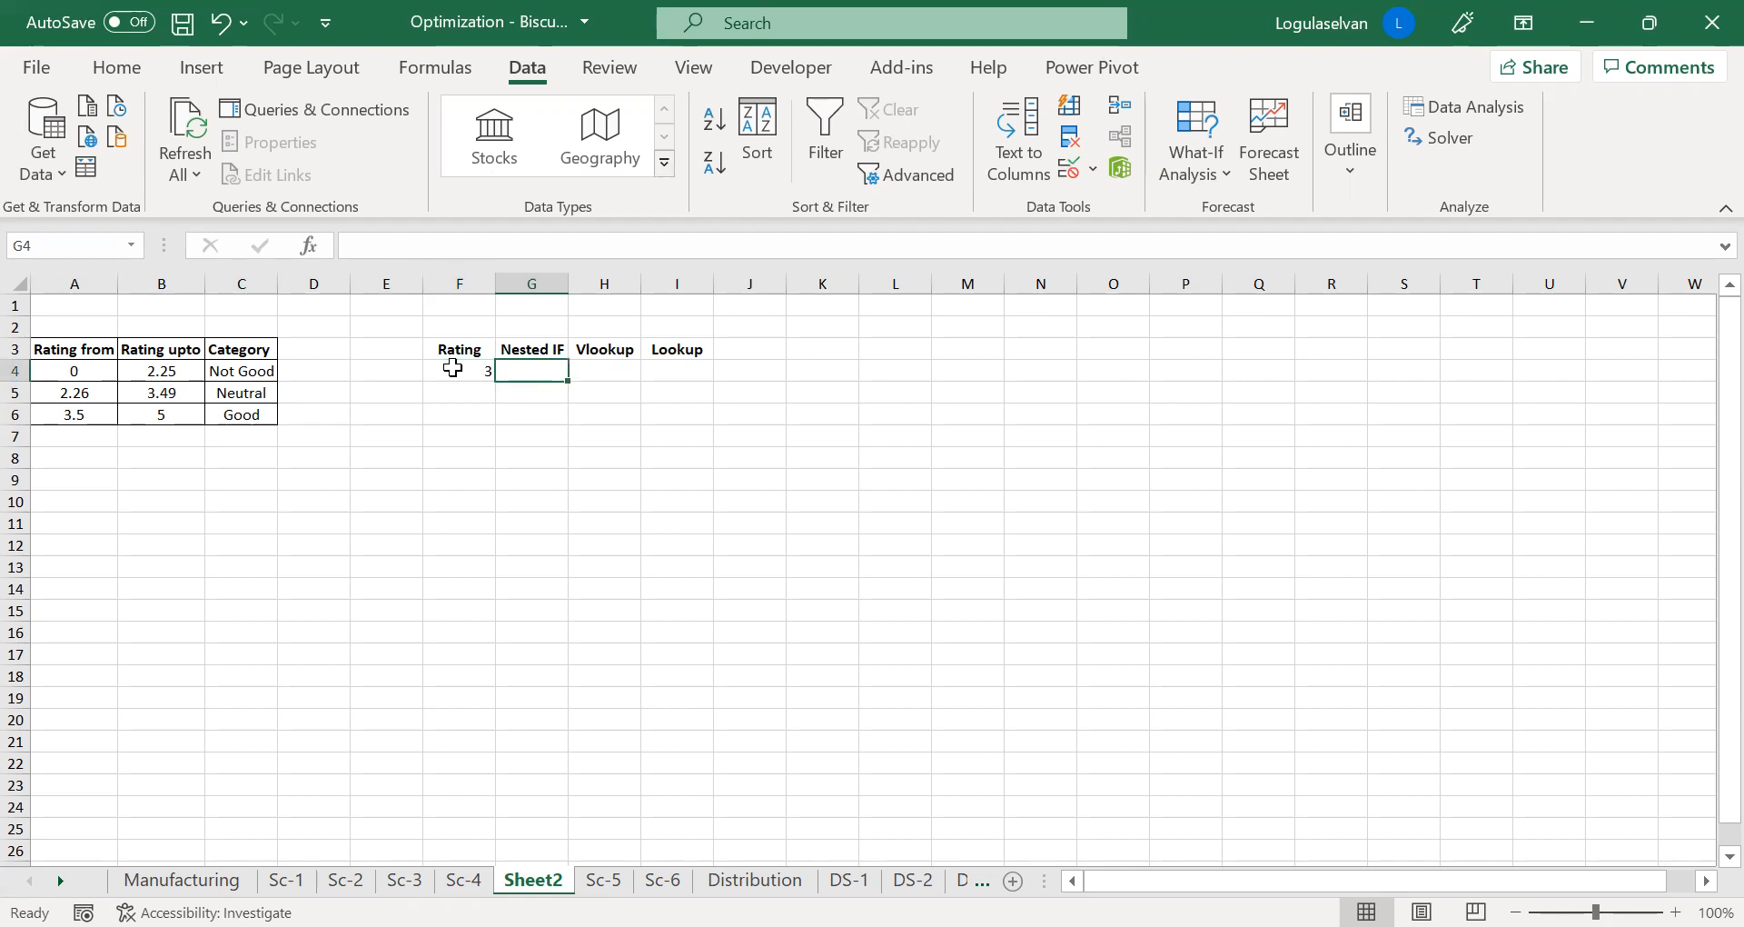
{"action": "type", "text": "="}
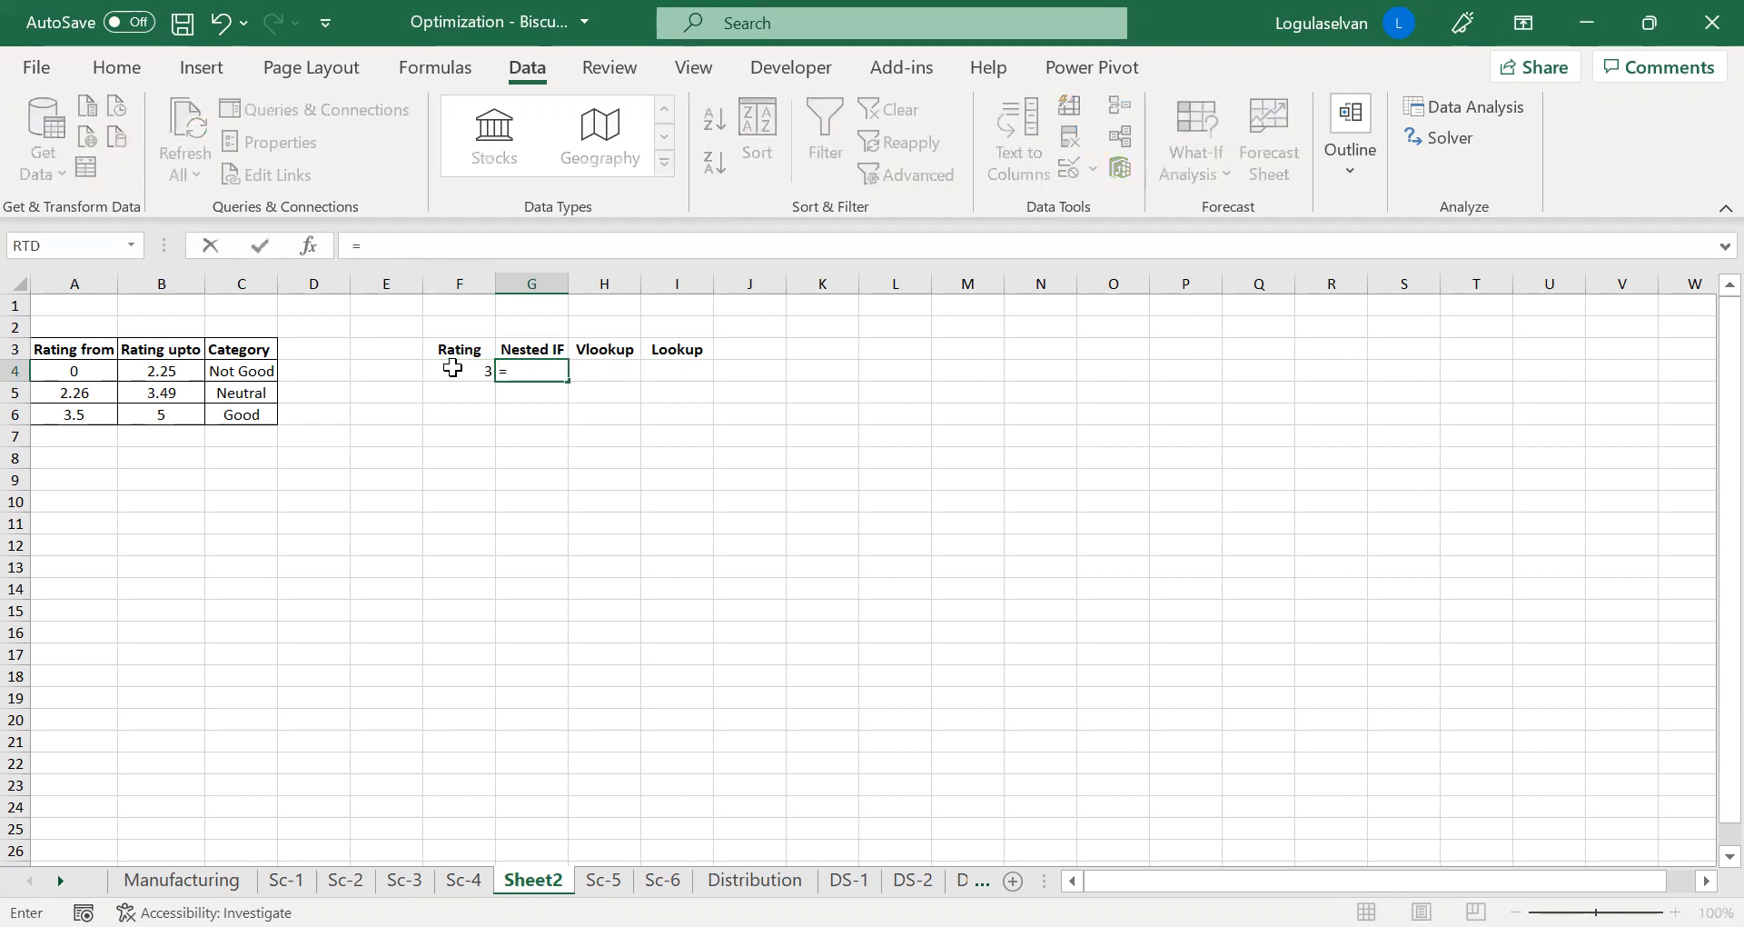
{"action": "type", "text": "IF("}
{"action": "left_click", "coordinate": [452, 368]}
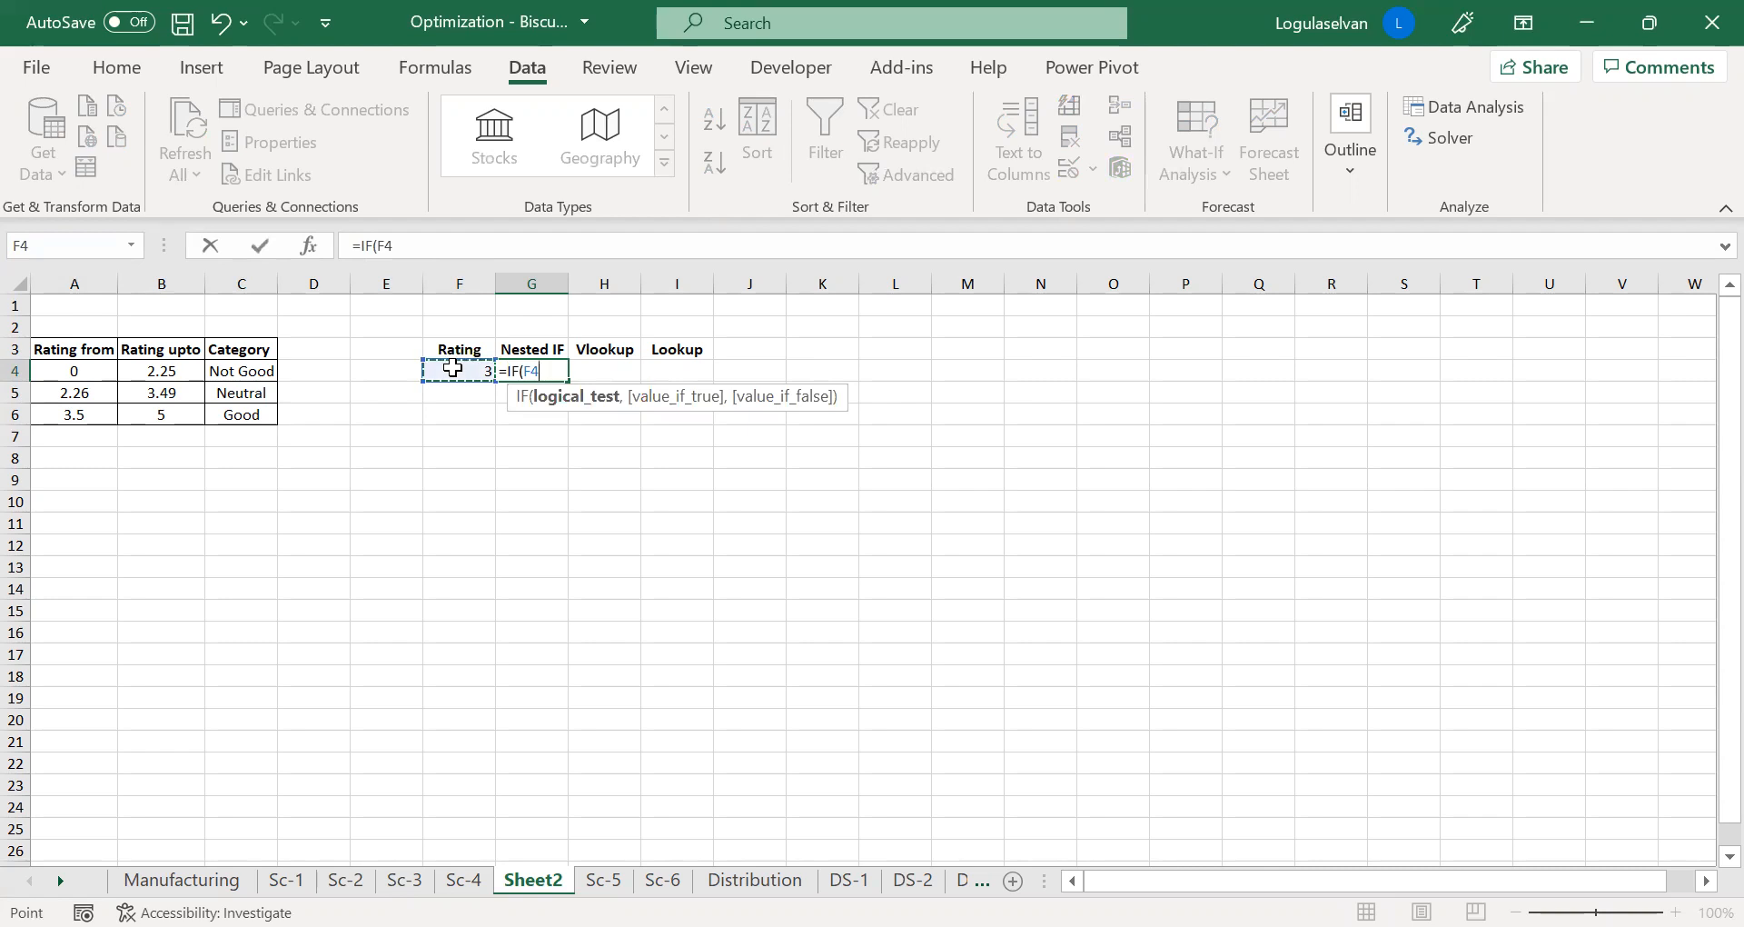
{"action": "type", "text": "<=2.25"}
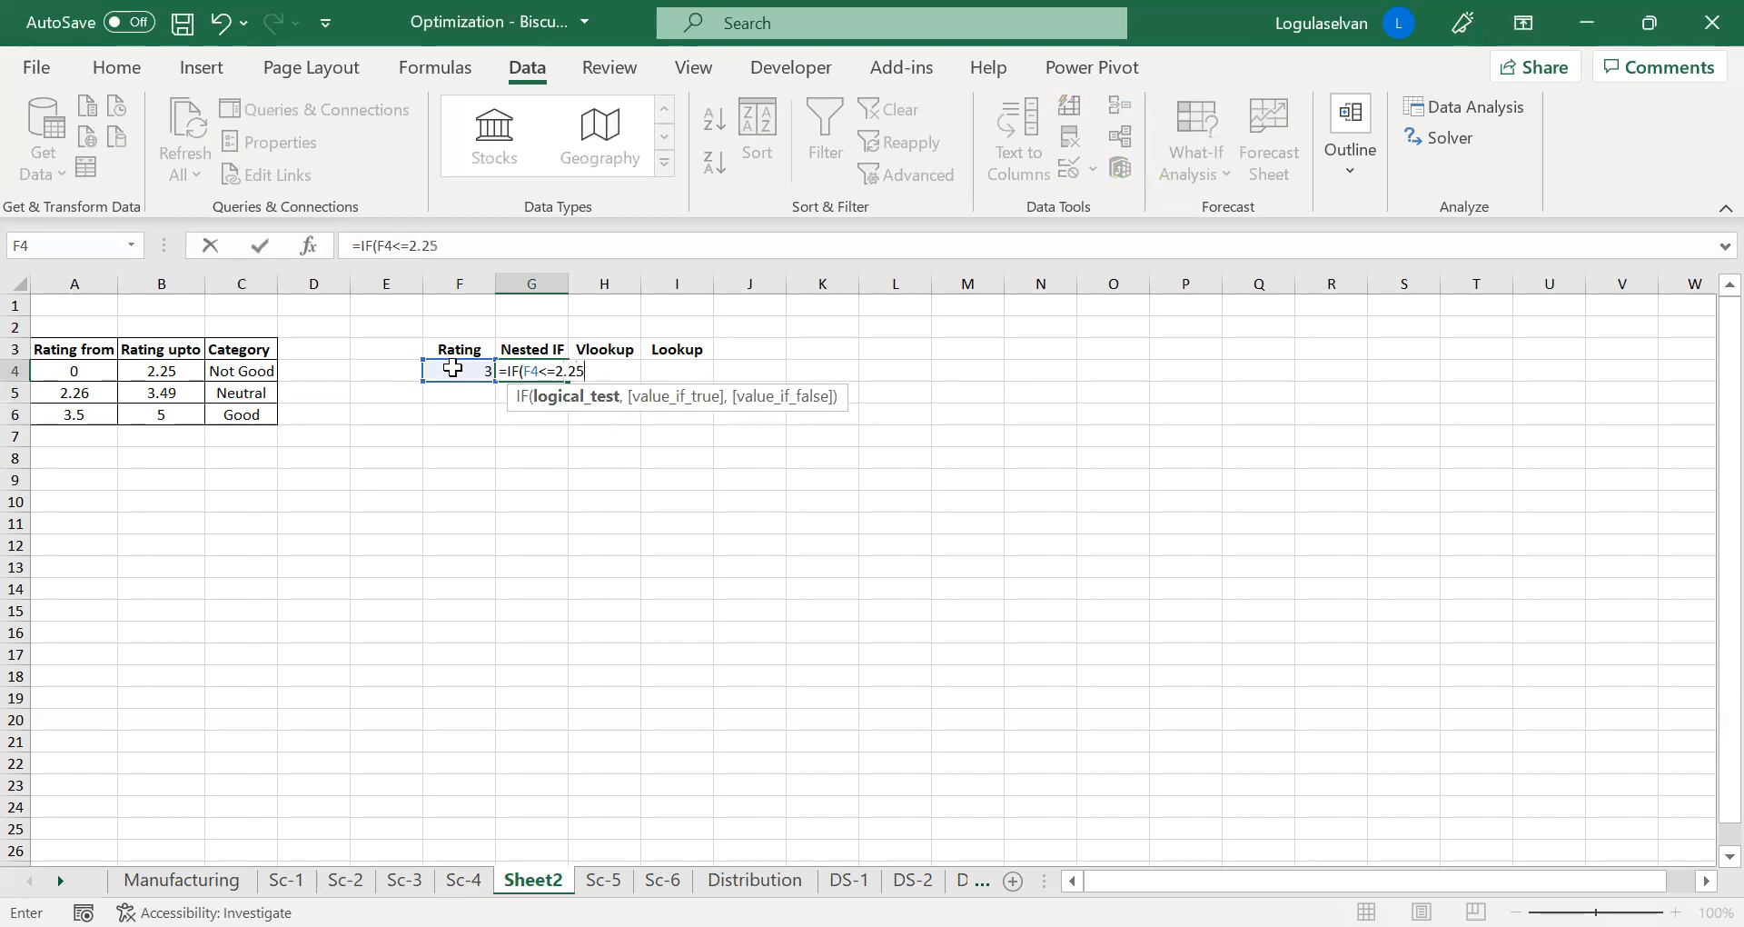
{"action": "type", "text": ",\"Not G"}
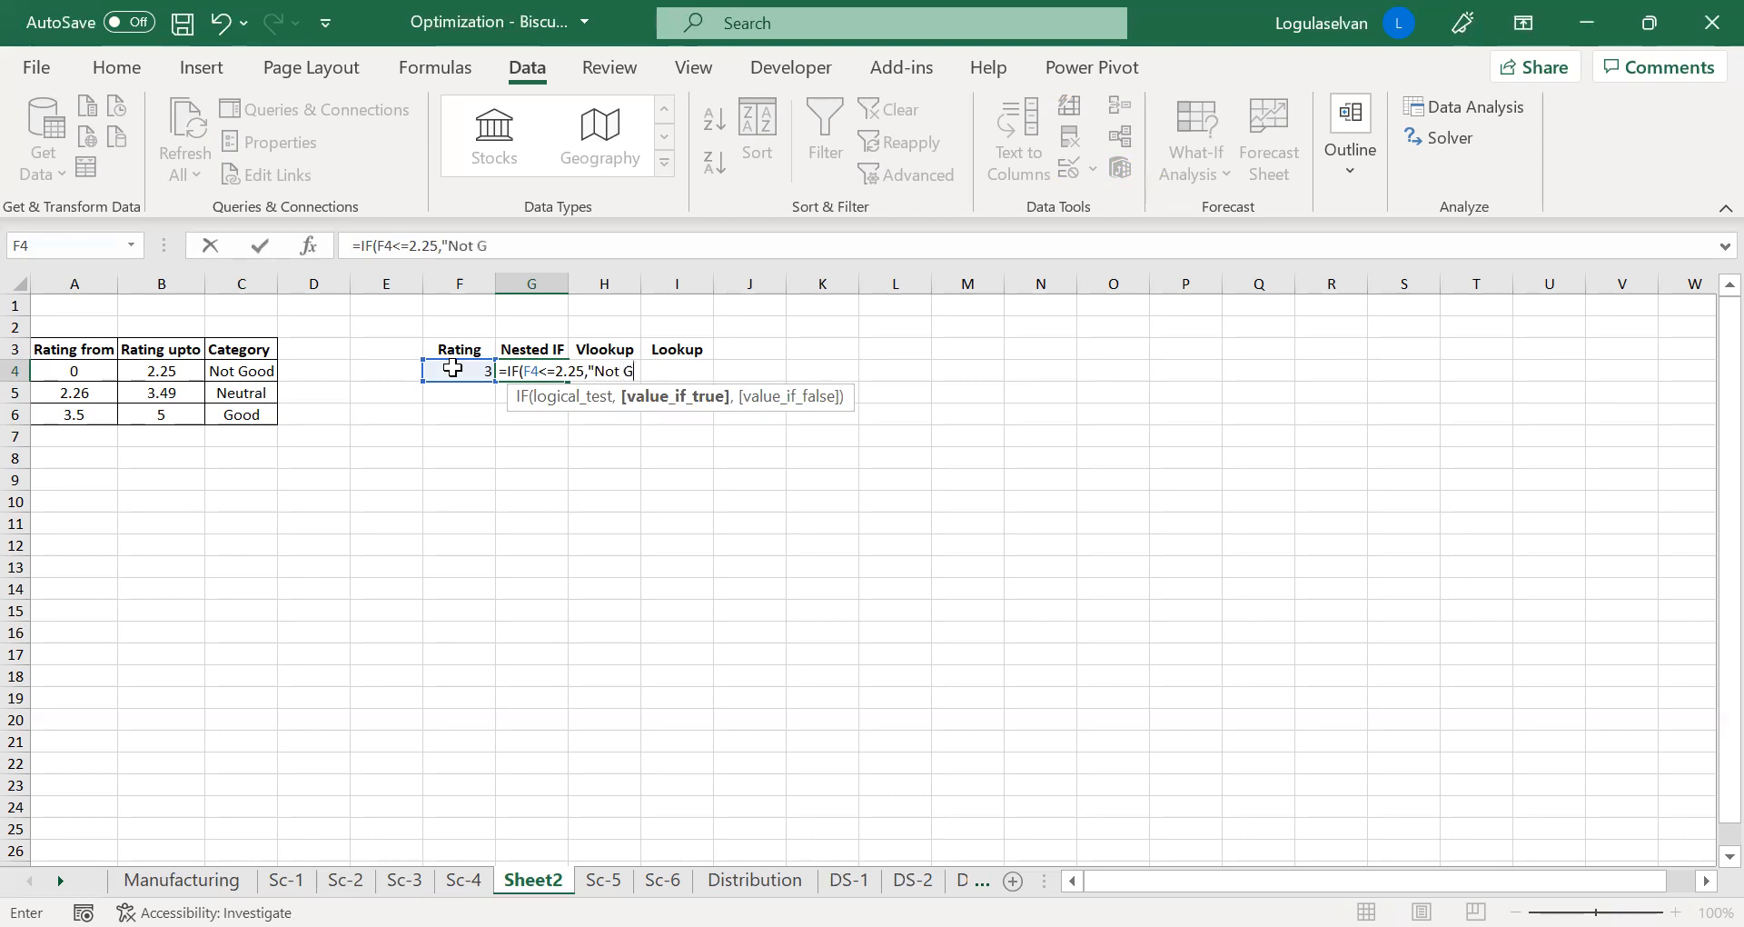
{"action": "type", "text": "ood\","}
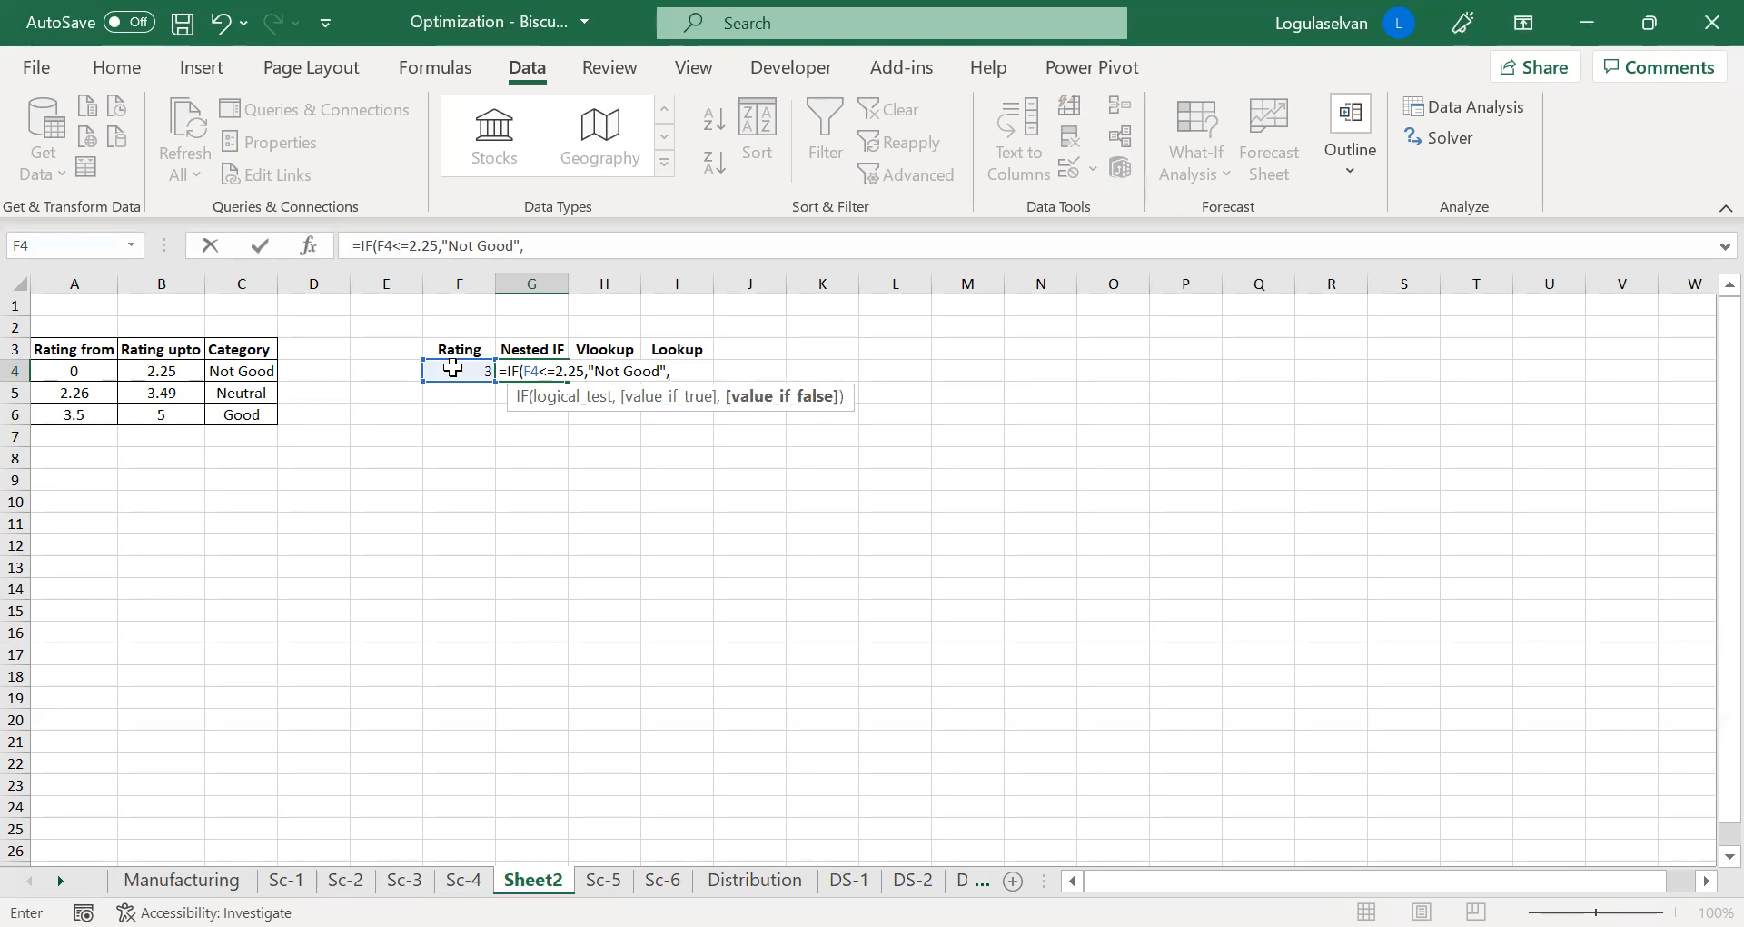
Nest a second IF as the false value, returning "Neutral" when F4 is less than or equal to 3.49
{"action": "type", "text": "IF("}
{"action": "left_click", "coordinate": [469, 371]}
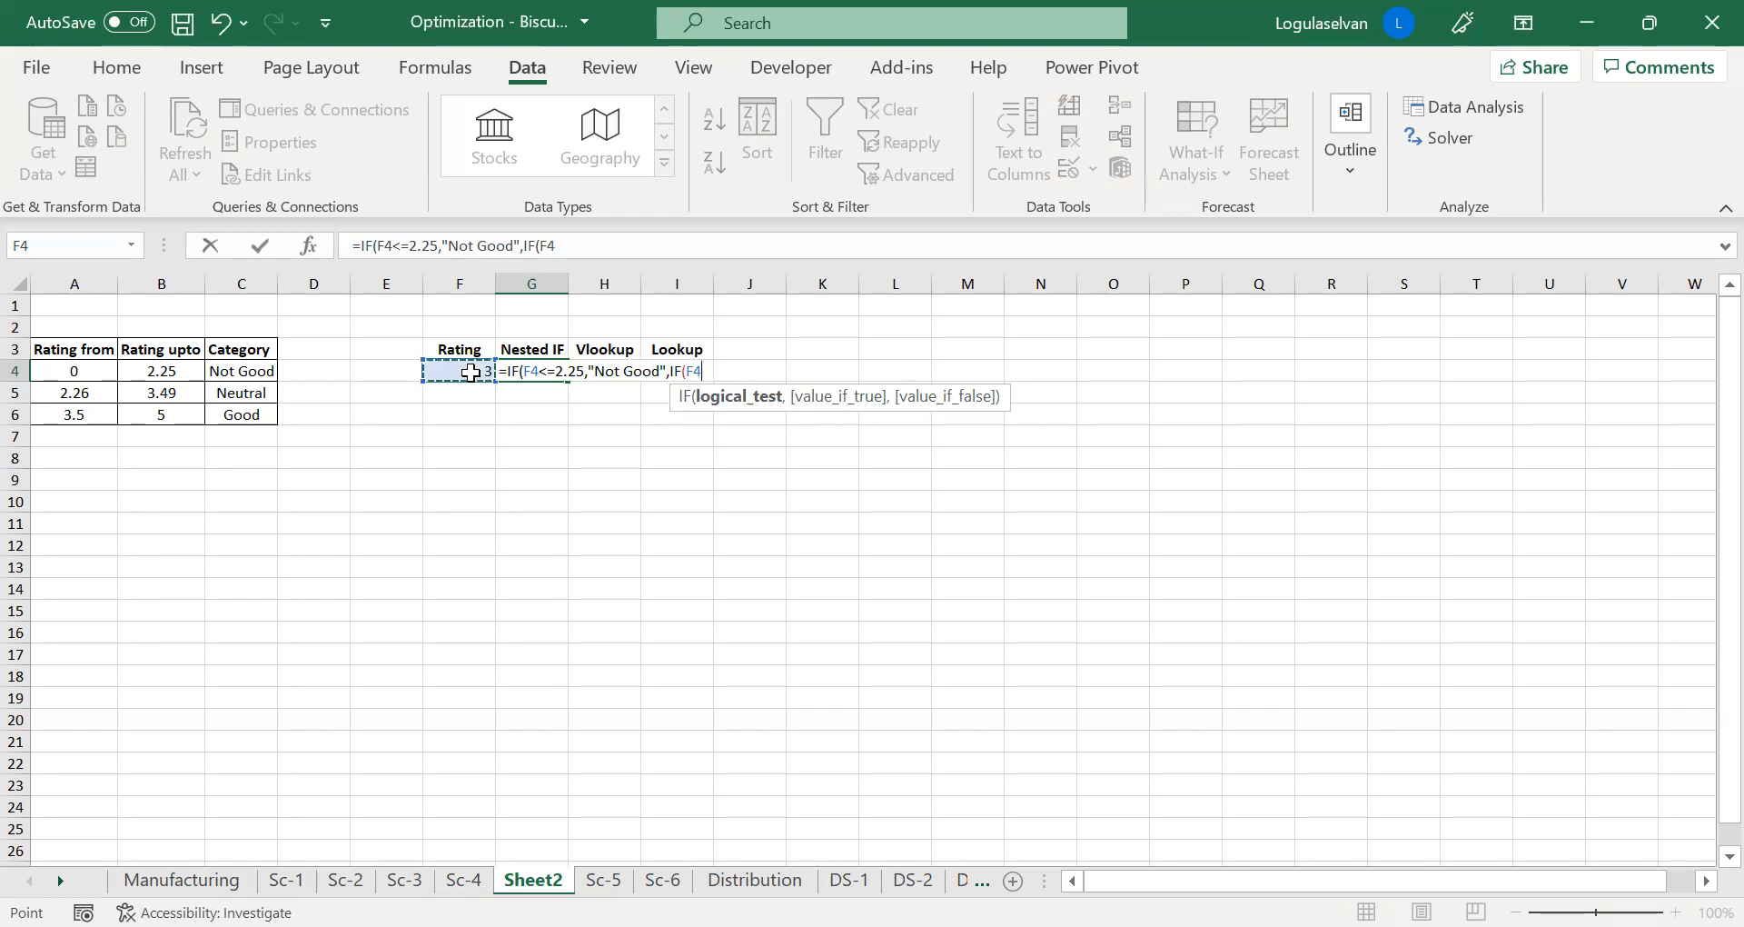
{"action": "type", "text": "<"}
{"action": "type", "text": "3."}
{"action": "key", "text": "BackSpace"}
{"action": "key", "text": "BackSpace"}
{"action": "type", "text": "=3.49,"}
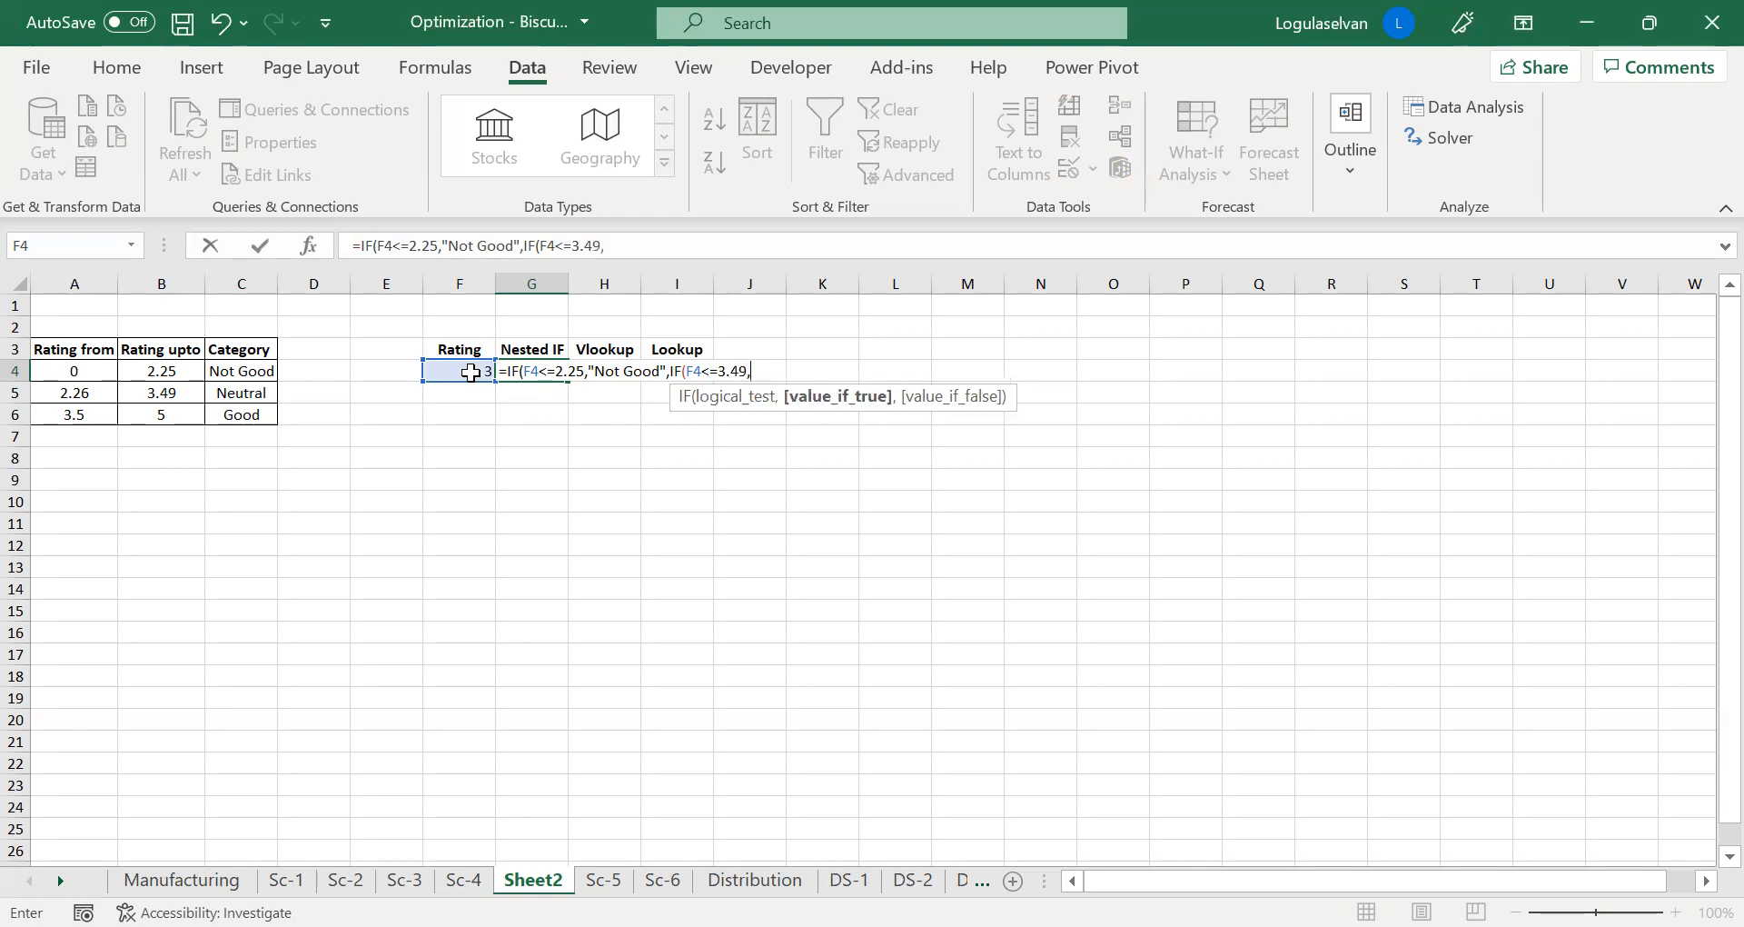
{"action": "type", "text": "\""}
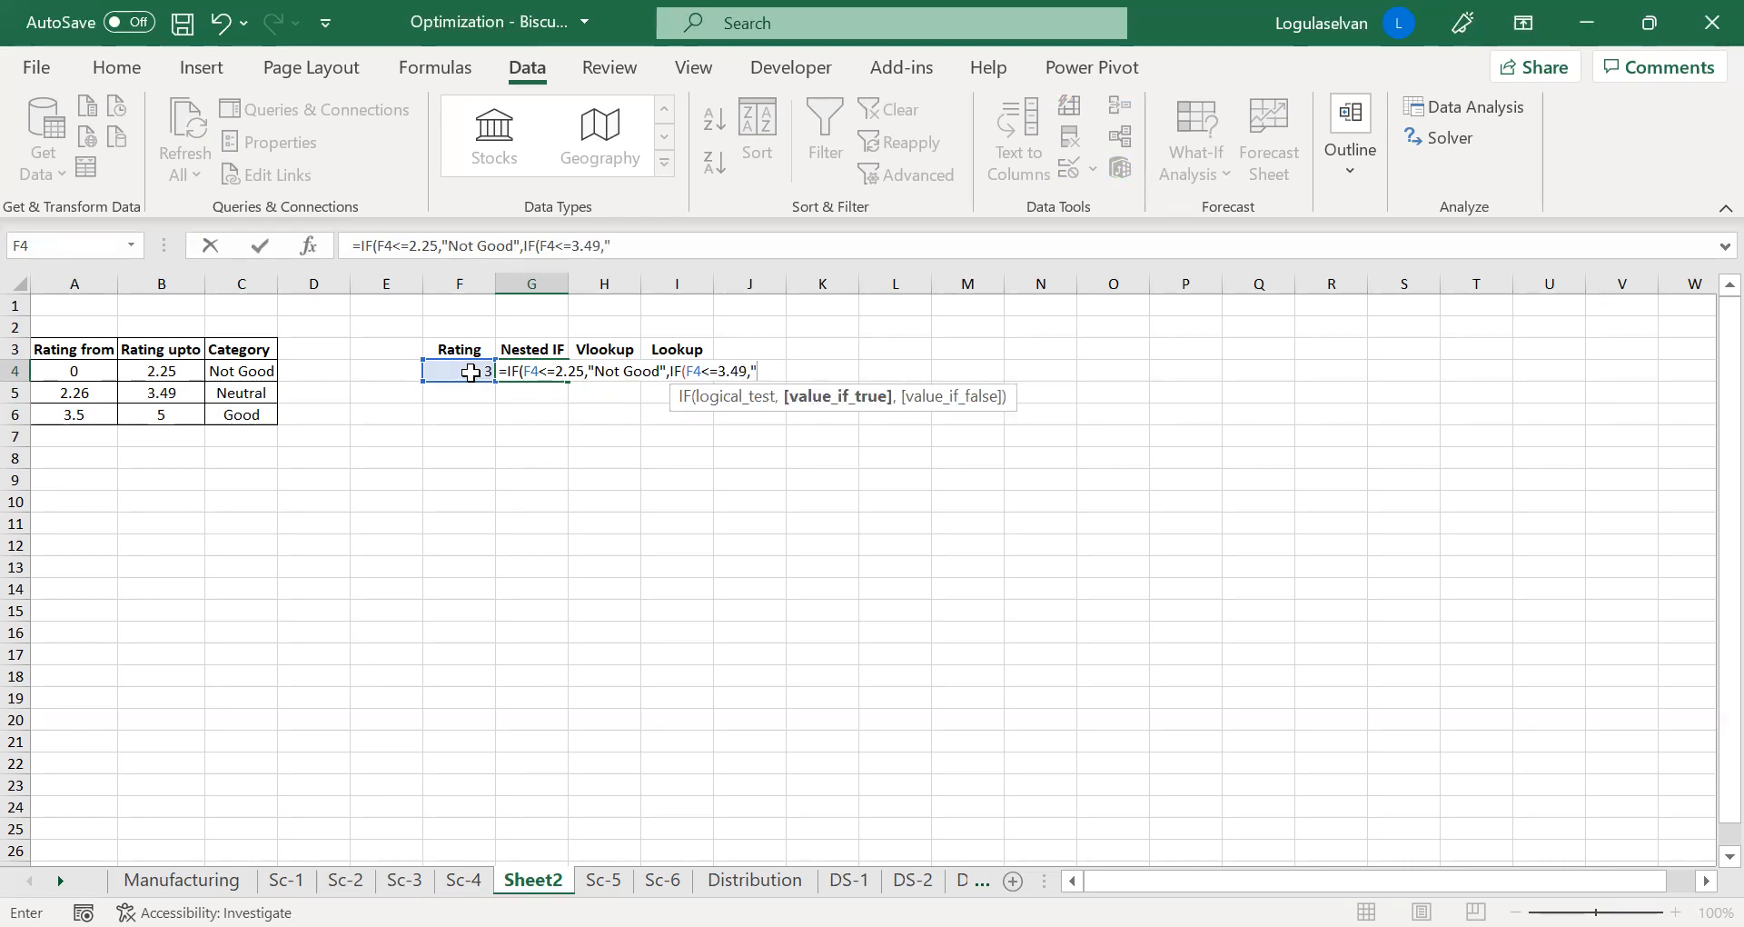
{"action": "type", "text": "Neutral"}
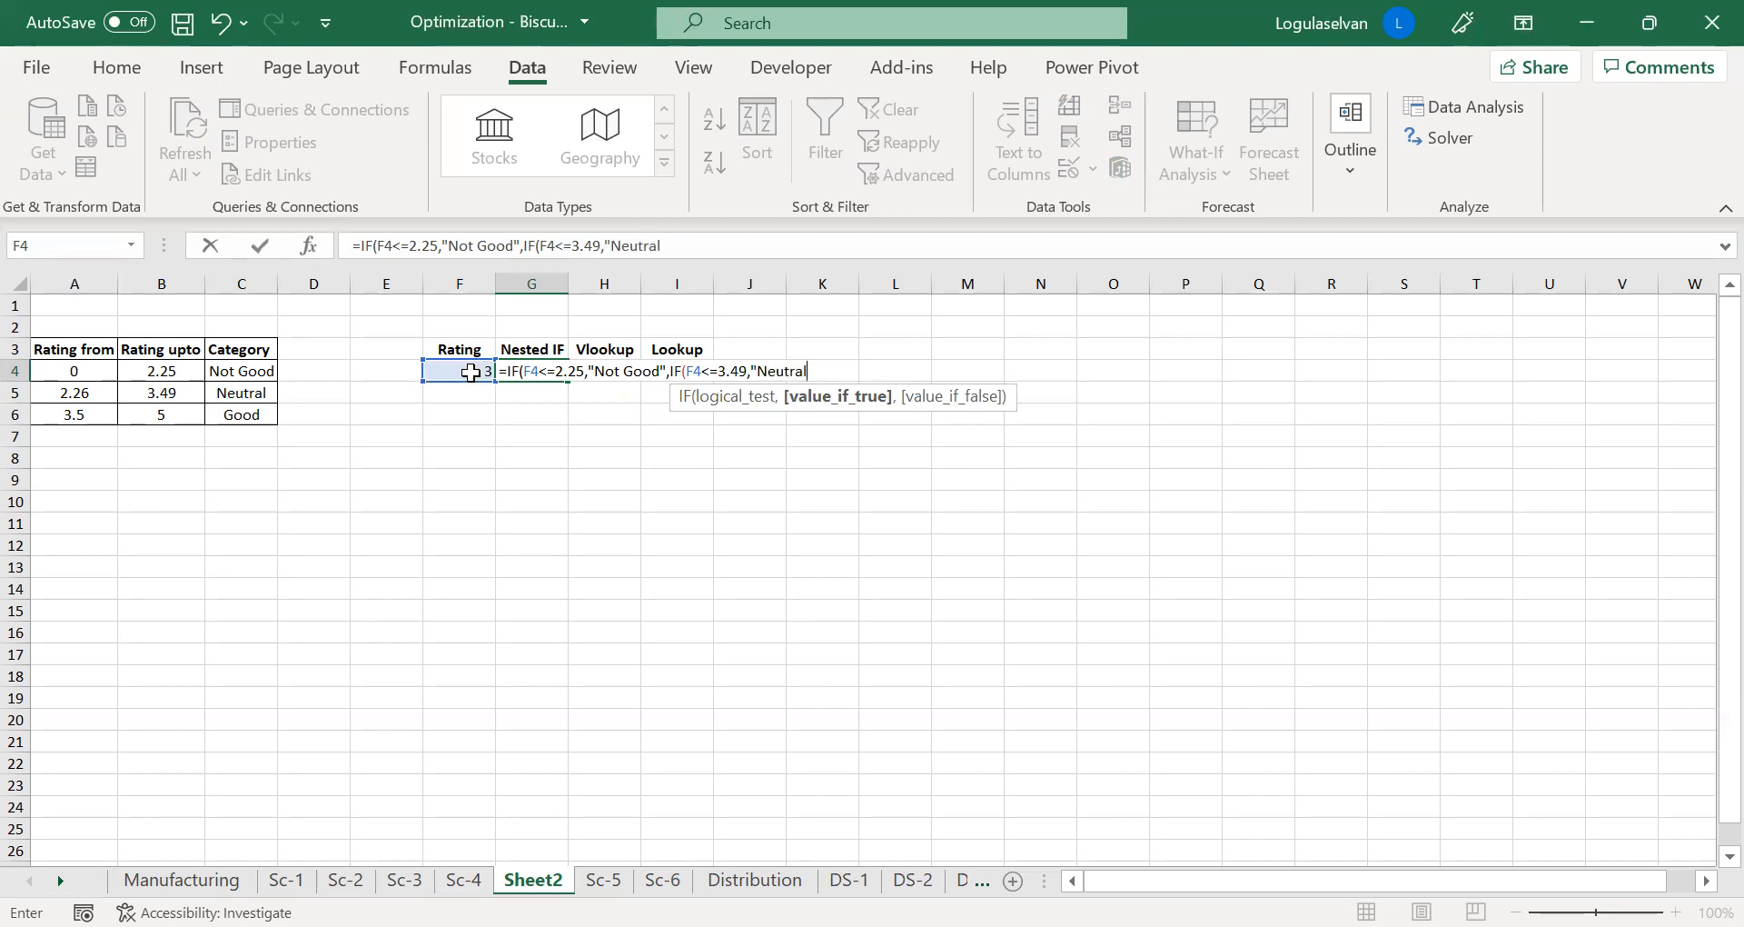
{"action": "type", "text": "\","}
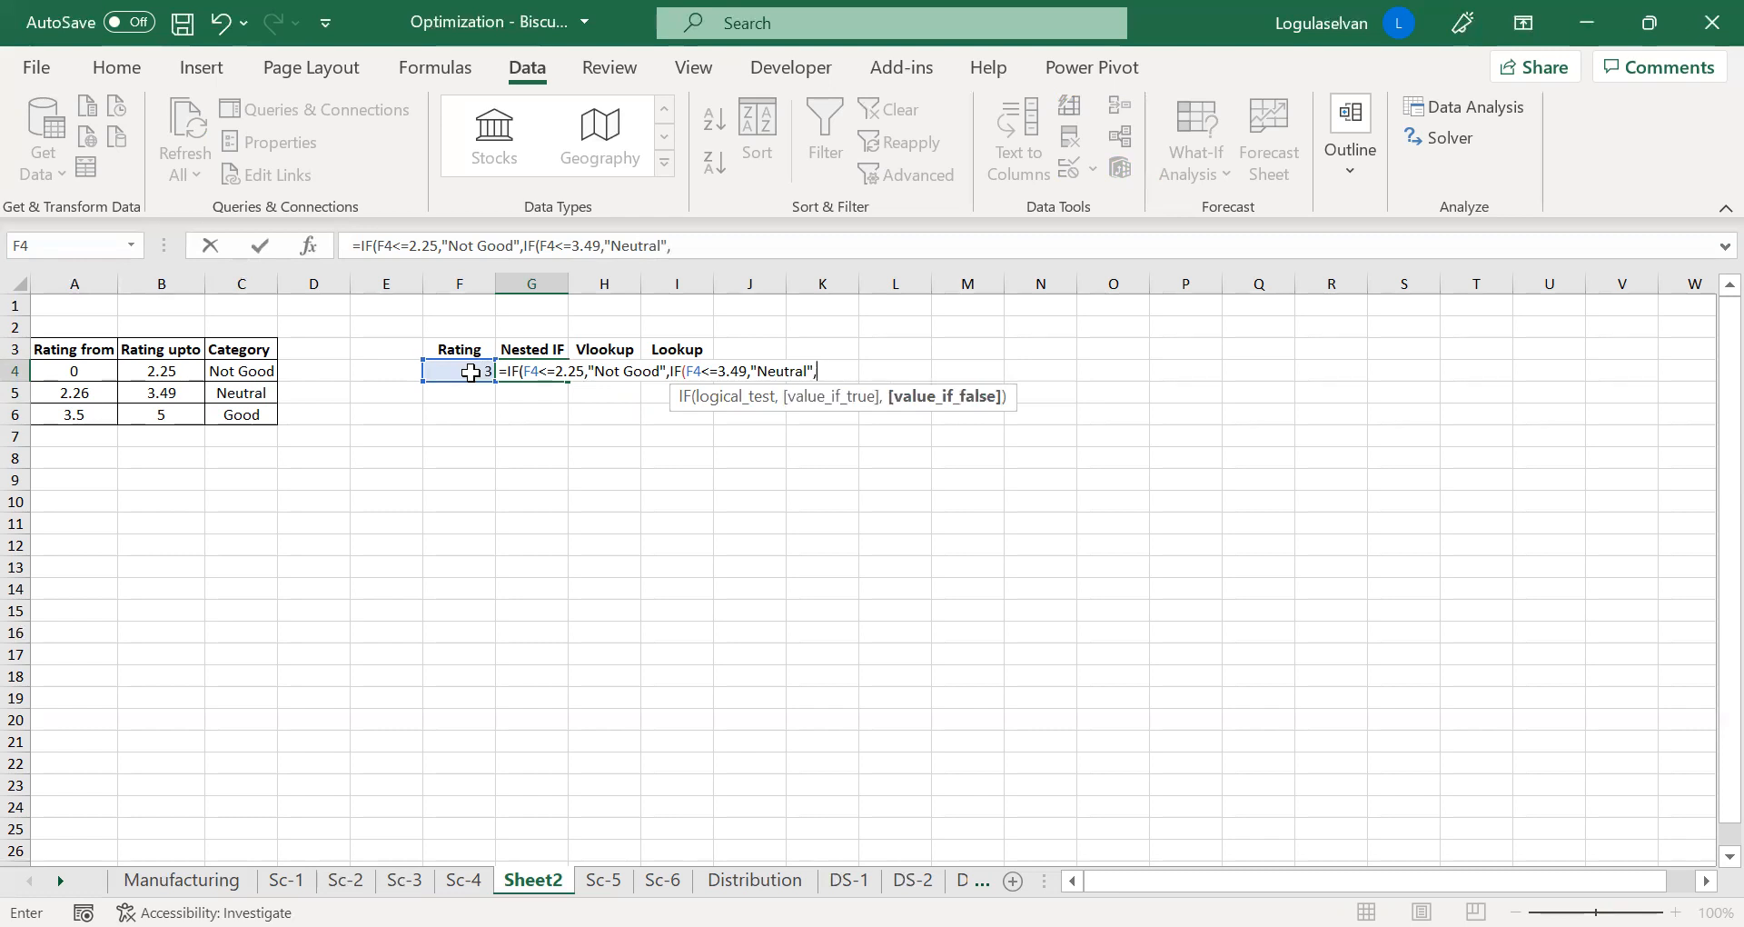
Nest a third IF returning "Good" when F4 is less than or equal to 5, and complete the formula in G4
{"action": "type", "text": "IF"}
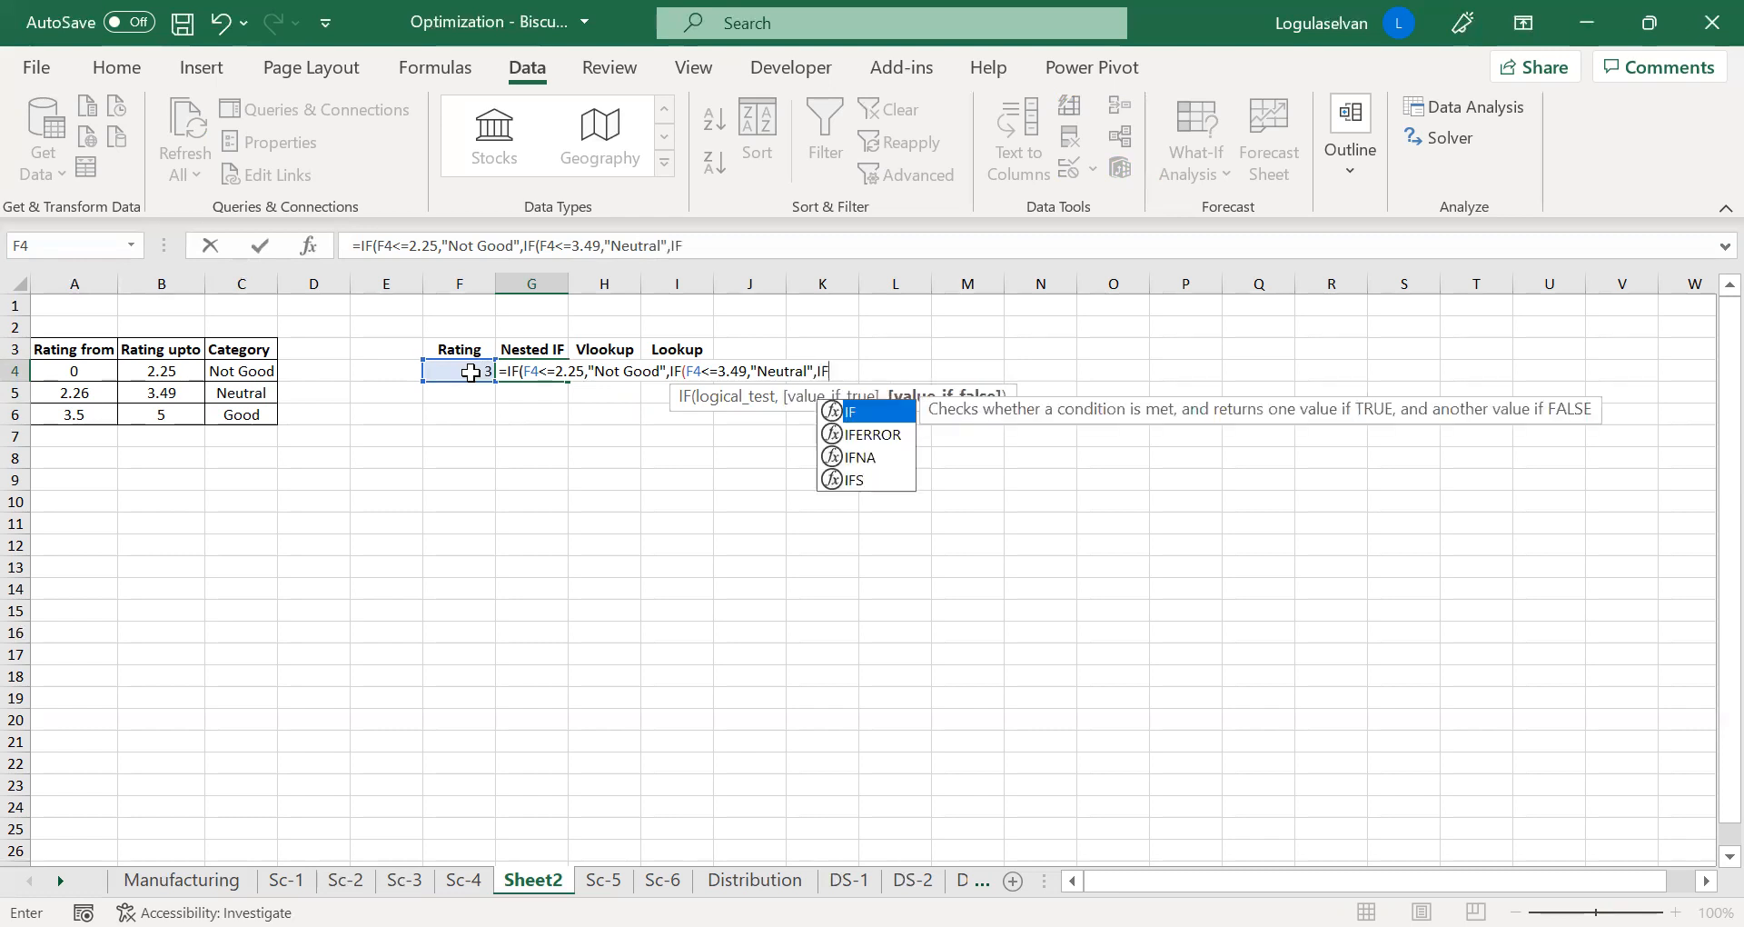
{"action": "type", "text": "("}
{"action": "left_click", "coordinate": [469, 372]}
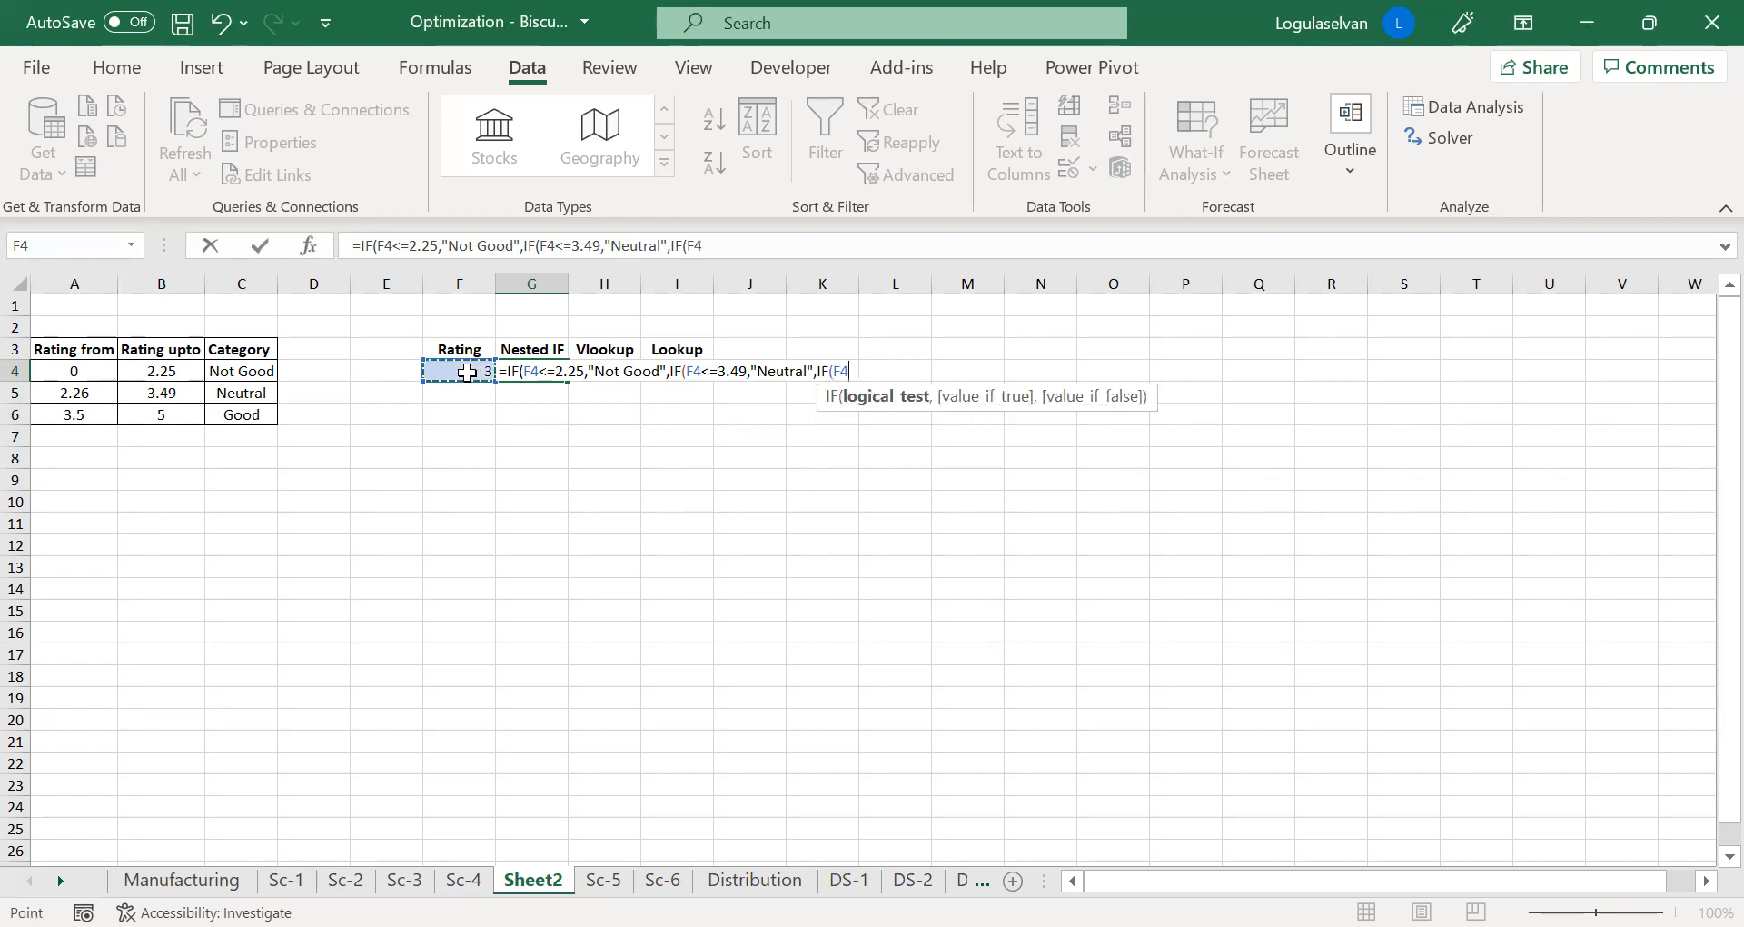
{"action": "type", "text": "<="}
{"action": "type", "text": "5,\"Go"}
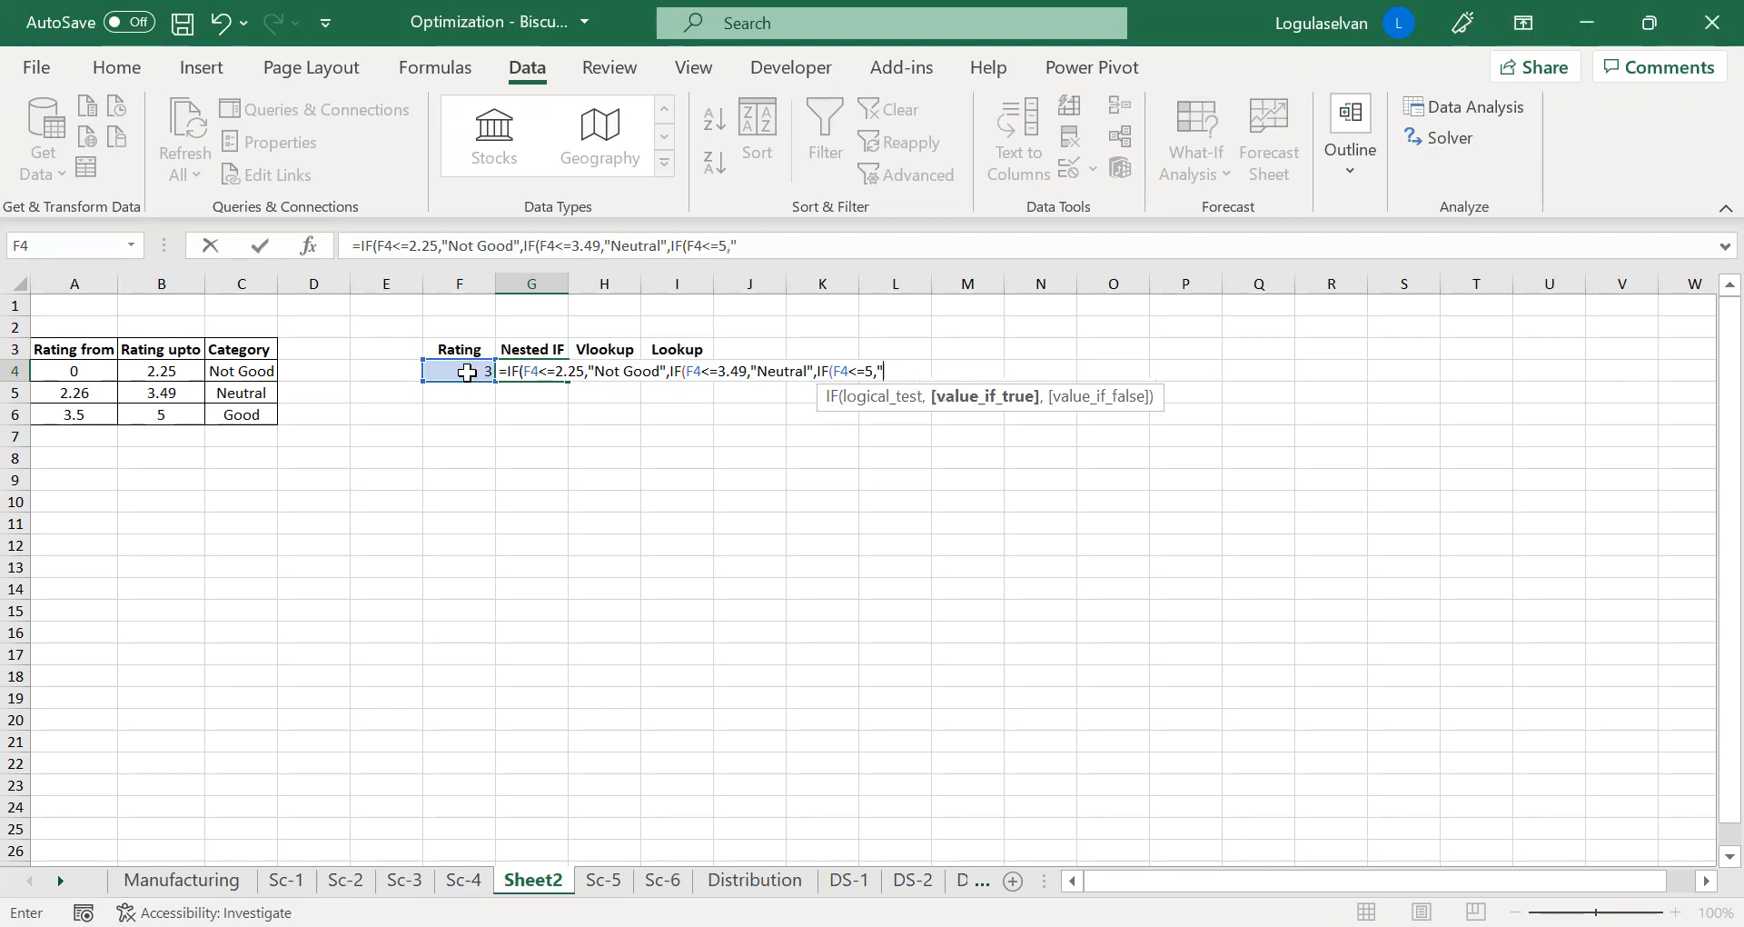
{"action": "type", "text": "od\")"}
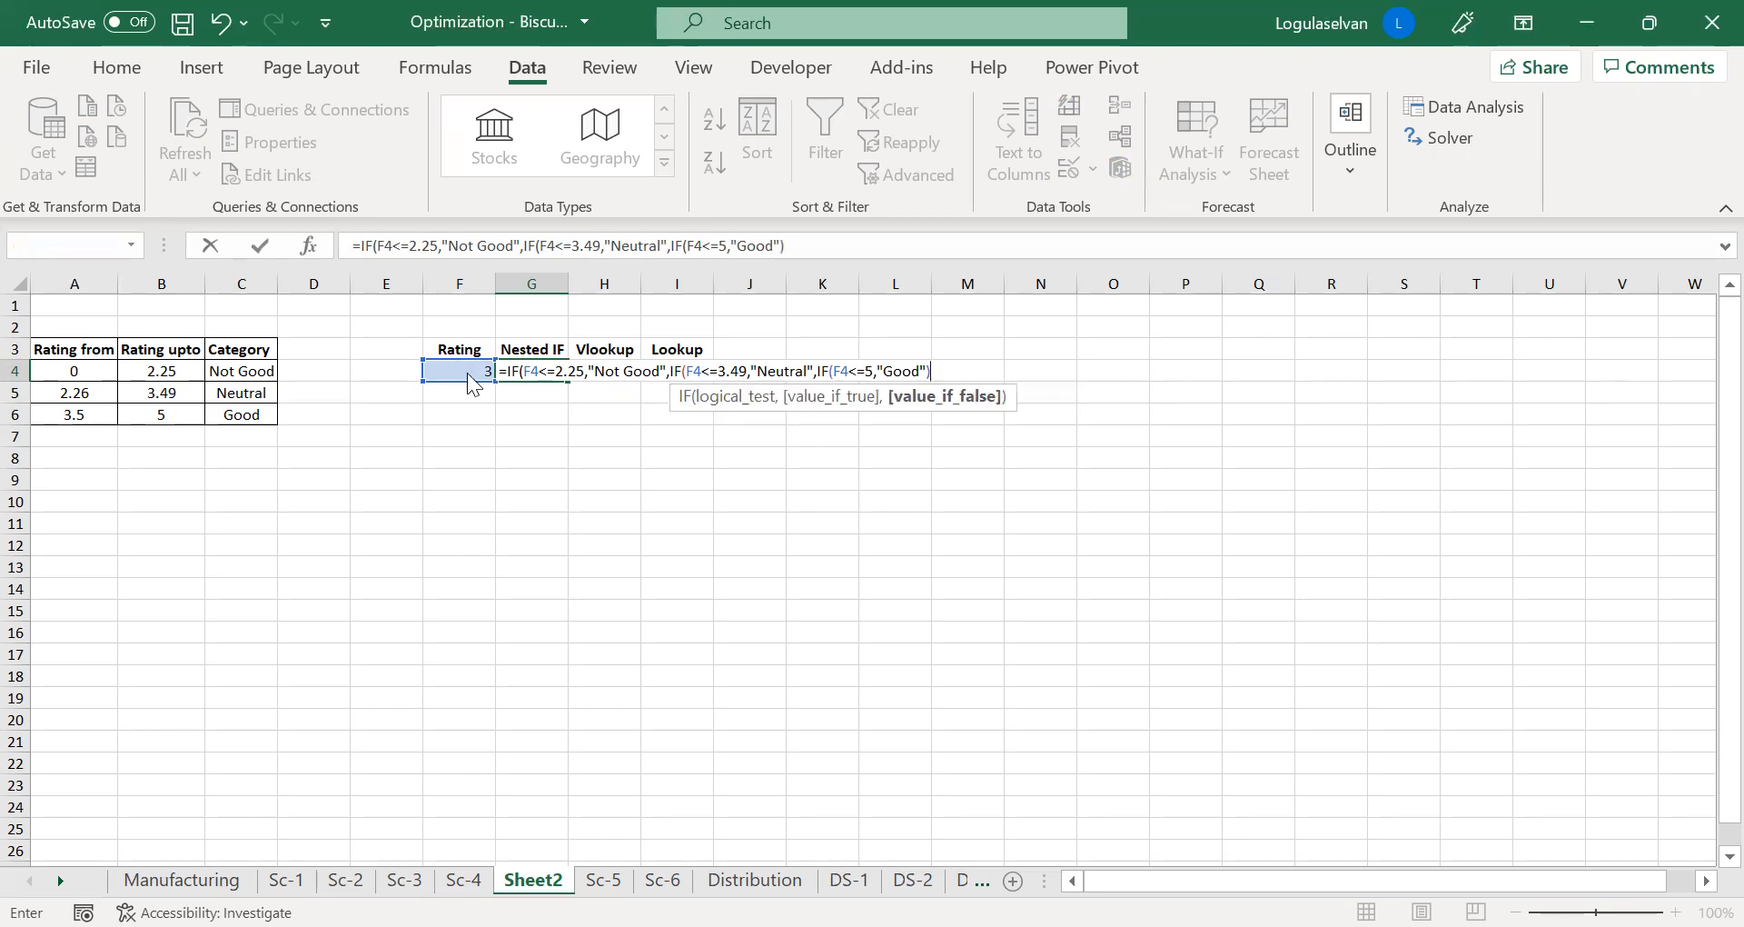
{"action": "key", "text": "Return"}
{"action": "key", "text": "Return"}
Test the nested IF formula by entering the ratings 2.25 and 2.26 in cell F4
{"action": "left_click", "coordinate": [467, 373]}
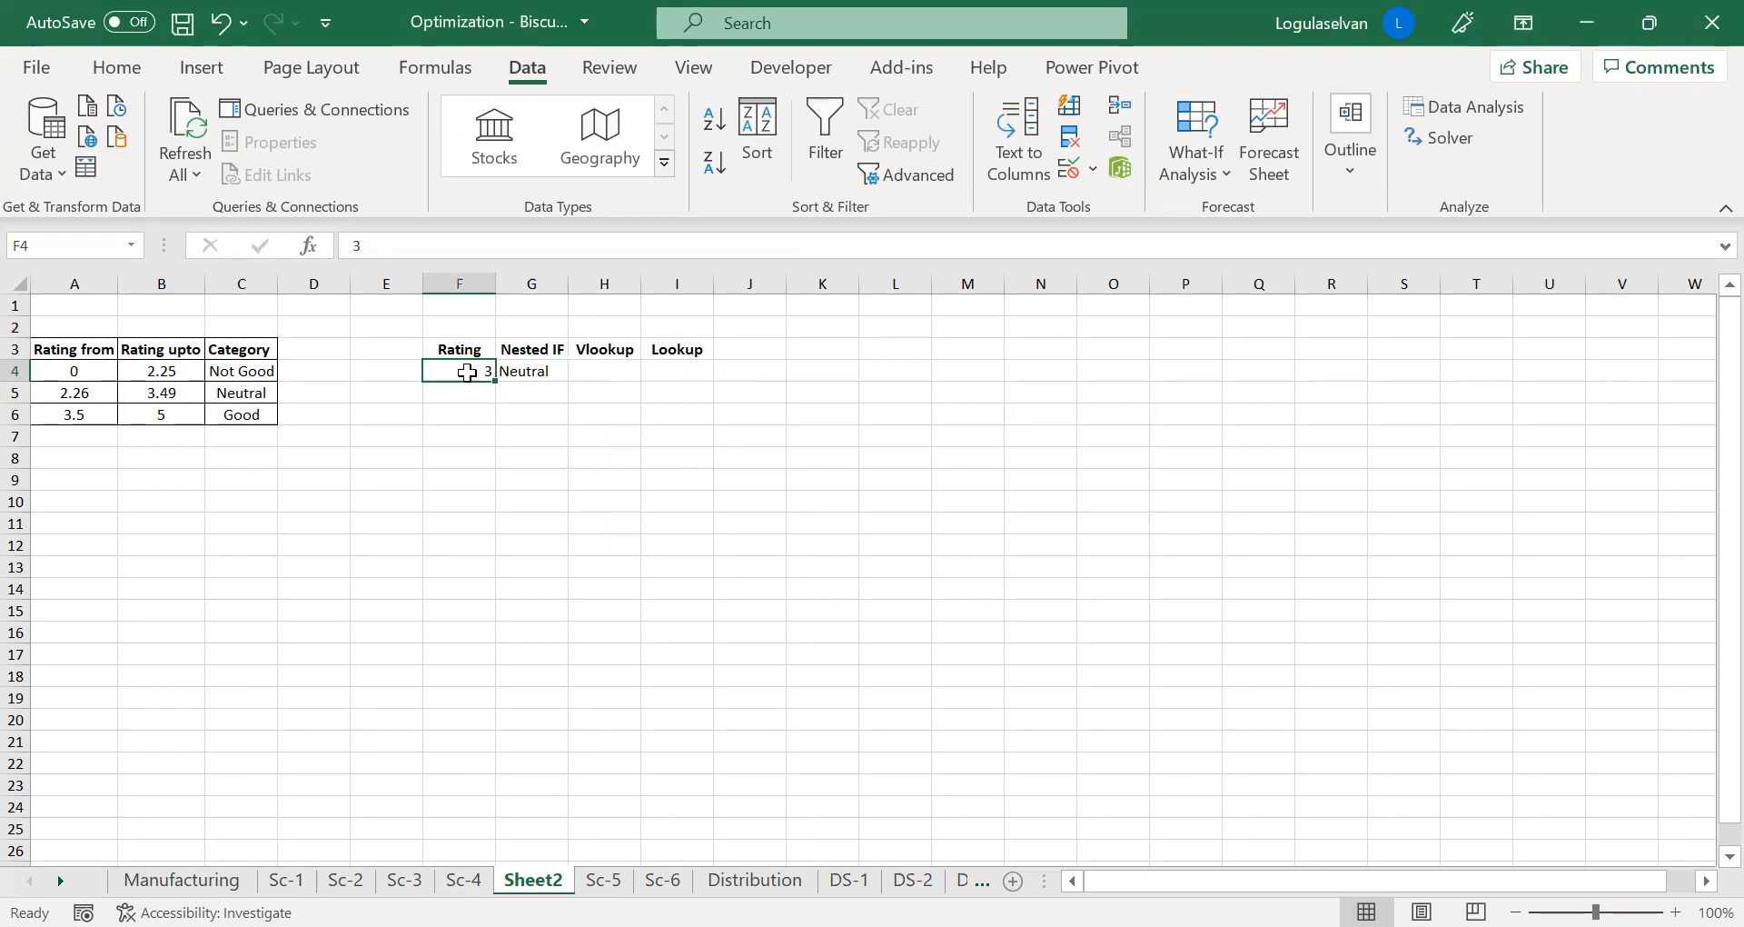
{"action": "type", "text": "2.25"}
{"action": "left_click", "coordinate": [467, 372]}
{"action": "key", "text": "Right"}
{"action": "key", "text": "Left"}
{"action": "type", "text": "2.26"}
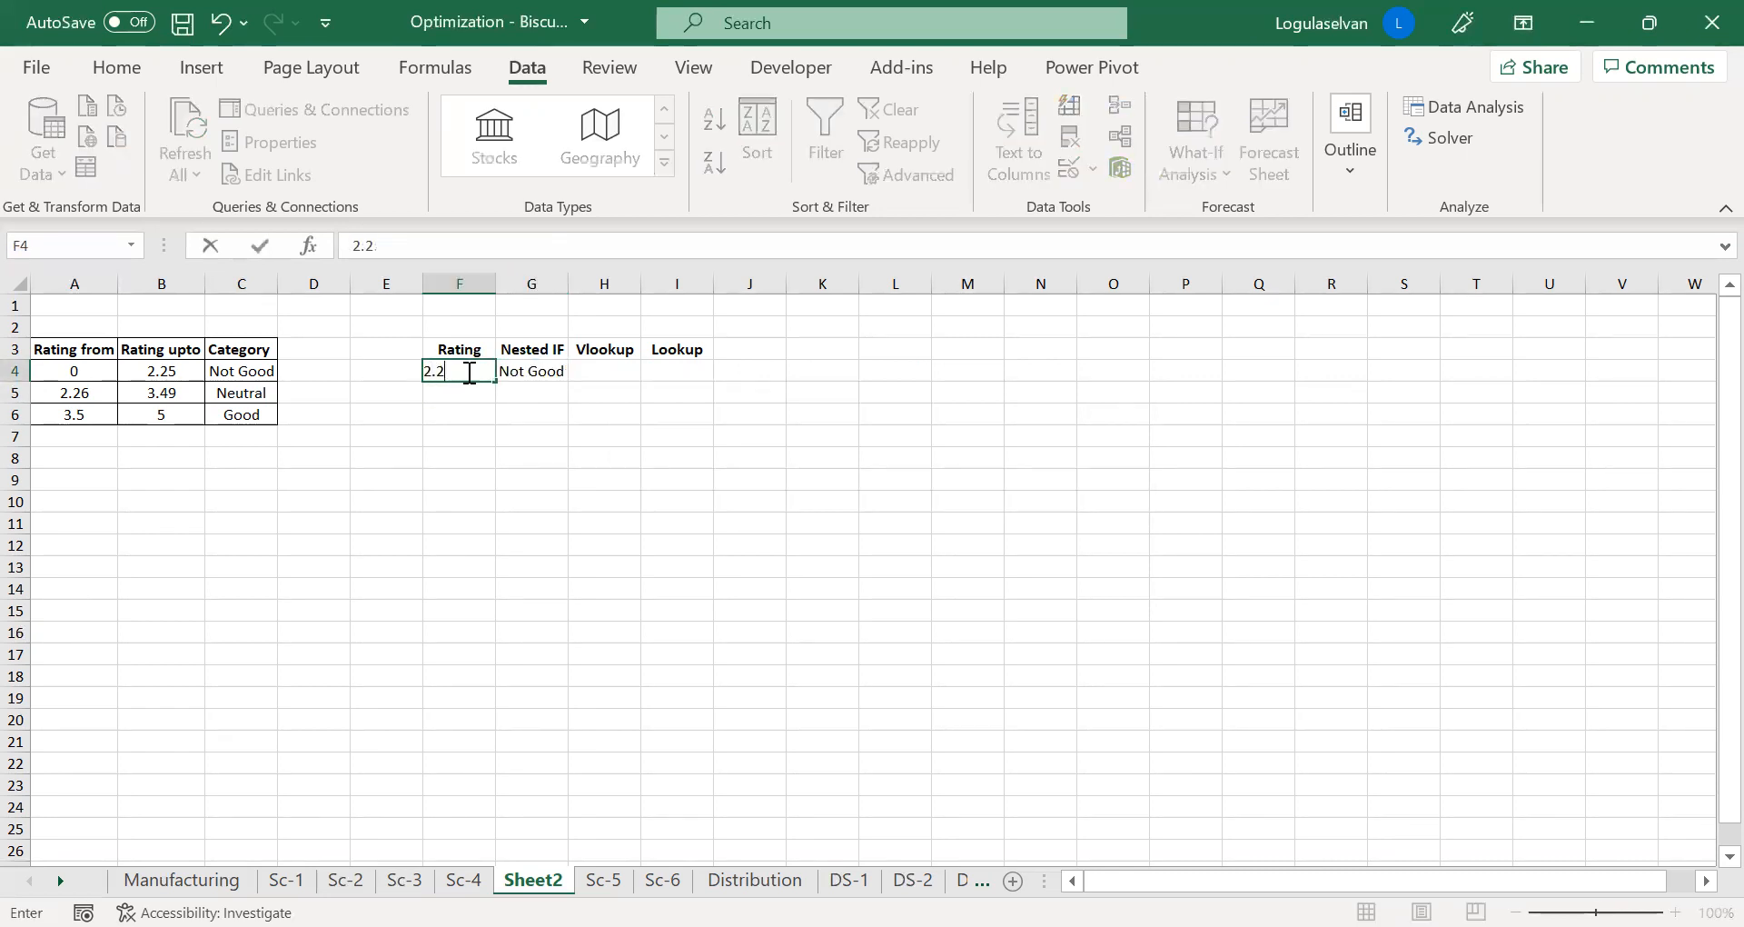
{"action": "key", "text": "Return"}
{"action": "left_click", "coordinate": [467, 372]}
{"action": "key", "text": "Right"}
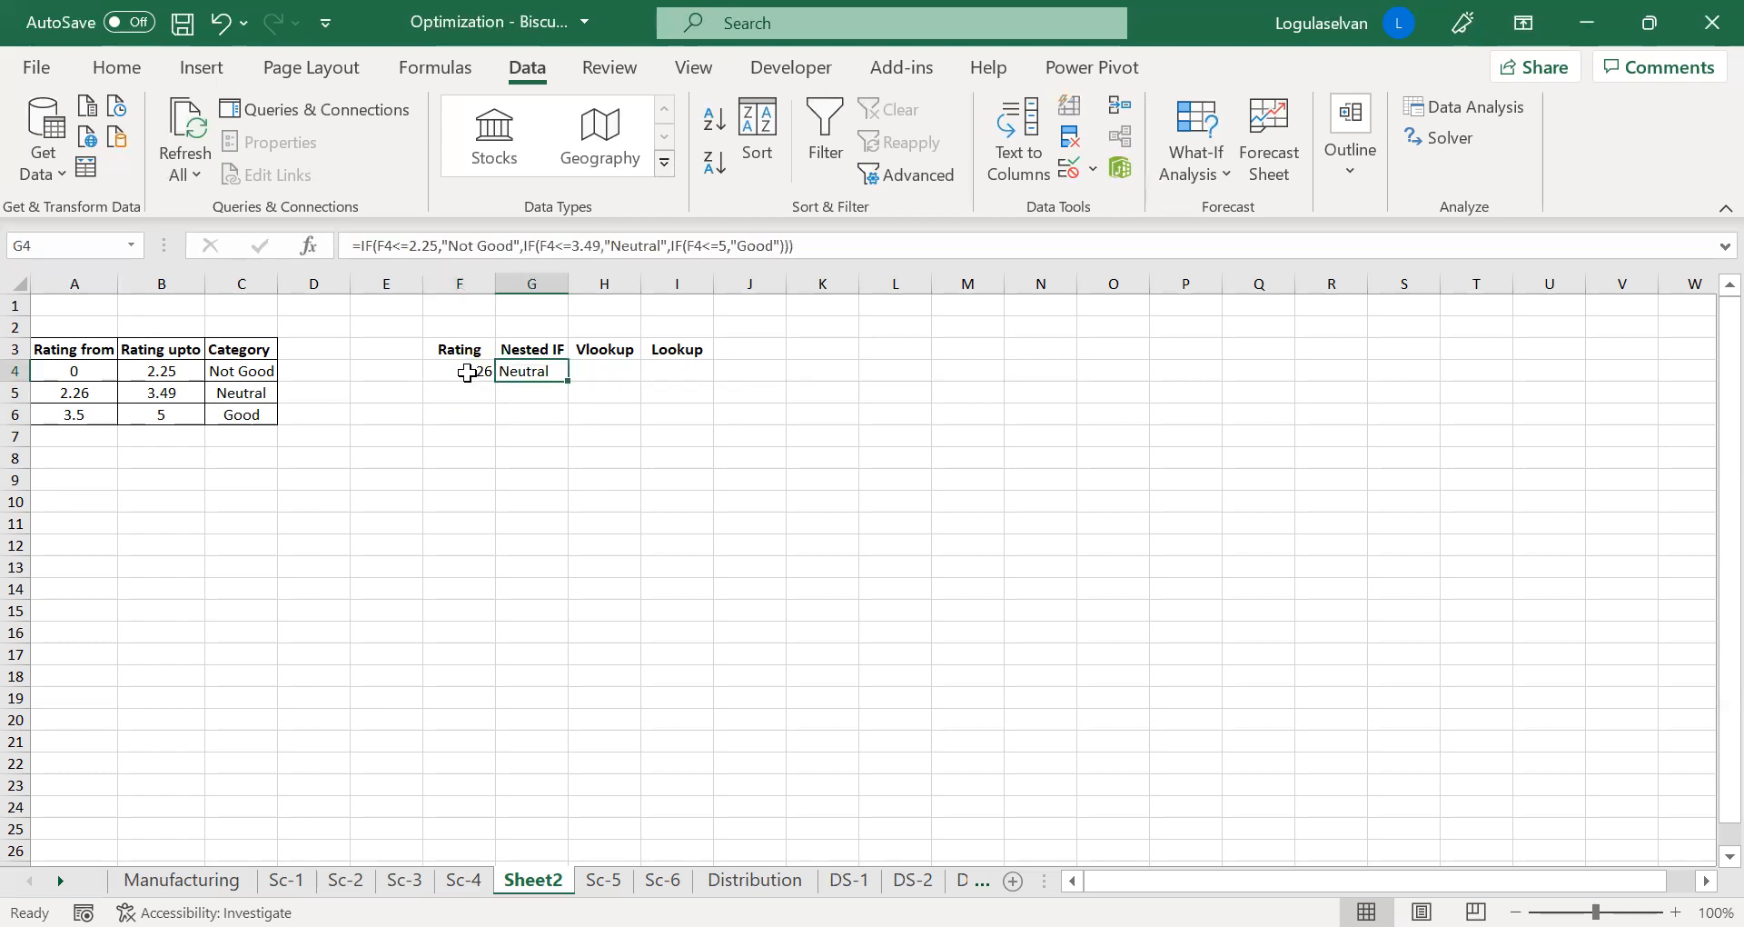
Review the rating limits of the Neutral and Good categories in the rating table
{"action": "key", "text": "Left"}
{"action": "key", "text": "Left"}
{"action": "key", "text": "Left"}
{"action": "key", "text": "Left"}
{"action": "key", "text": "Left"}
{"action": "key", "text": "Down"}
{"action": "key", "text": "Left"}
{"action": "key", "text": "Down"}
{"action": "key", "text": "Right"}
{"action": "key", "text": "Right"}
Change the rating in cell F4 to 4.5
{"action": "key", "text": "Right"}
{"action": "key", "text": "Right"}
{"action": "key", "text": "Right"}
{"action": "key", "text": "Up"}
{"action": "key", "text": "Up"}
{"action": "key", "text": "F2"}
{"action": "key", "text": "BackSpace"}
{"action": "key", "text": "BackSpace"}
{"action": "key", "text": "BackSpace"}
{"action": "key", "text": "BackSpace"}
{"action": "type", "text": "4.5"}
{"action": "key", "text": "Return"}
{"action": "key", "text": "Up"}
Start a VLOOKUP formula in H4 with the rating in F4 as the lookup value
{"action": "key", "text": "Right"}
{"action": "key", "text": "Right"}
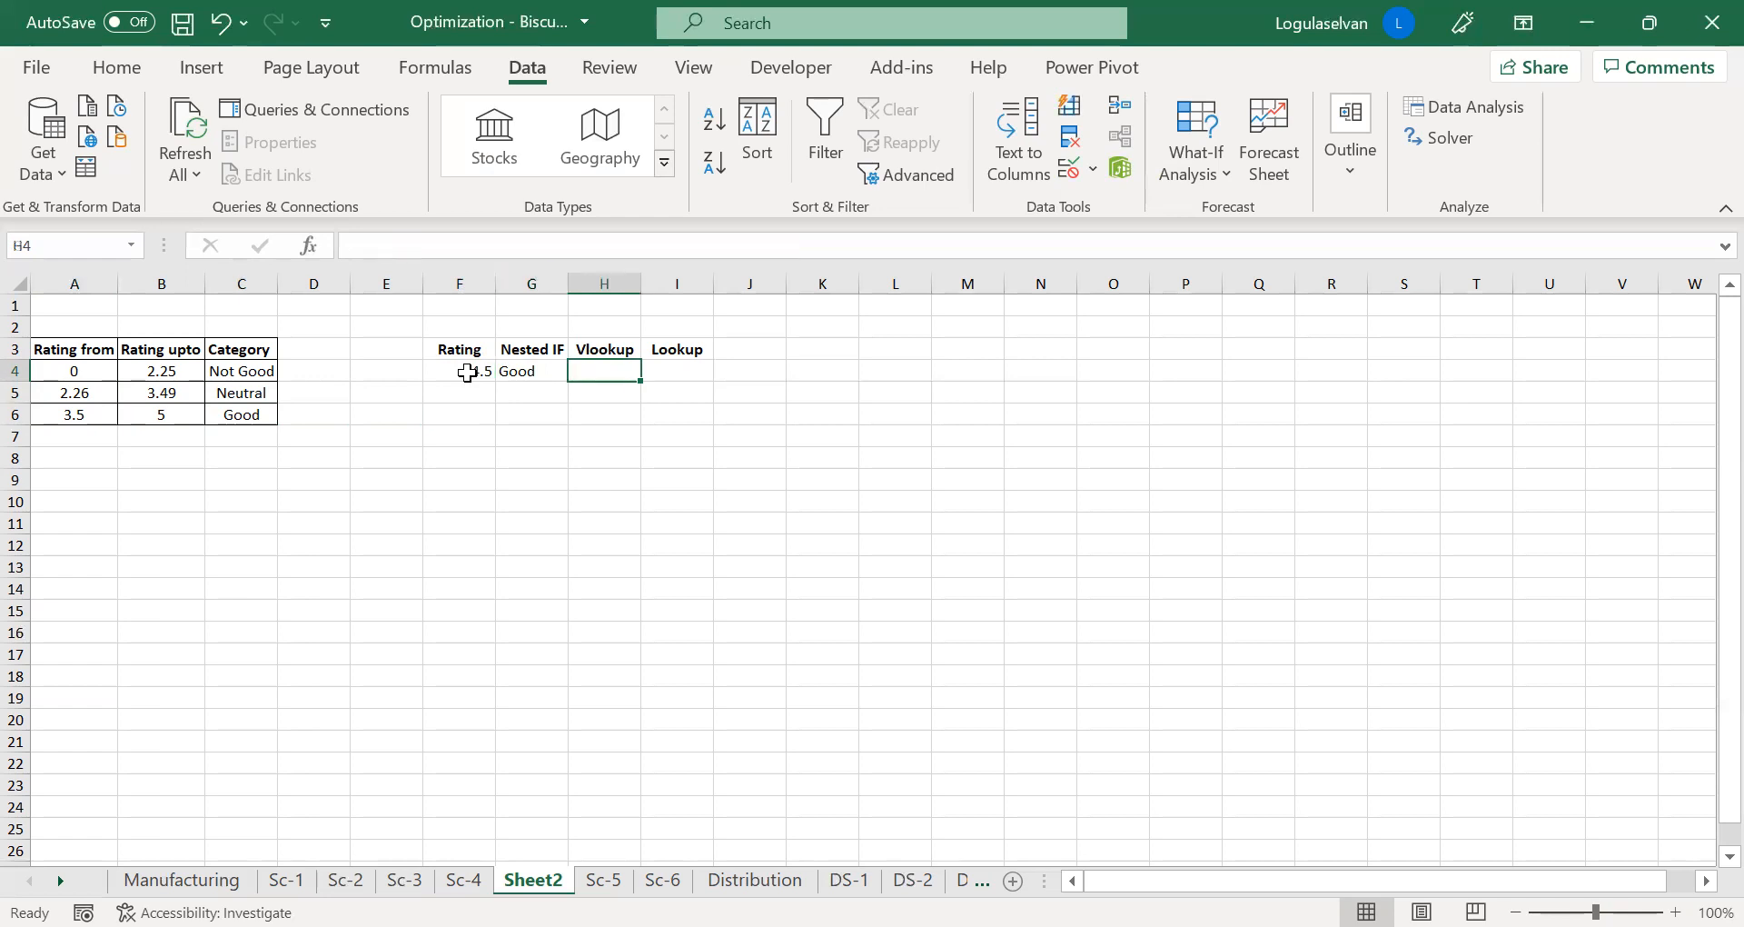
{"action": "type", "text": "=v"}
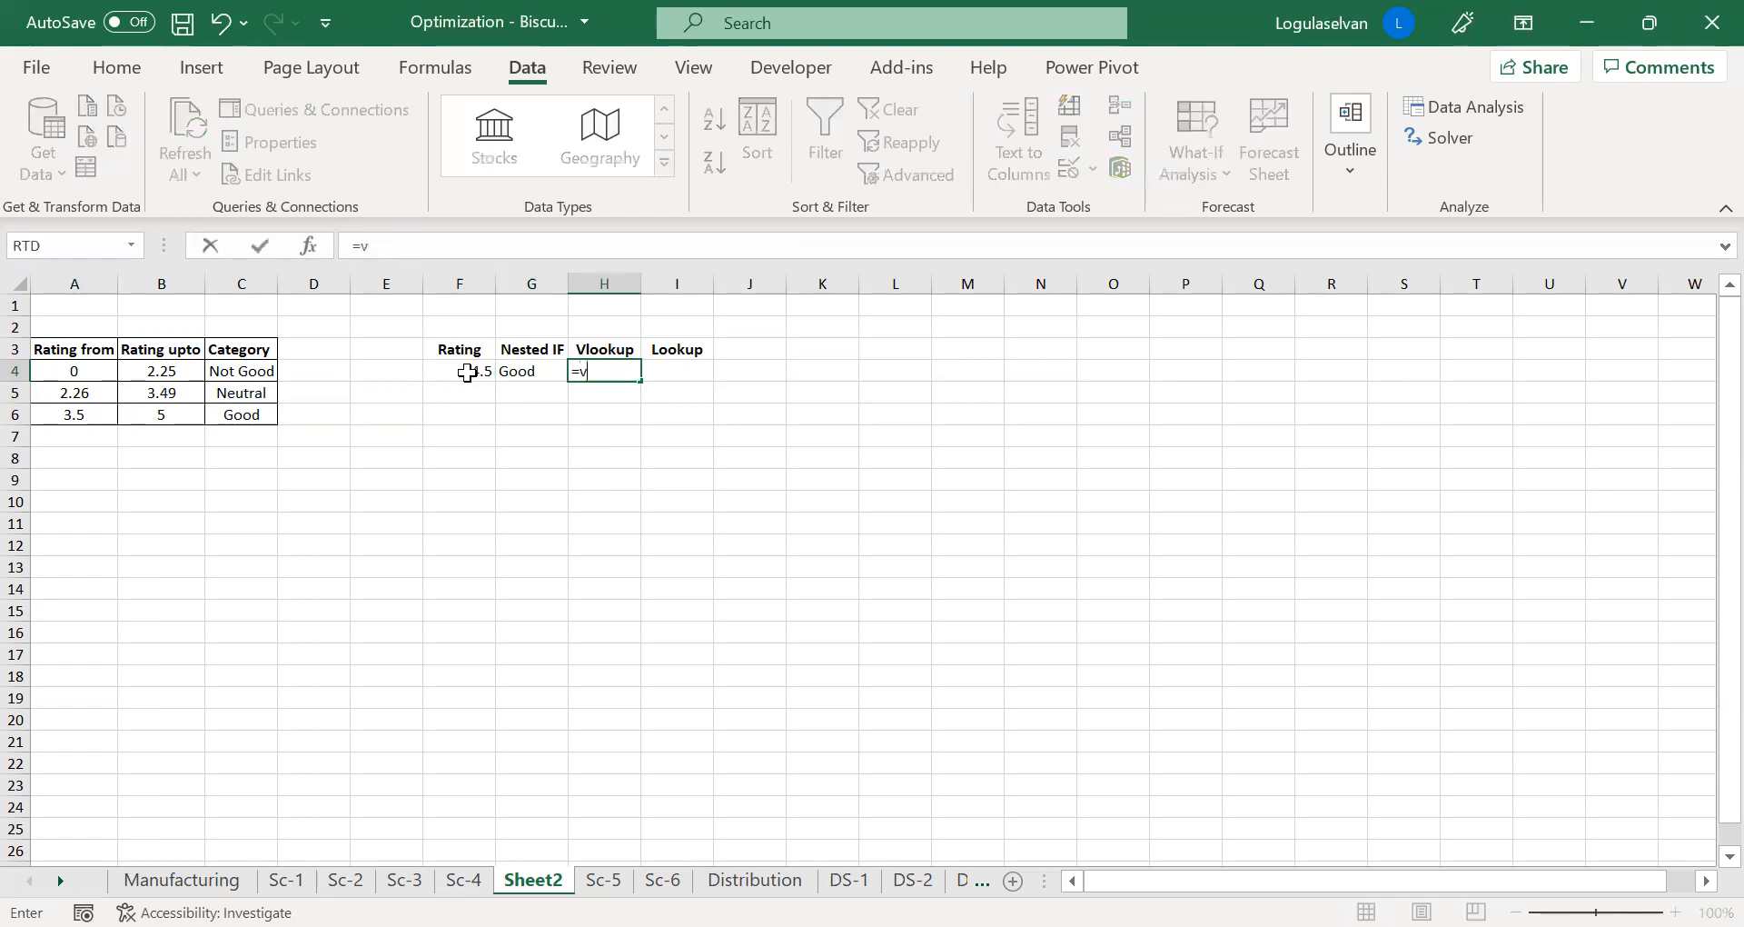
{"action": "type", "text": "lookup("}
{"action": "left_click", "coordinate": [466, 372]}
{"action": "type", "text": ","}
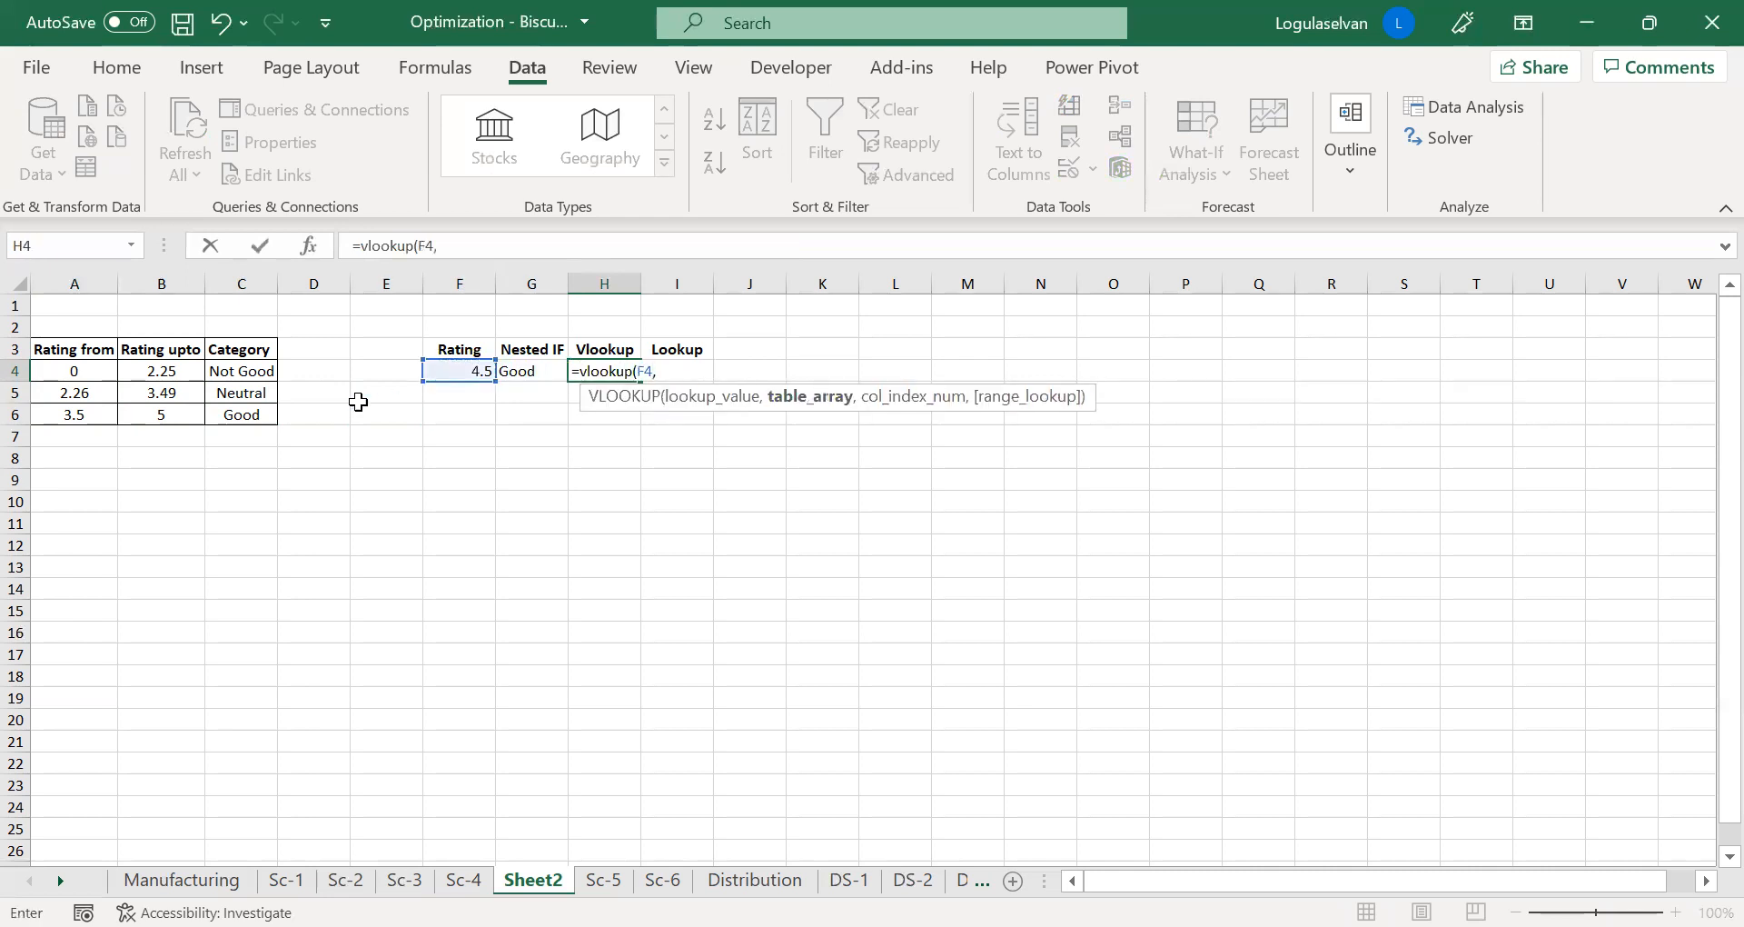
Use the rating table A3:C6, locked as the absolute range $A$3:$C$6, as the VLOOKUP table array
{"action": "left_click", "coordinate": [95, 350]}
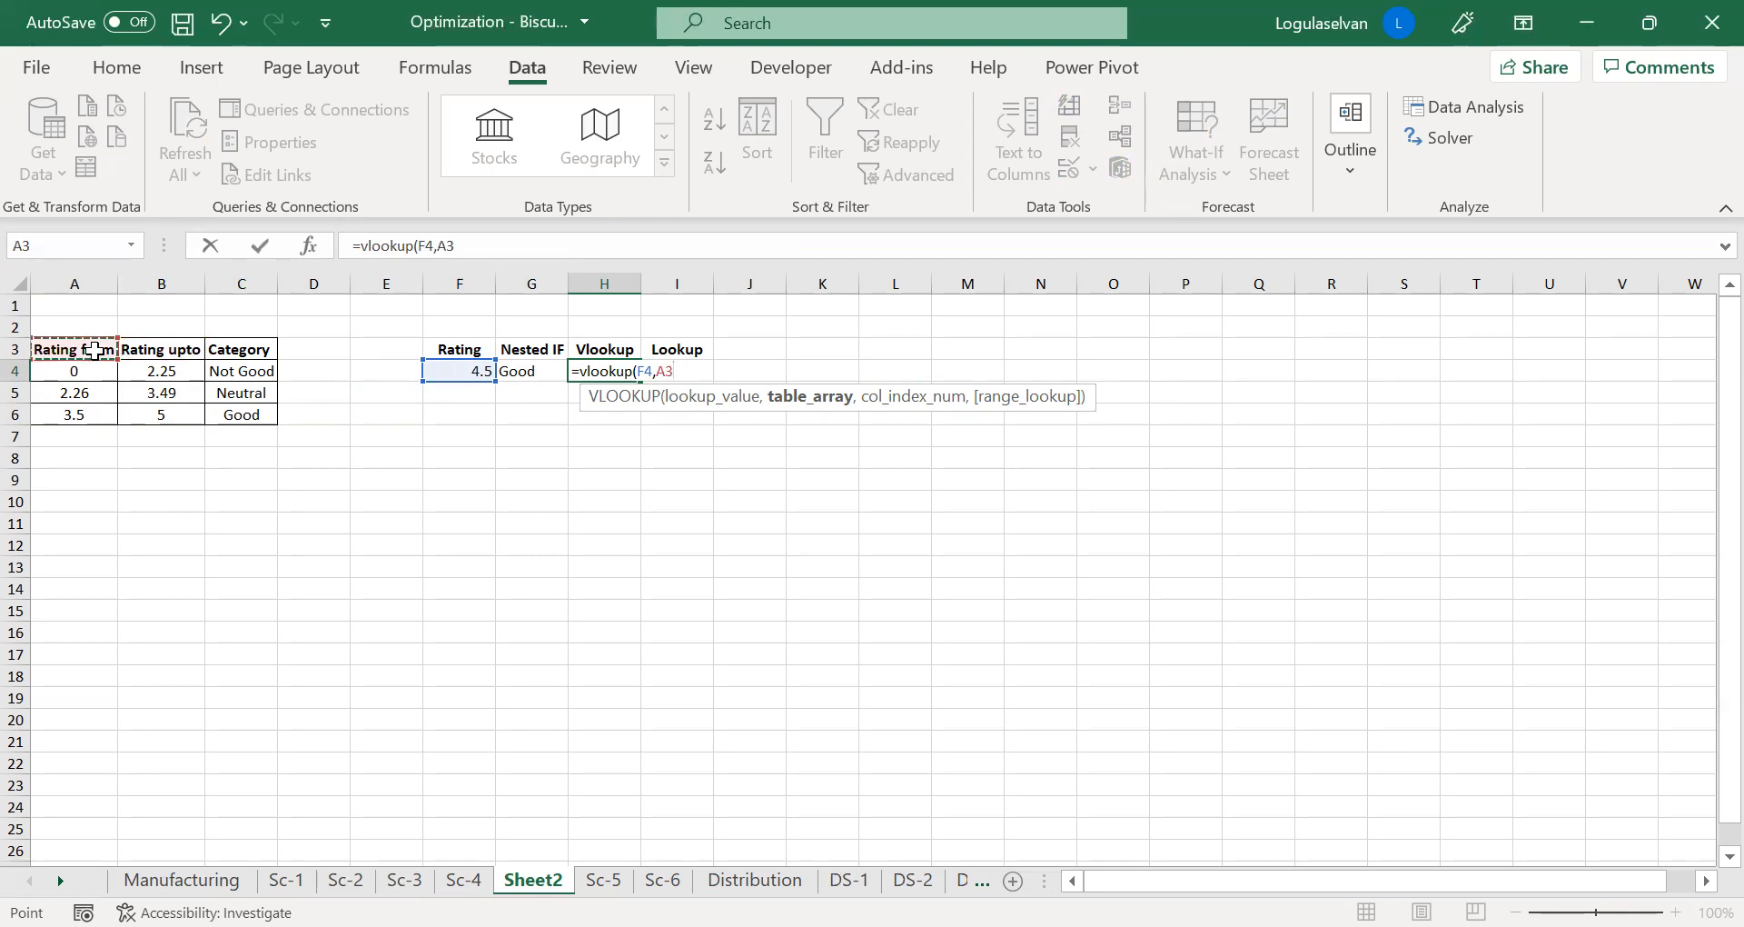
{"action": "left_click_drag", "start_coordinate": [94, 349], "coordinate": [241, 415]}
{"action": "type", "text": ","}
{"action": "key", "text": "BackSpace"}
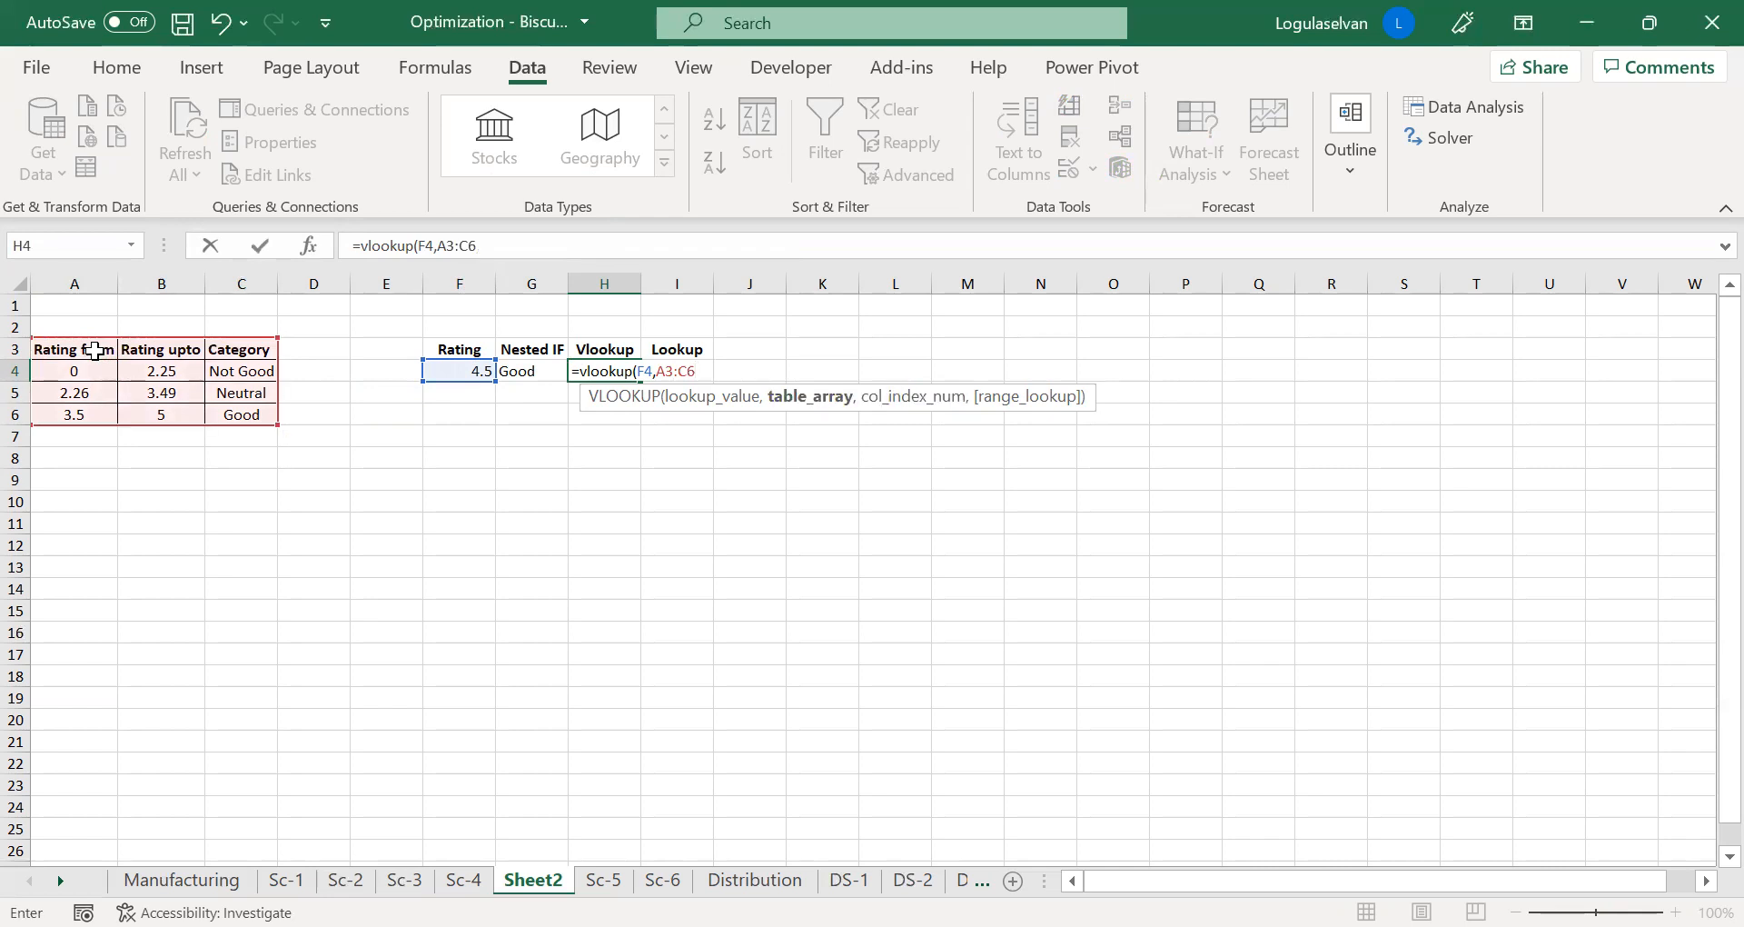
{"action": "key", "text": "F4"}
{"action": "left_click", "coordinate": [672, 371]}
{"action": "key", "text": "F4"}
{"action": "left_click", "coordinate": [741, 370]}
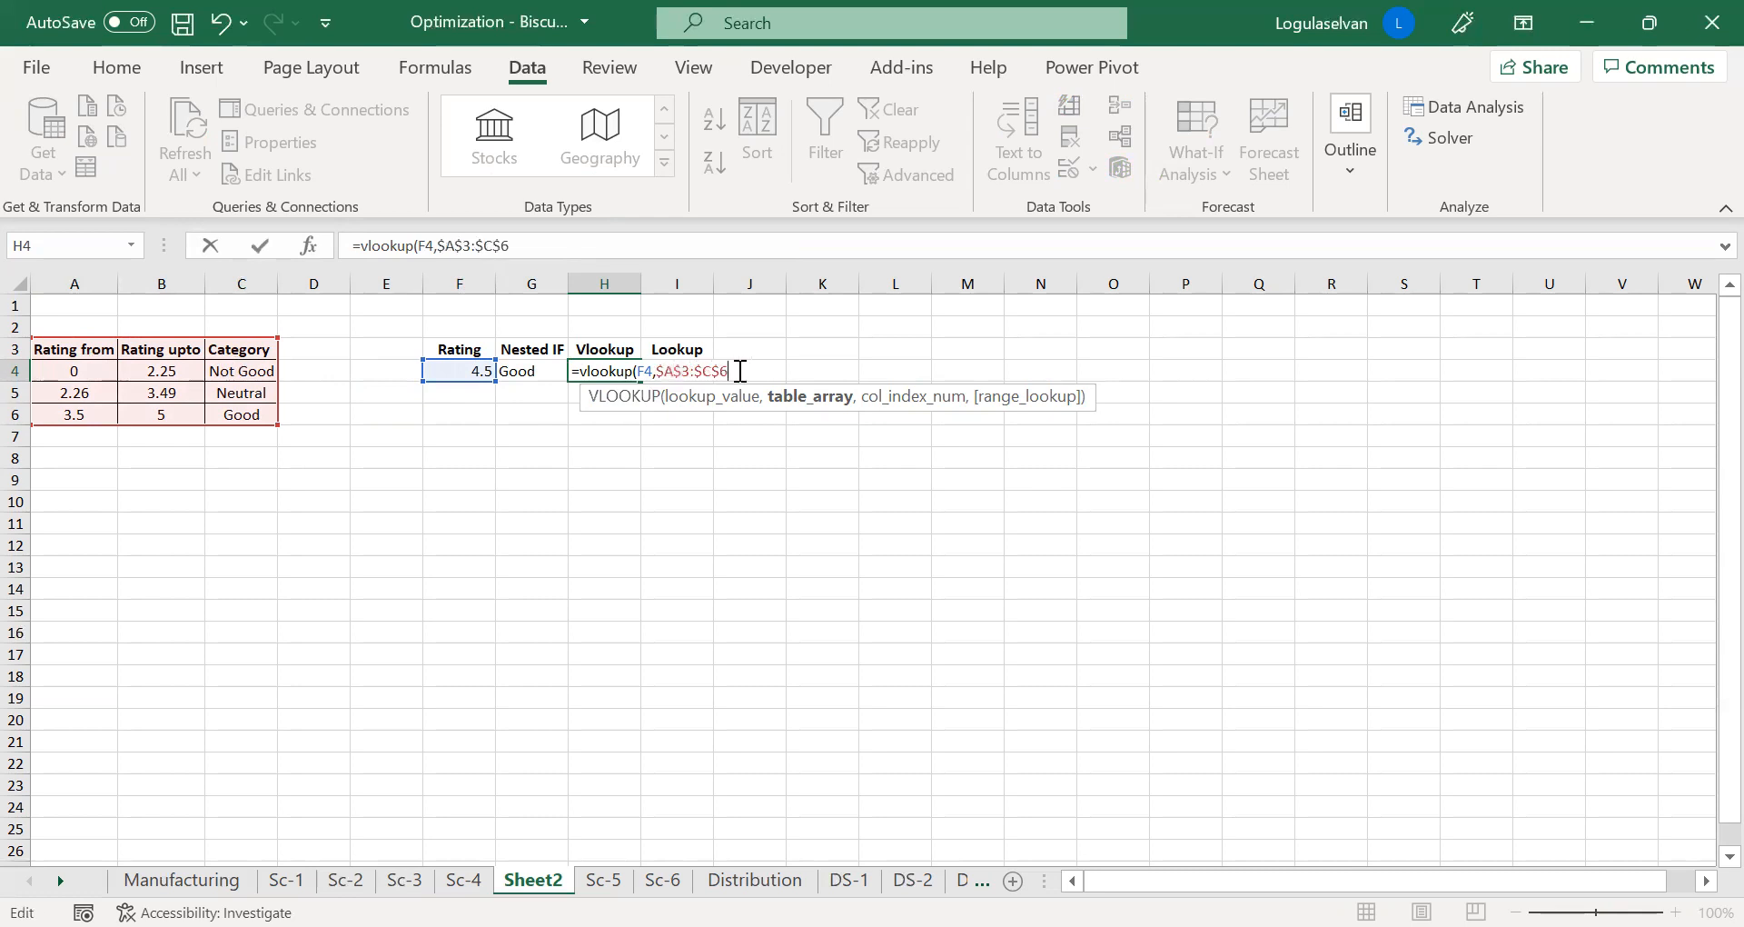
Set the VLOOKUP column index to 3 and range lookup to TRUE, and complete the formula in H4
{"action": "type", "text": ","}
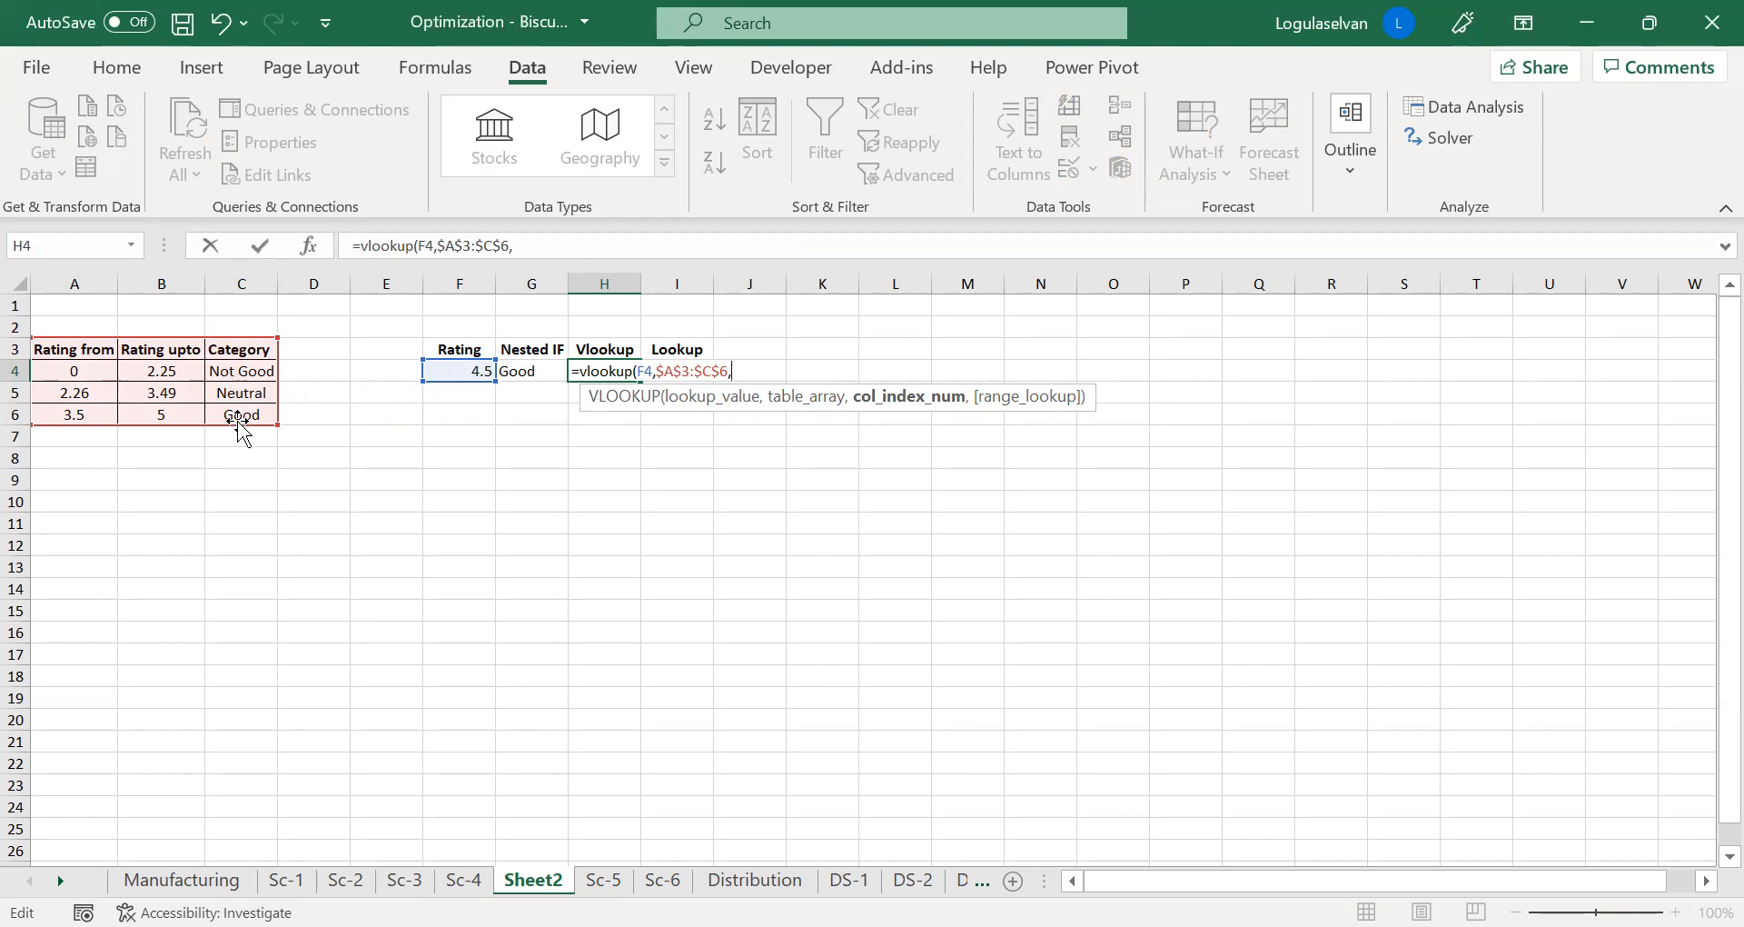
{"action": "type", "text": "3"}
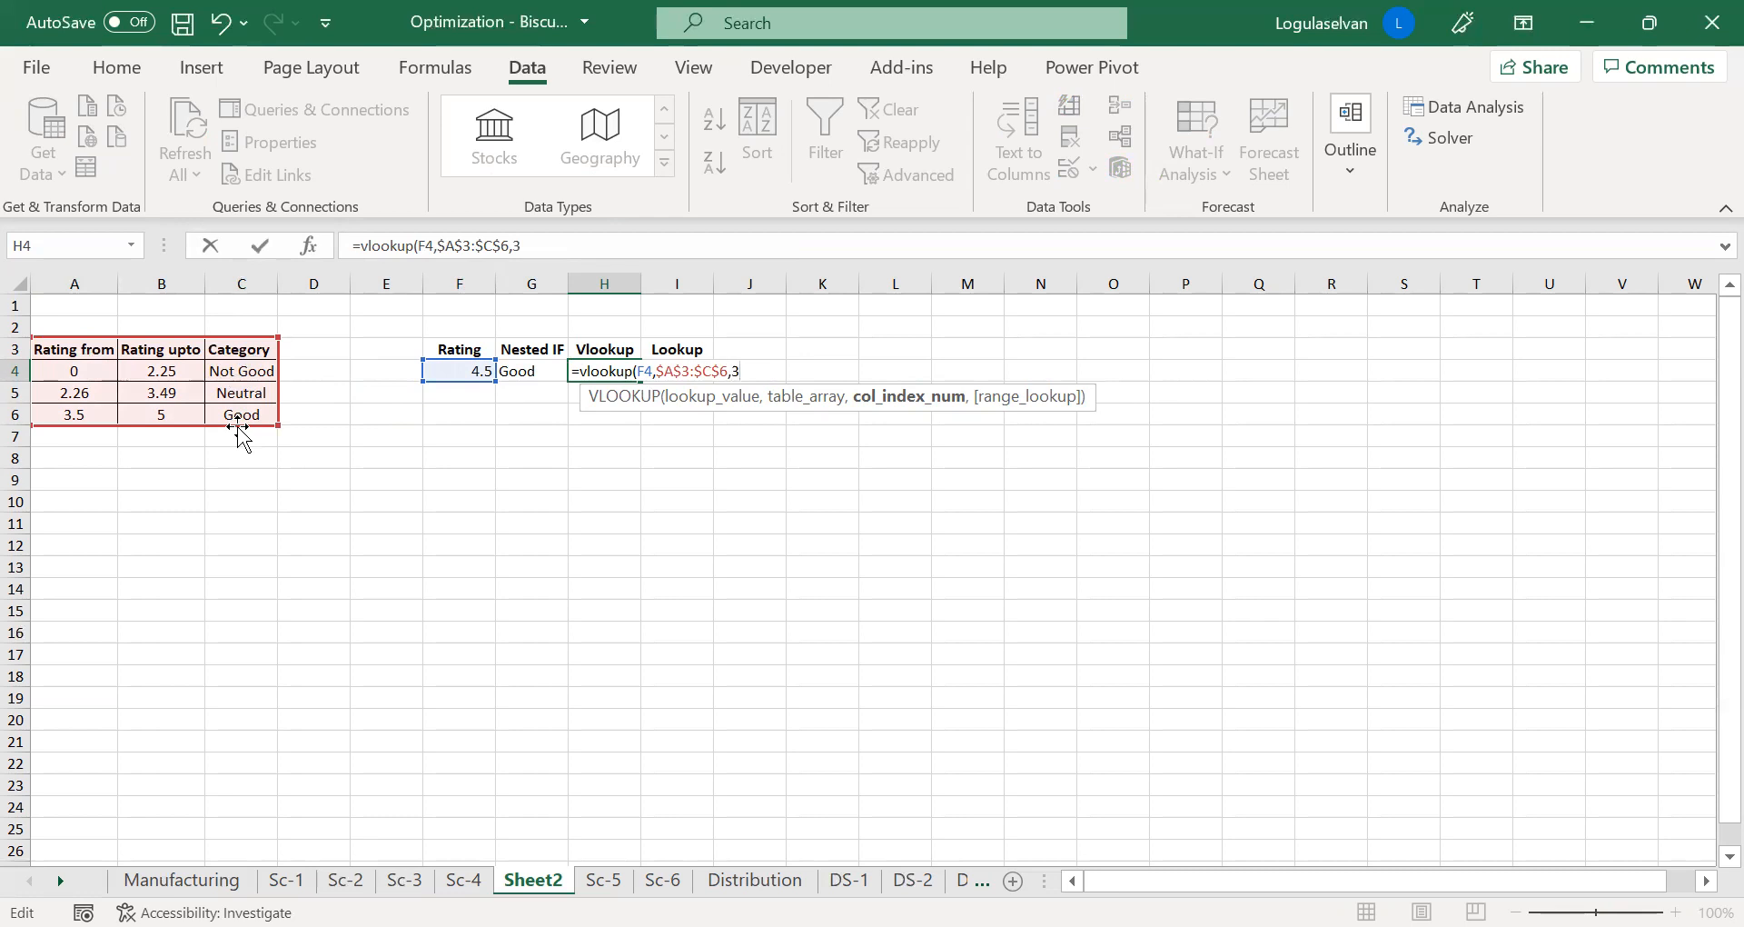
{"action": "type", "text": ","}
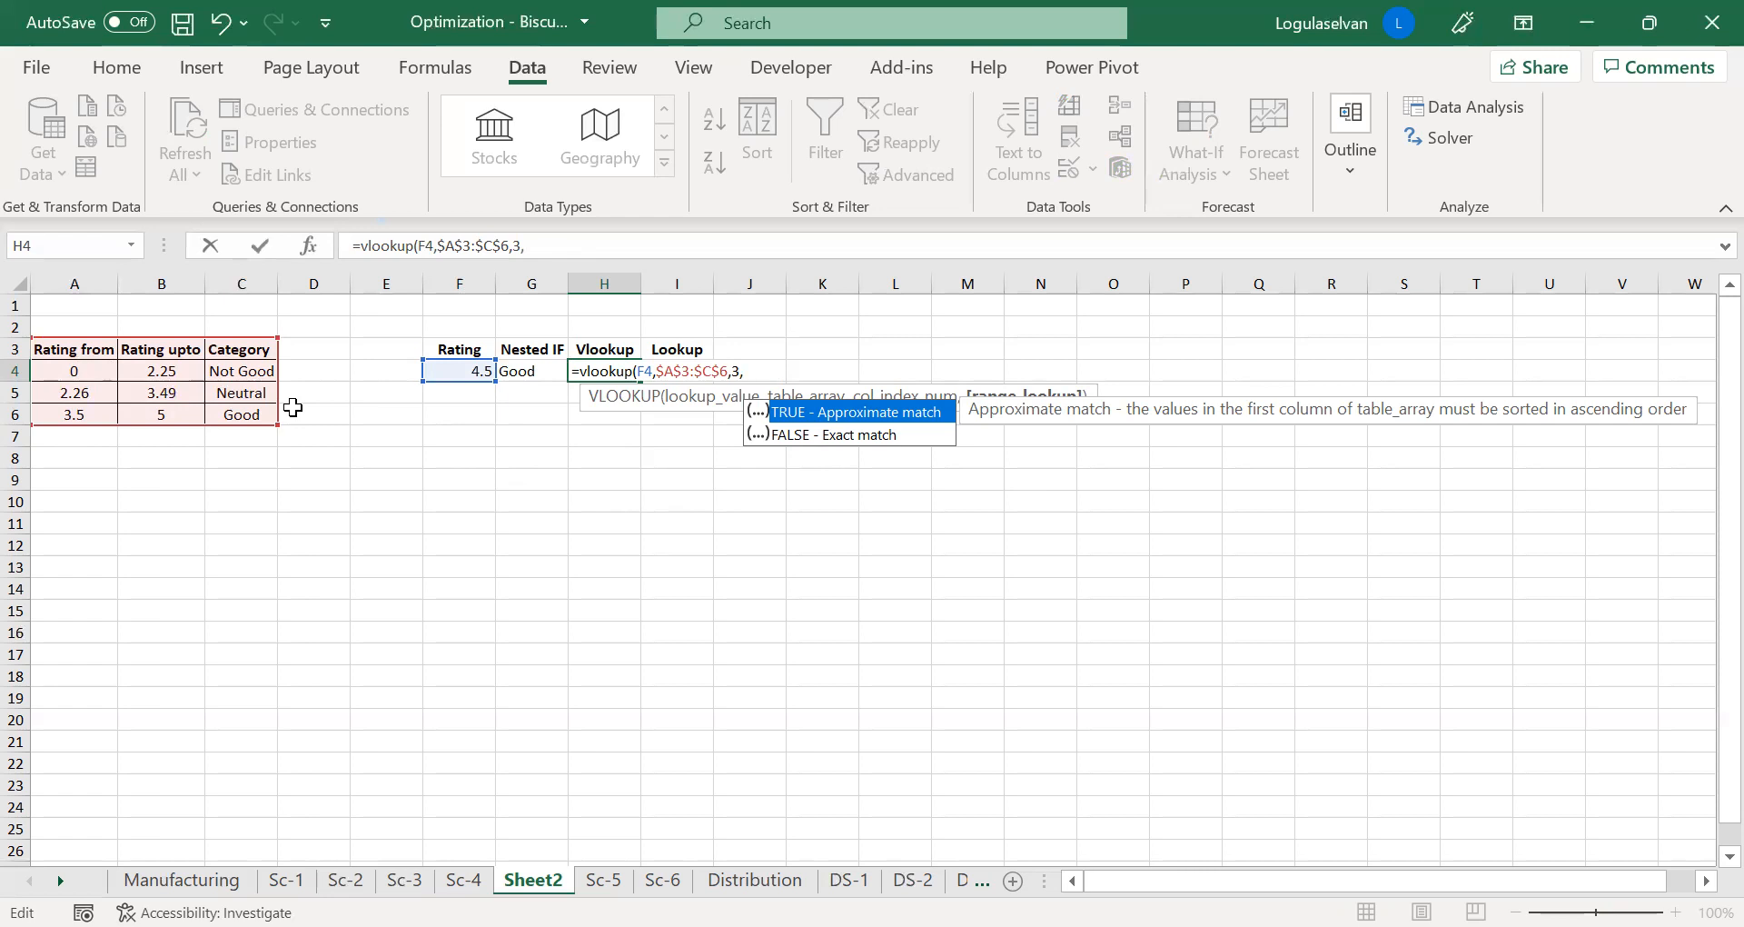
{"action": "type", "text": "RUE)"}
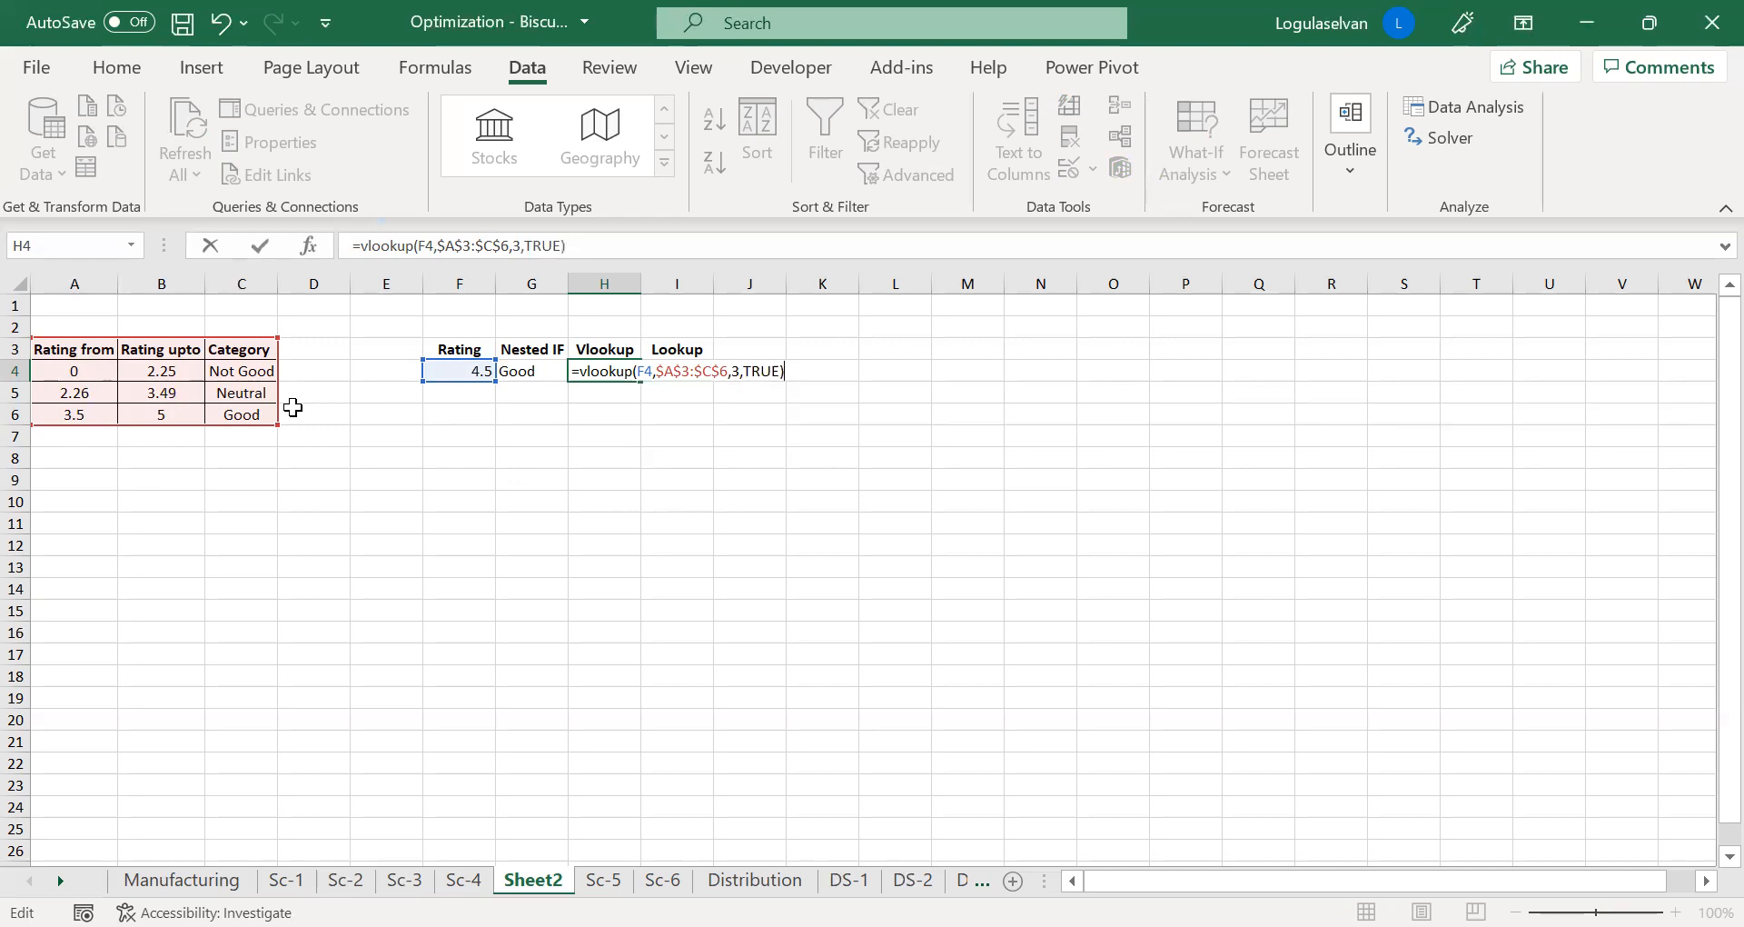
{"action": "key", "text": "Return"}
{"action": "key", "text": "Up"}
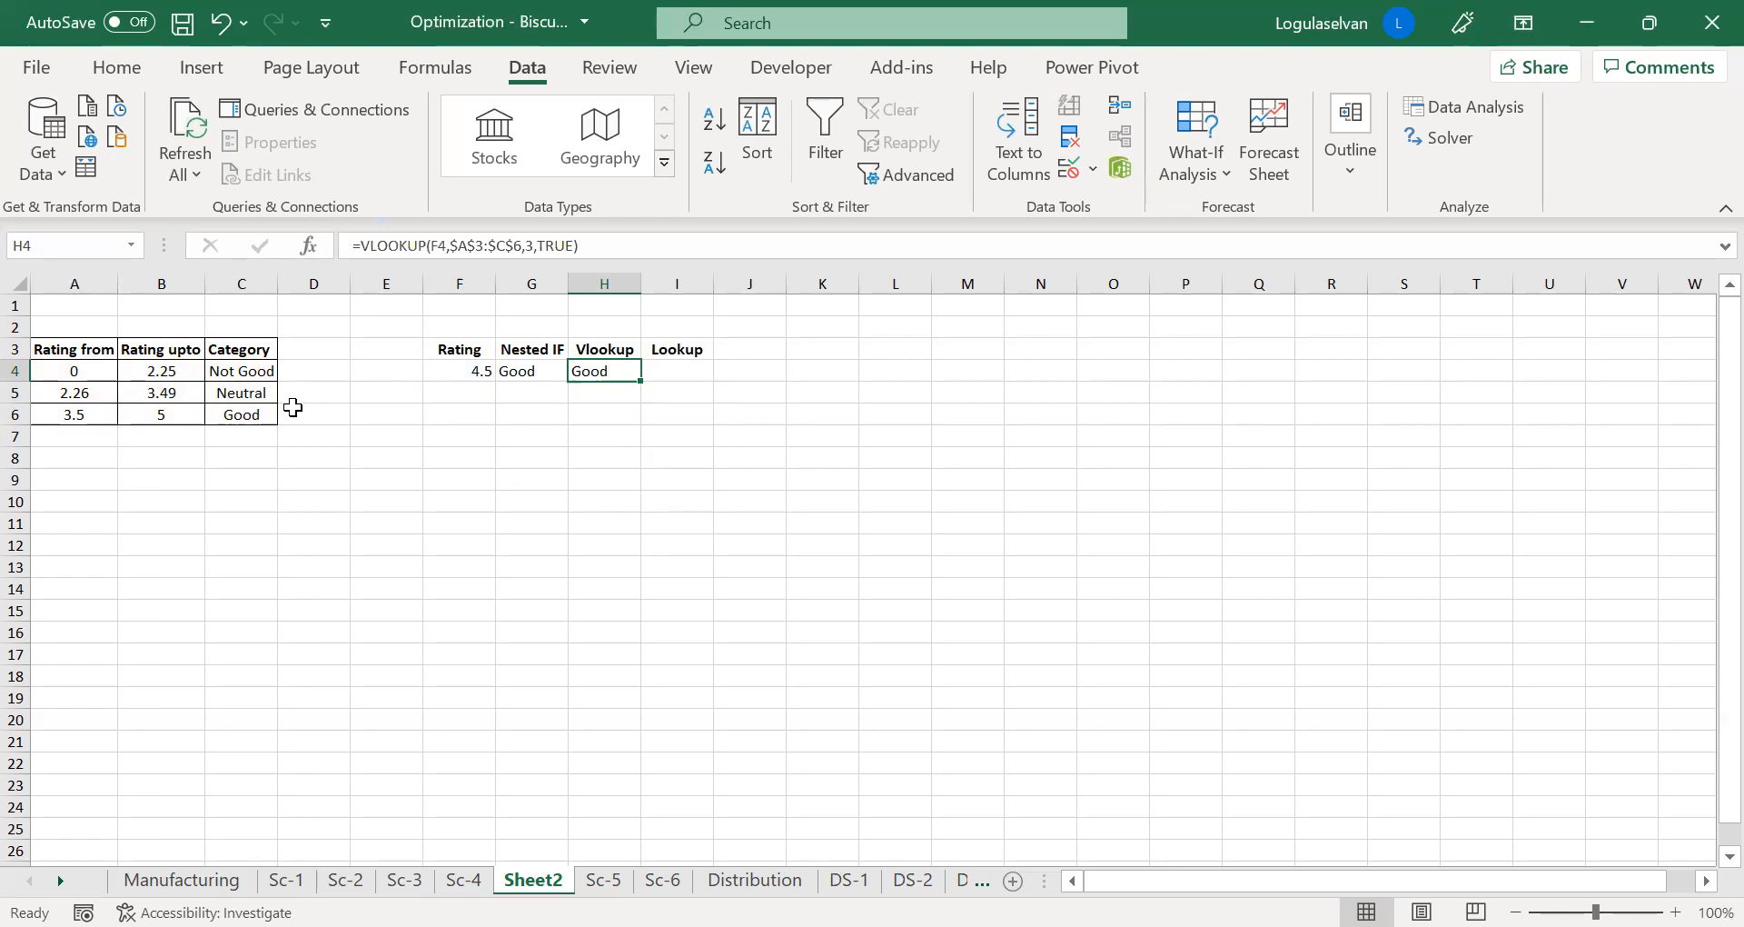
Compare the formulas in G4 and H4 and the "Rating from" values in A4 and A5
{"action": "key", "text": "Left"}
{"action": "key", "text": "Right"}
{"action": "left_click", "coordinate": [66, 378]}
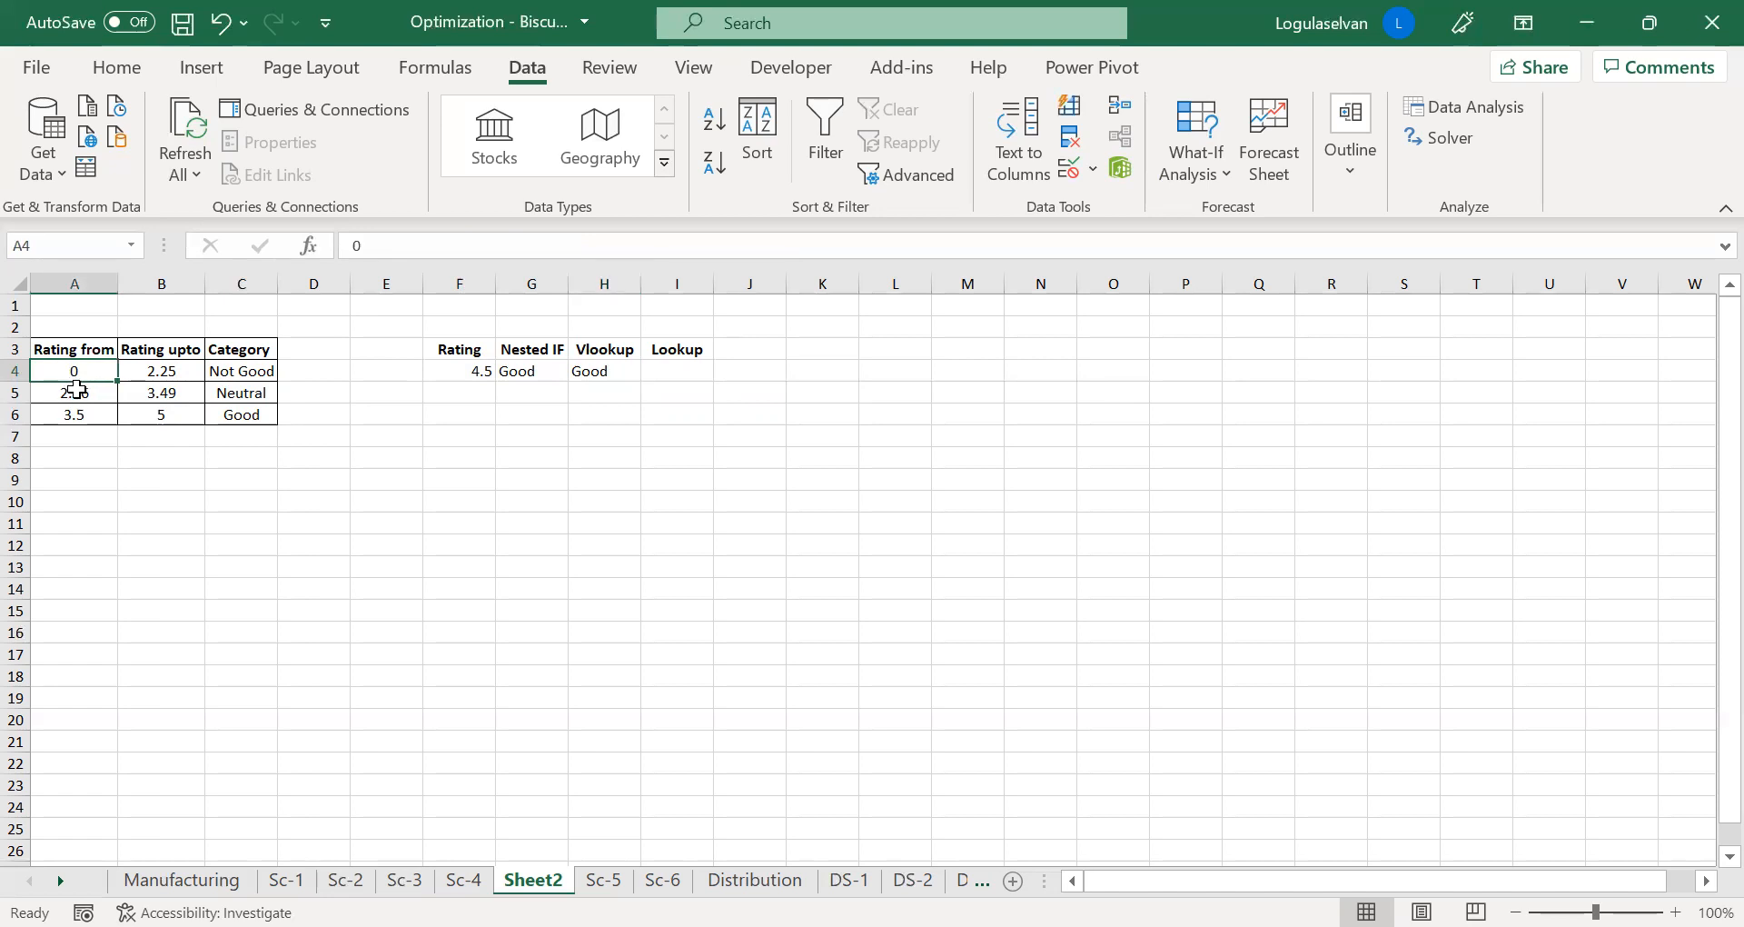
{"action": "left_click", "coordinate": [77, 388]}
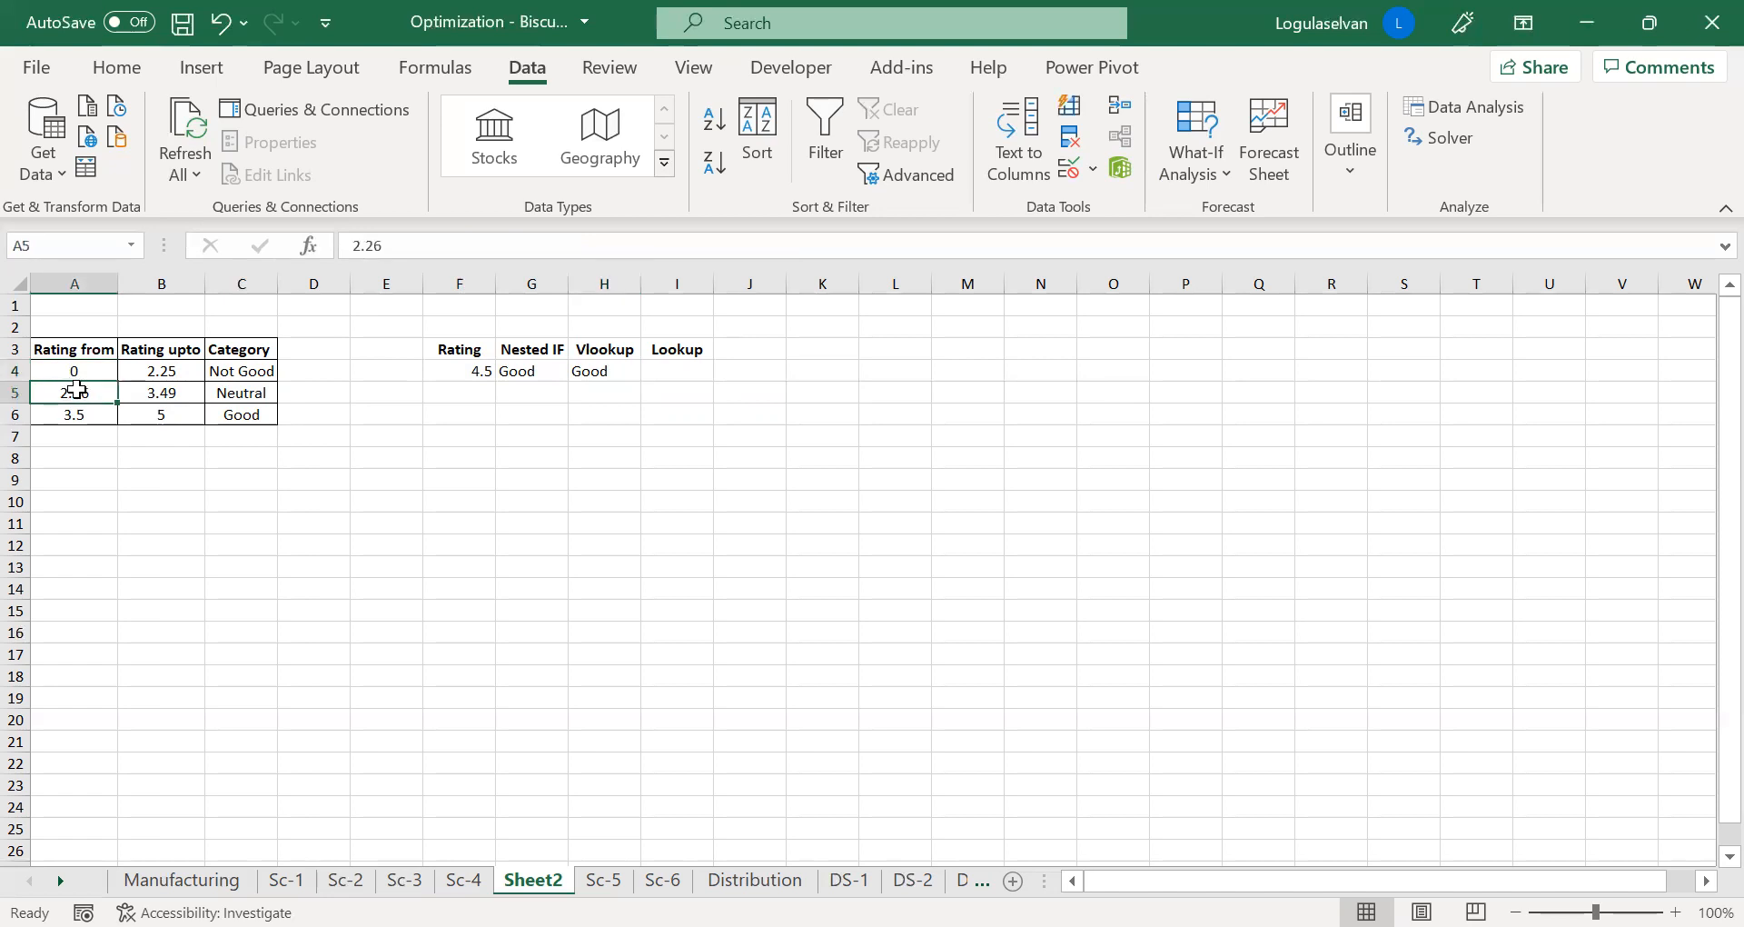
{"action": "left_click", "coordinate": [77, 370]}
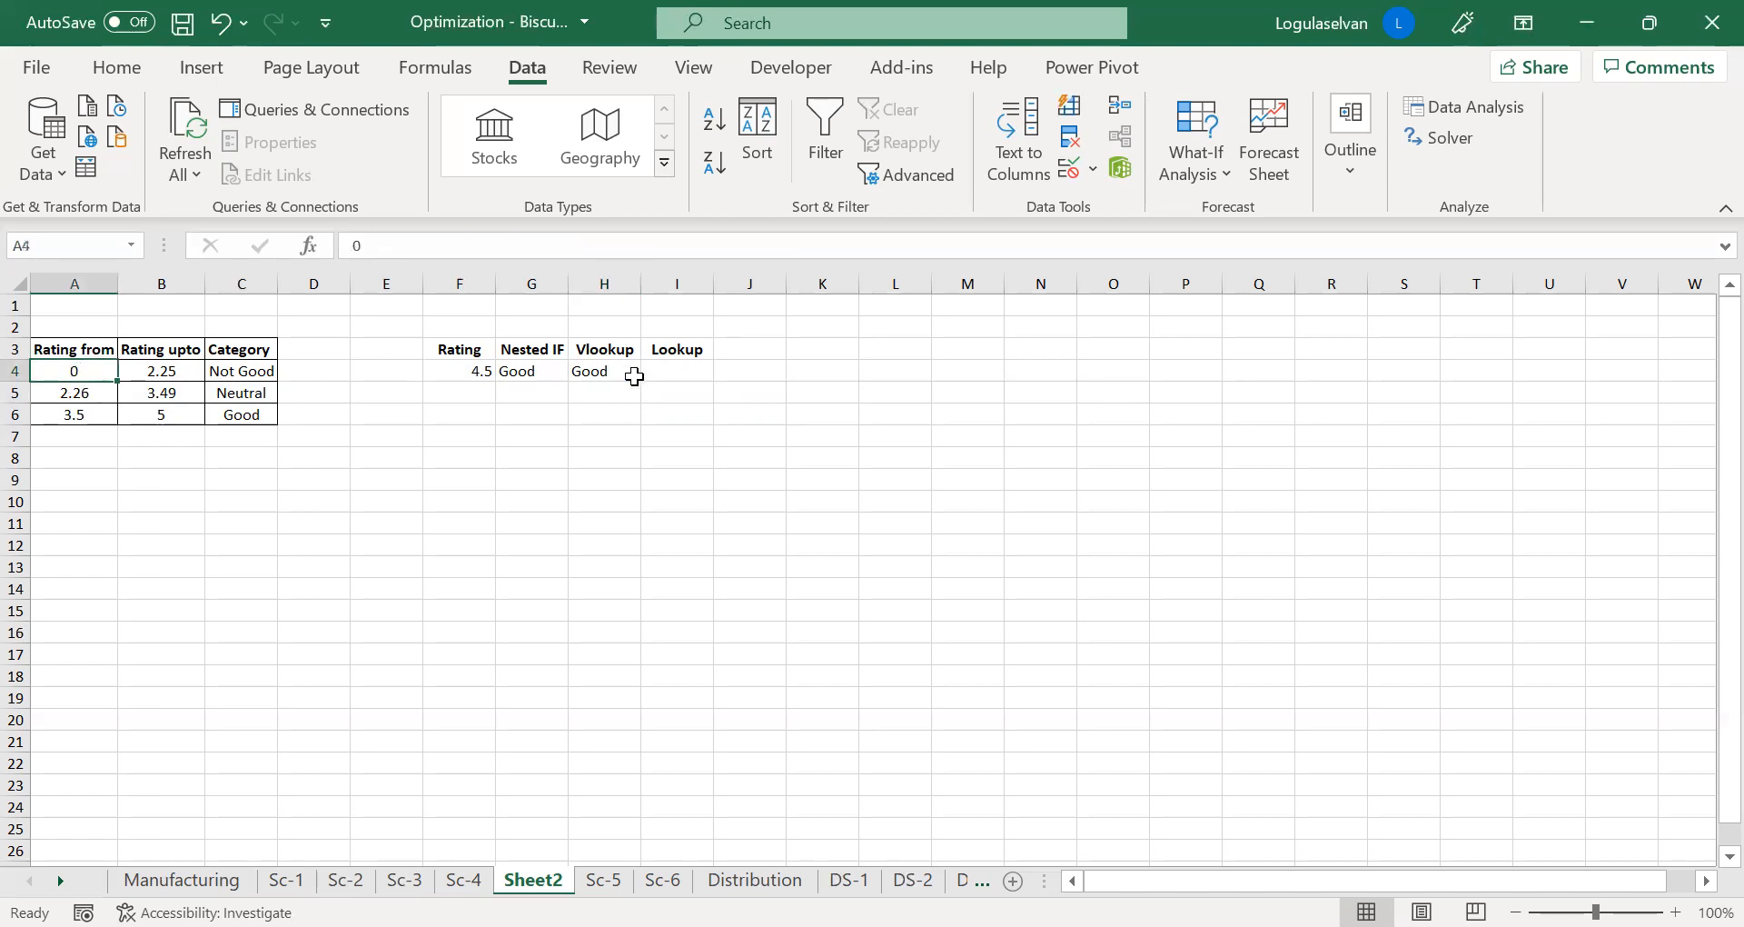
{"action": "left_click", "coordinate": [614, 374]}
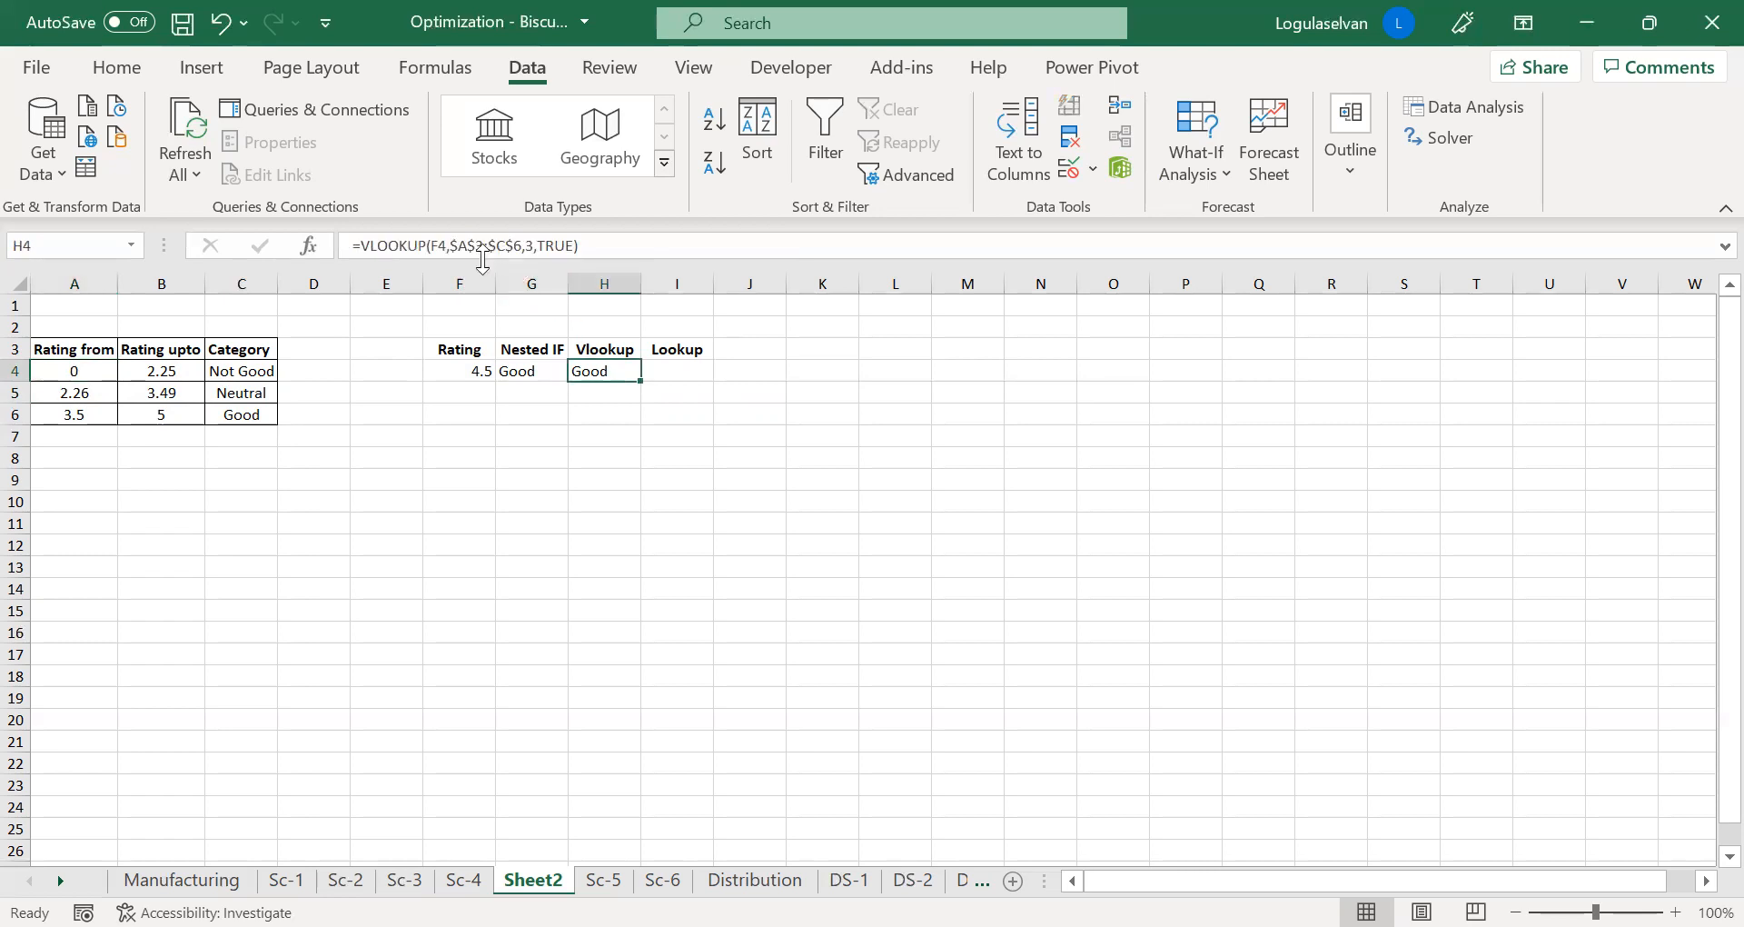
Test the nested IF and VLOOKUP formulas with a rating of 0 in cell F4
{"action": "left_click", "coordinate": [474, 370]}
{"action": "type", "text": "0"}
{"action": "key", "text": "Return"}
{"action": "left_click", "coordinate": [472, 374]}
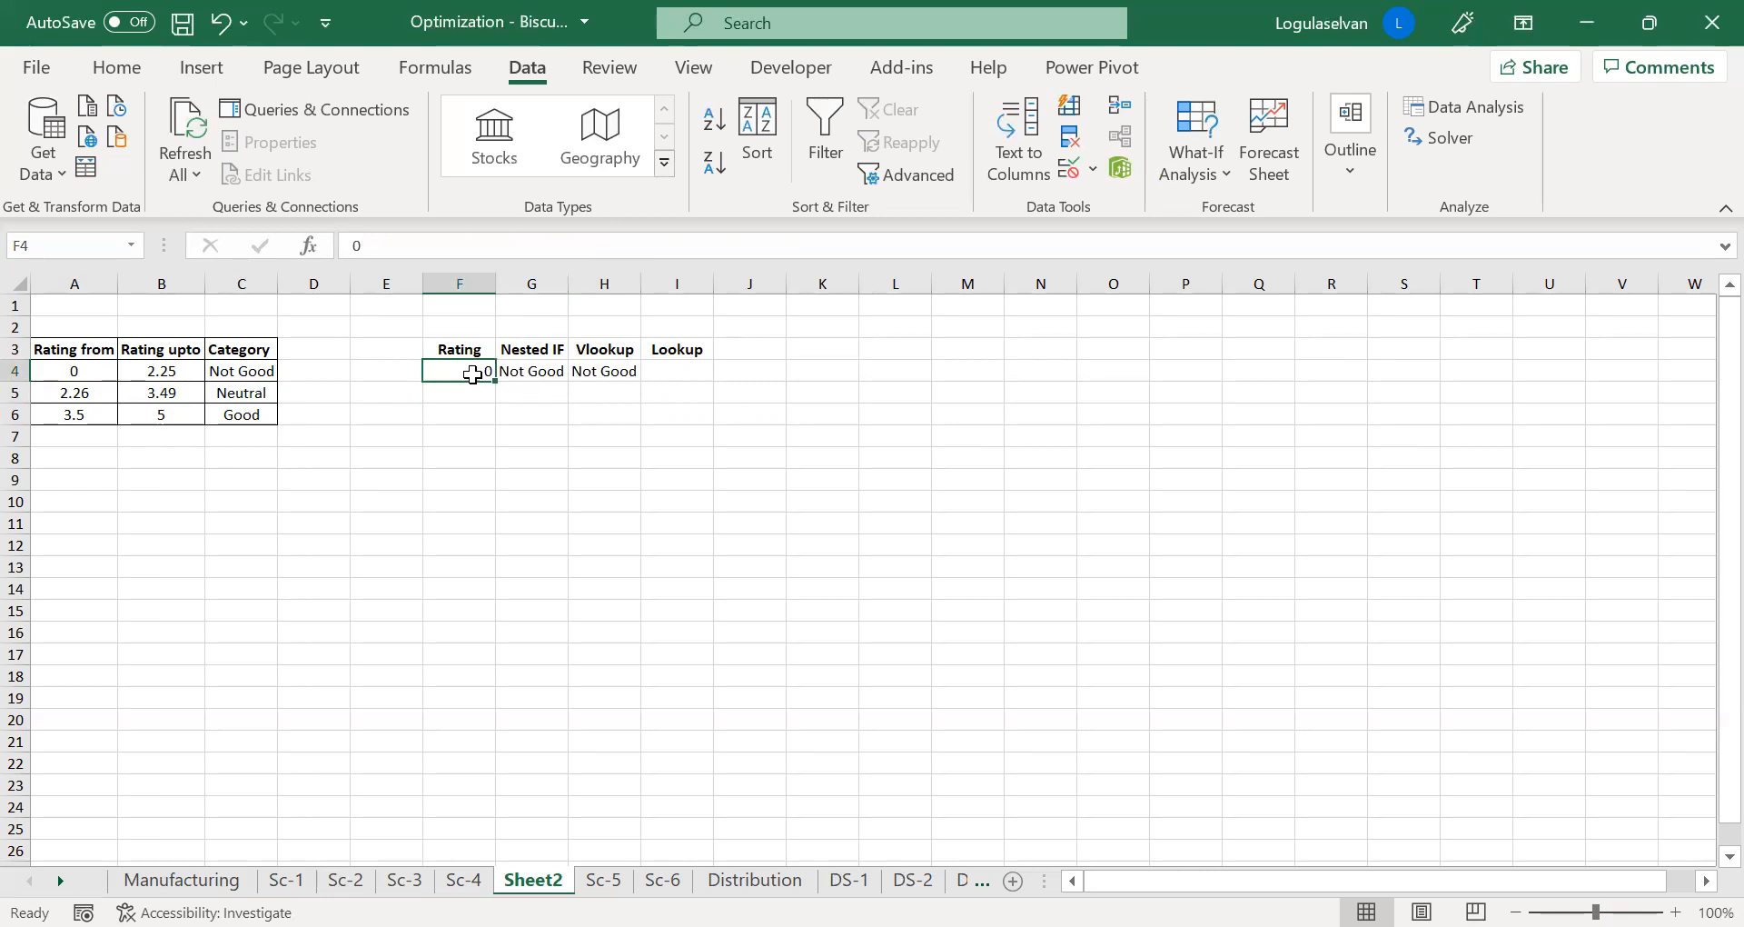
Check how the VLOOKUP in H4 matches the "Rating from" values in A4 and A5 to the category in C4
{"action": "left_click", "coordinate": [77, 375]}
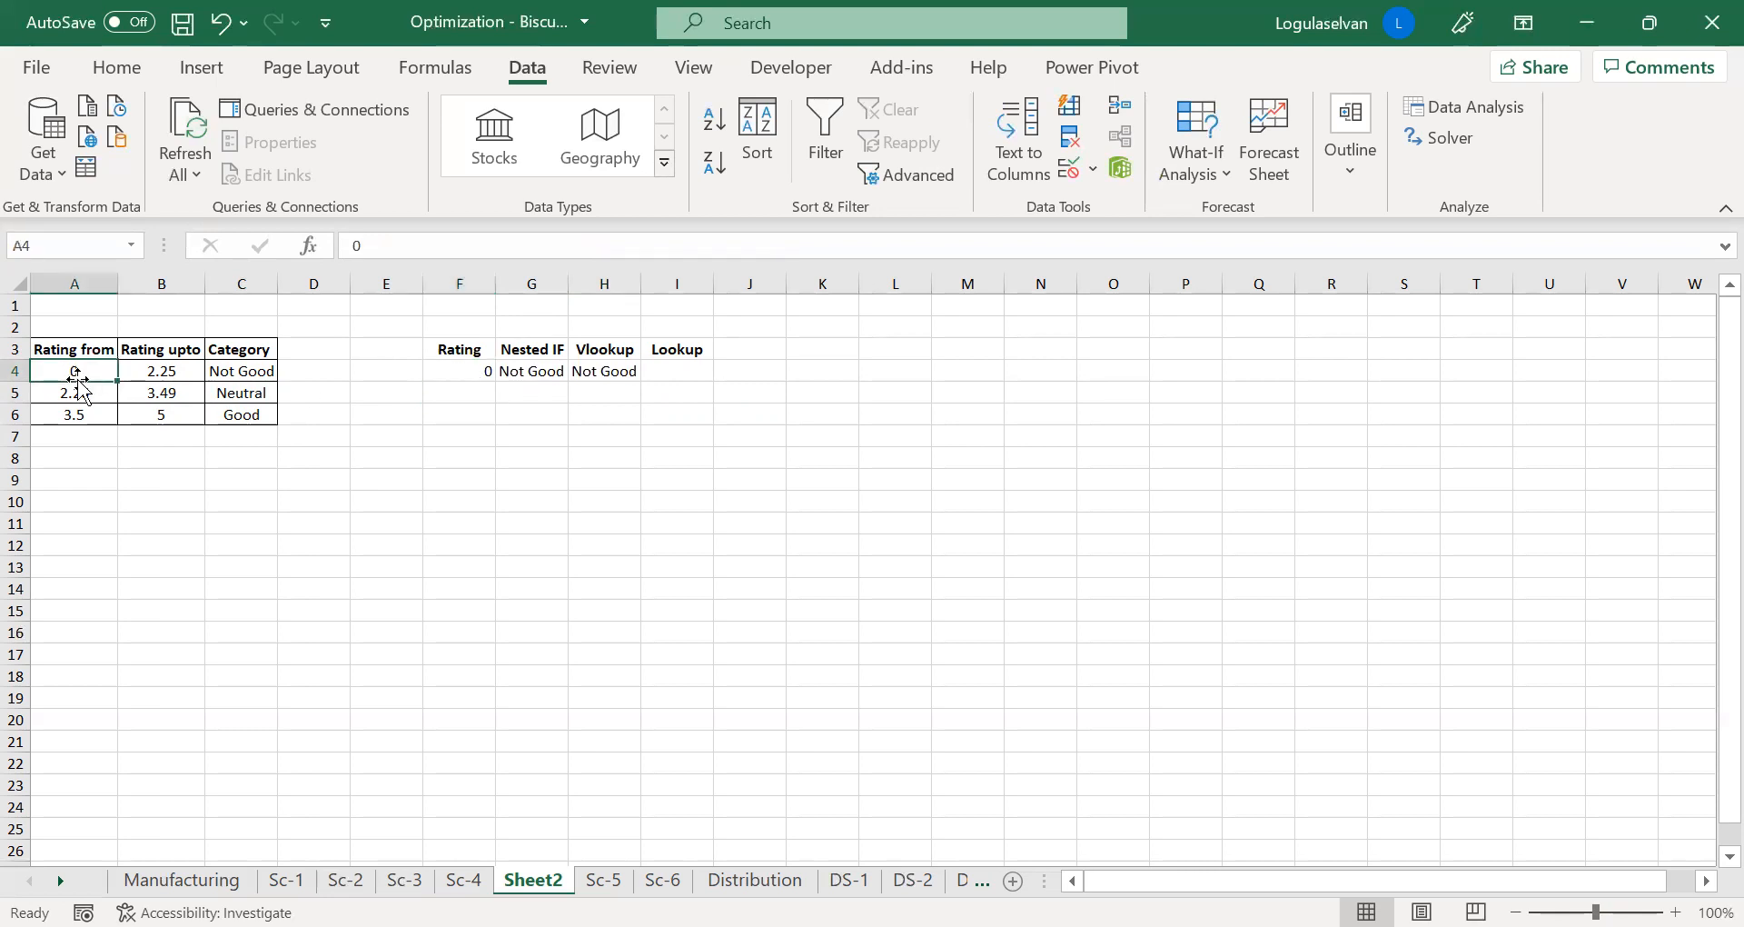
{"action": "left_click", "coordinate": [77, 394]}
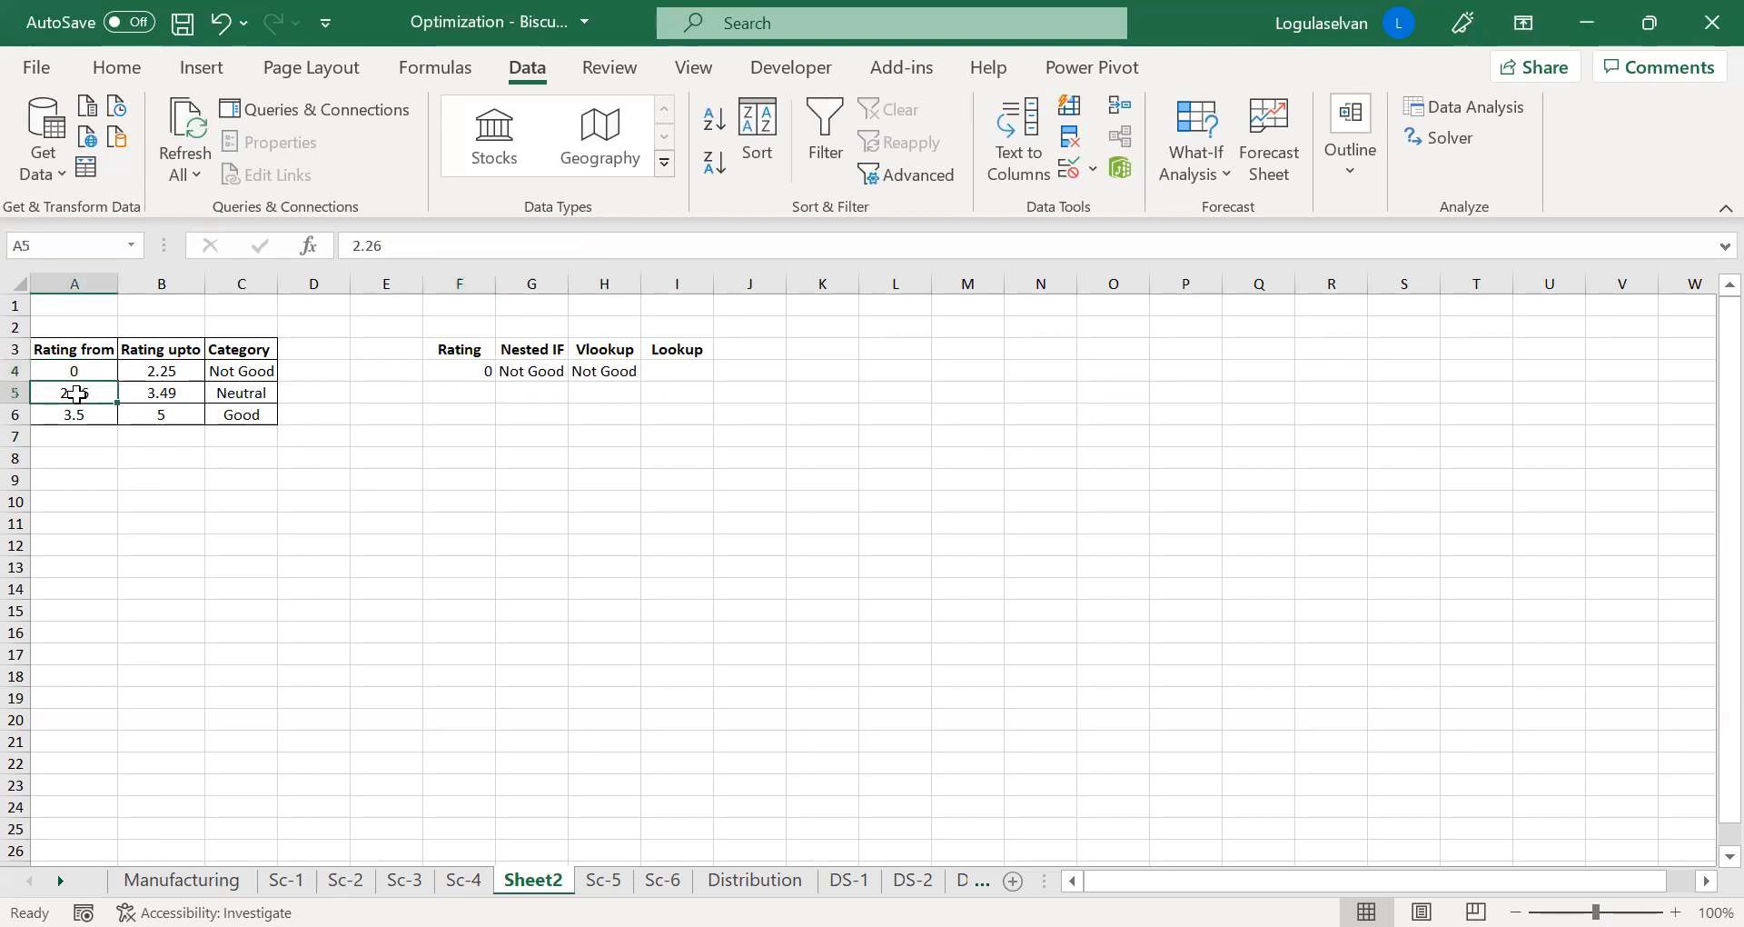
{"action": "left_click", "coordinate": [608, 373]}
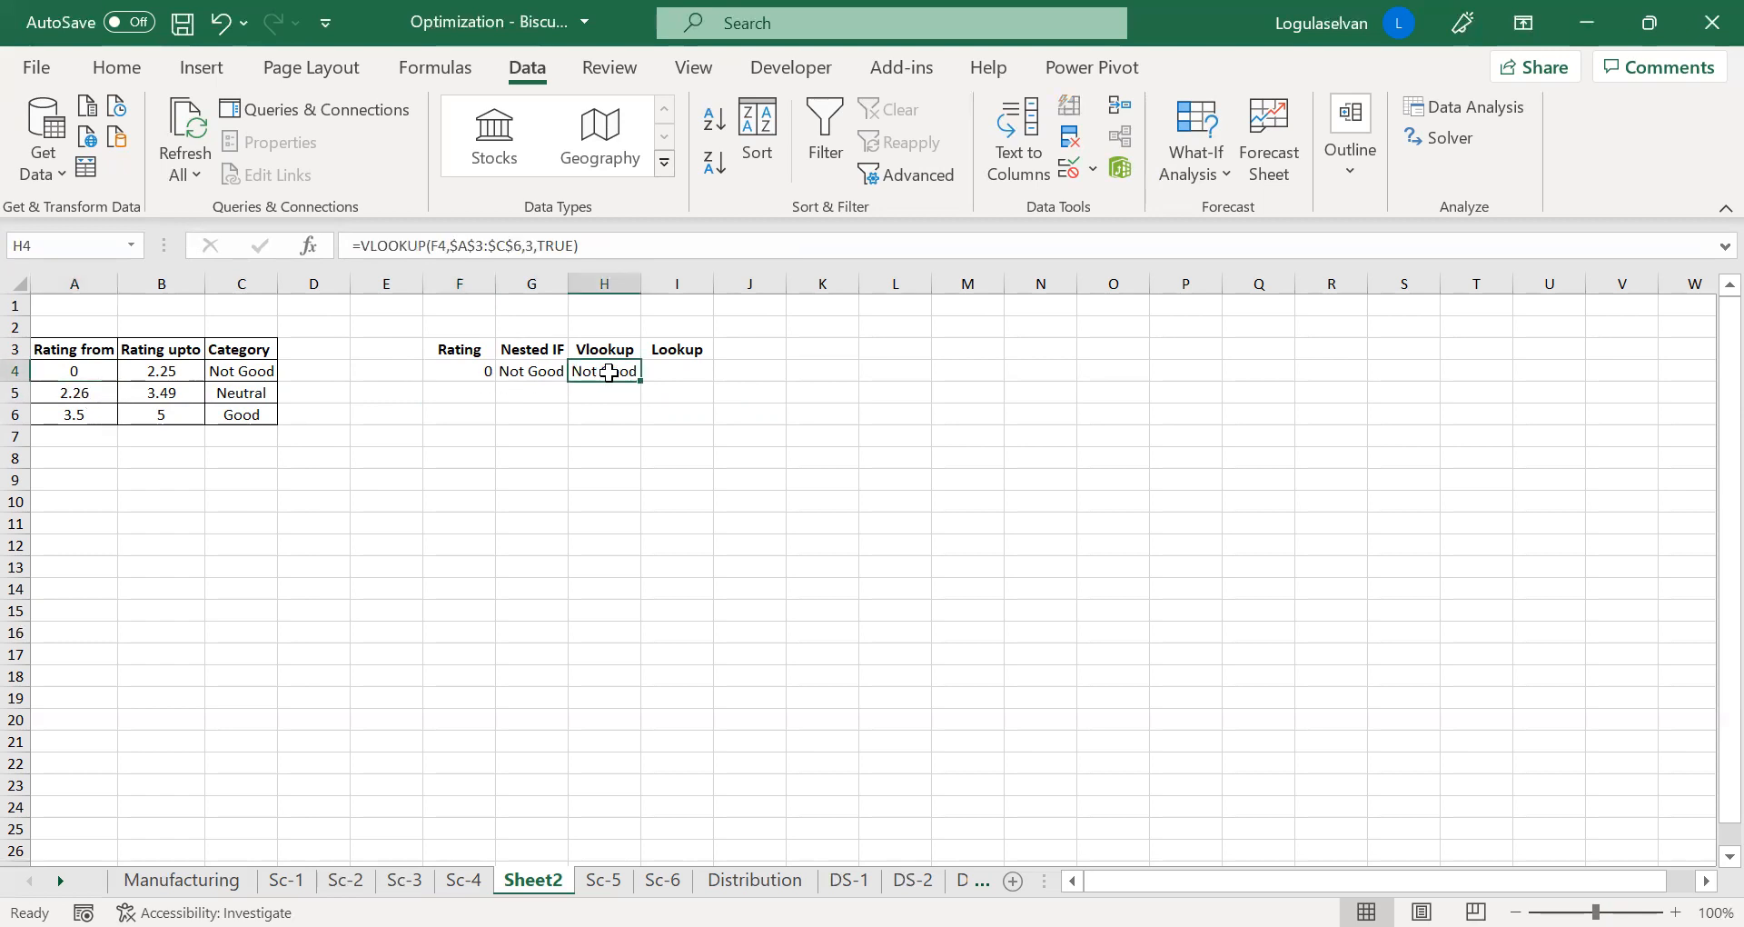
{"action": "left_click", "coordinate": [87, 393]}
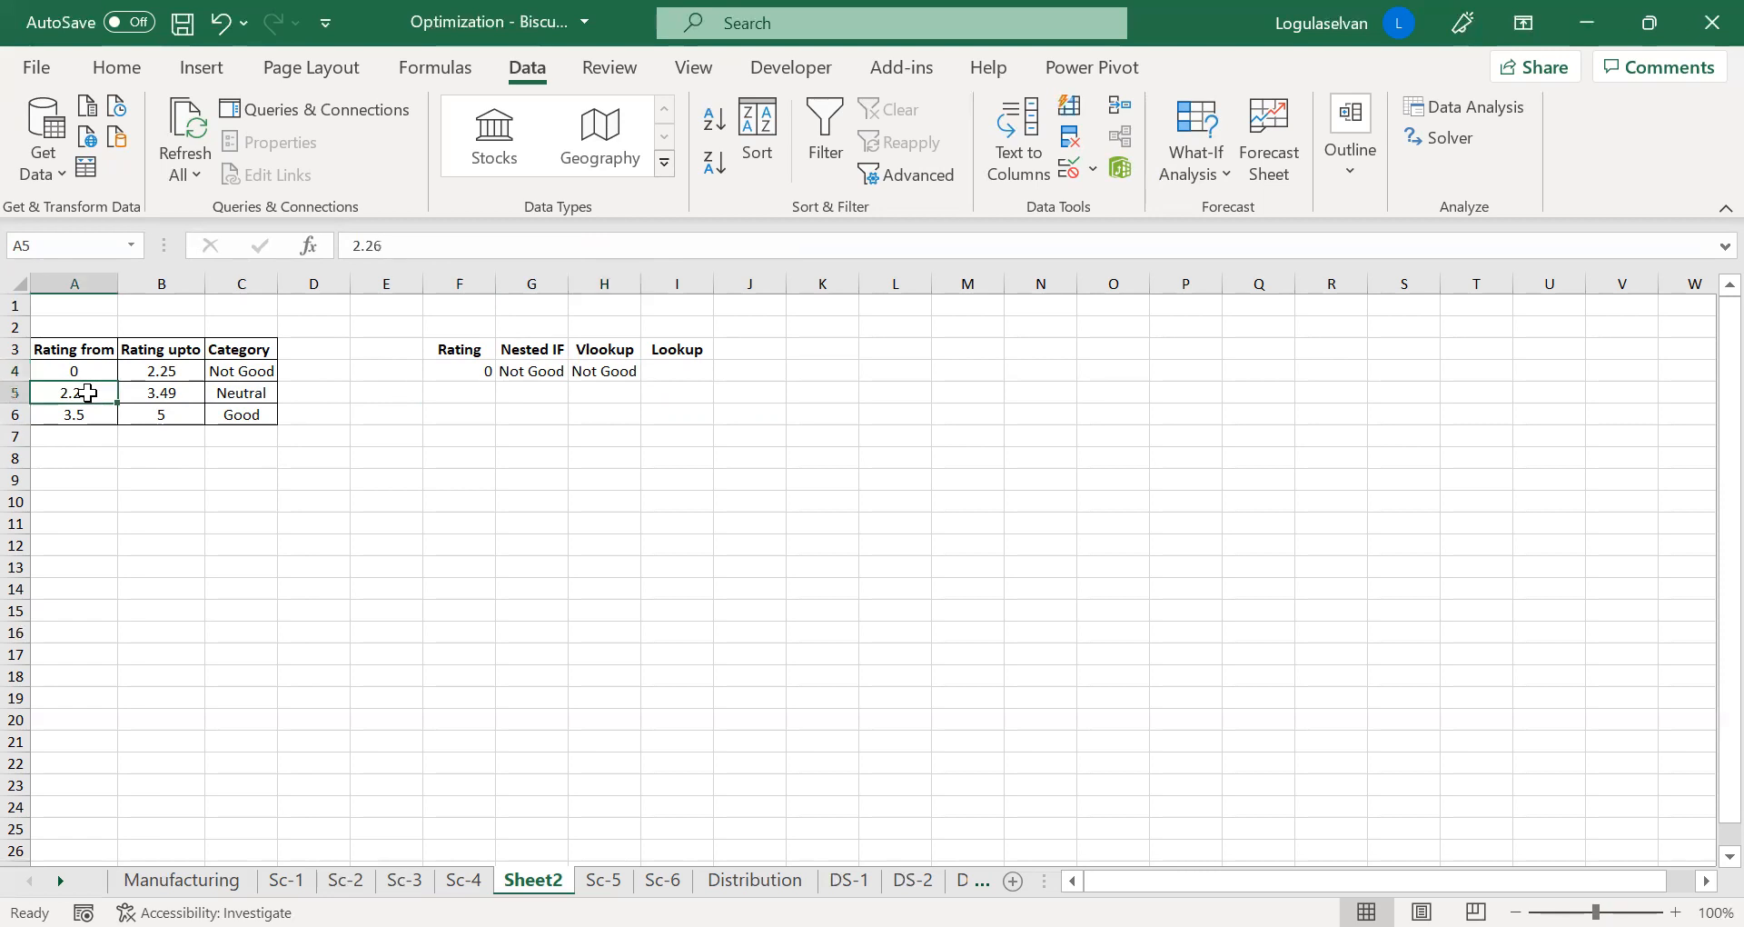
{"action": "left_click", "coordinate": [595, 372]}
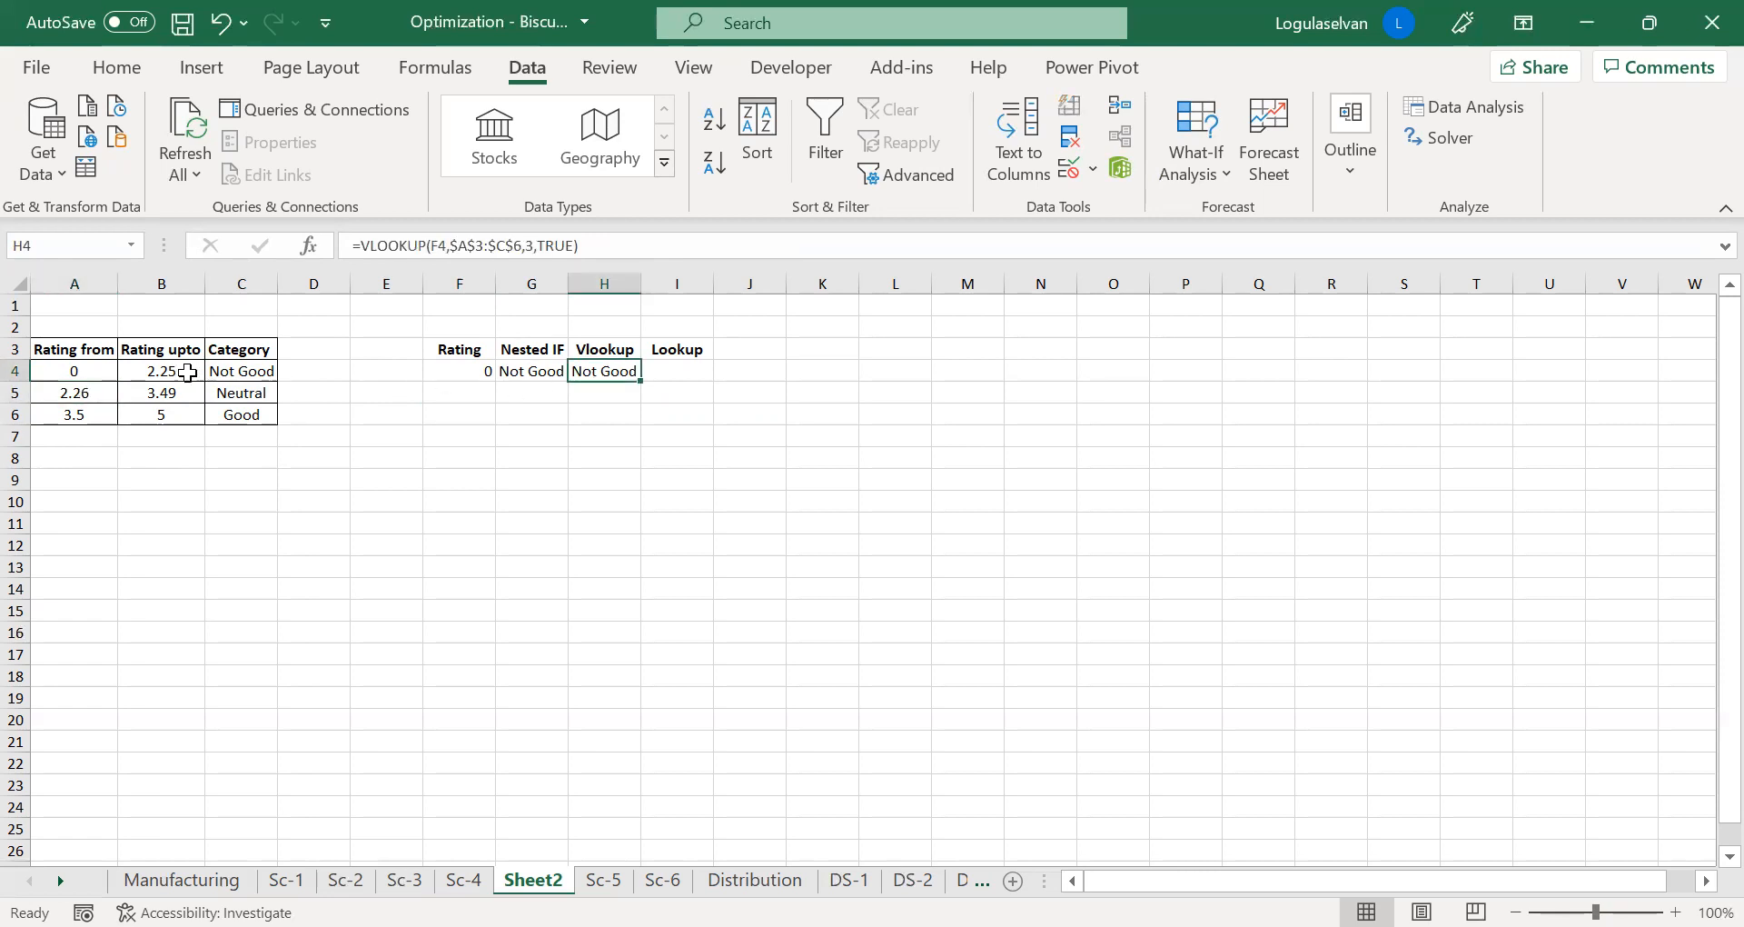
{"action": "left_click", "coordinate": [240, 369]}
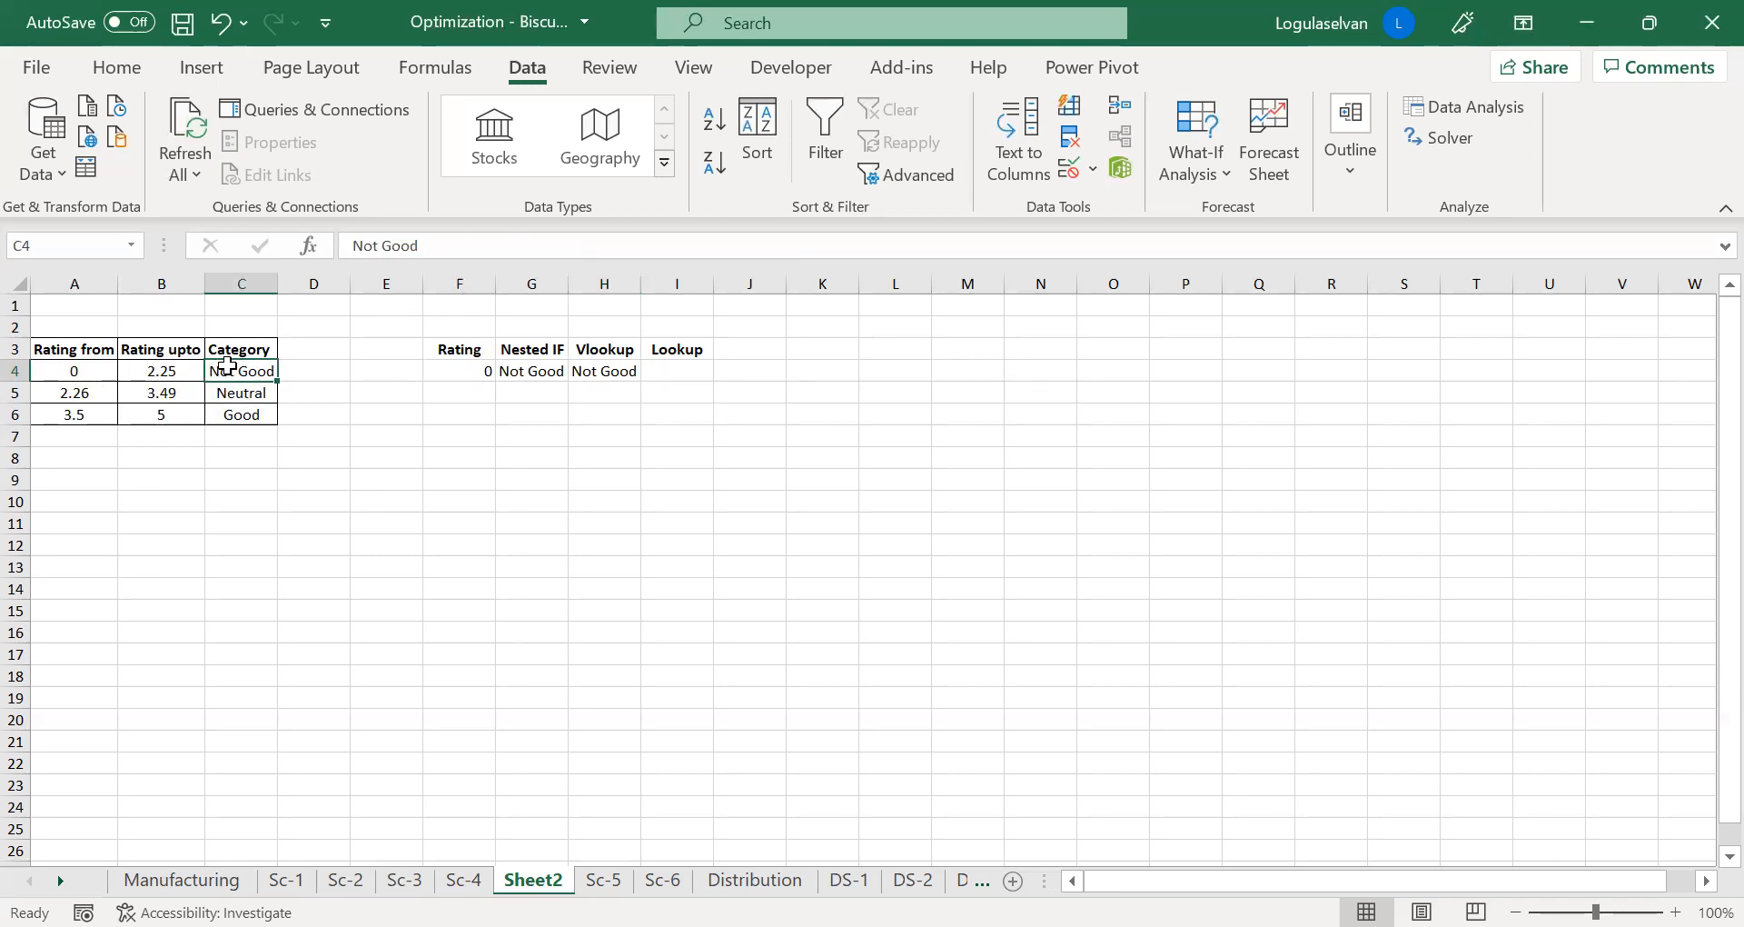
Test the VLOOKUP formula by entering the ratings 2.26 and 3.49 in cell F4
{"action": "left_click", "coordinate": [468, 370]}
{"action": "double_click", "coordinate": [472, 370]}
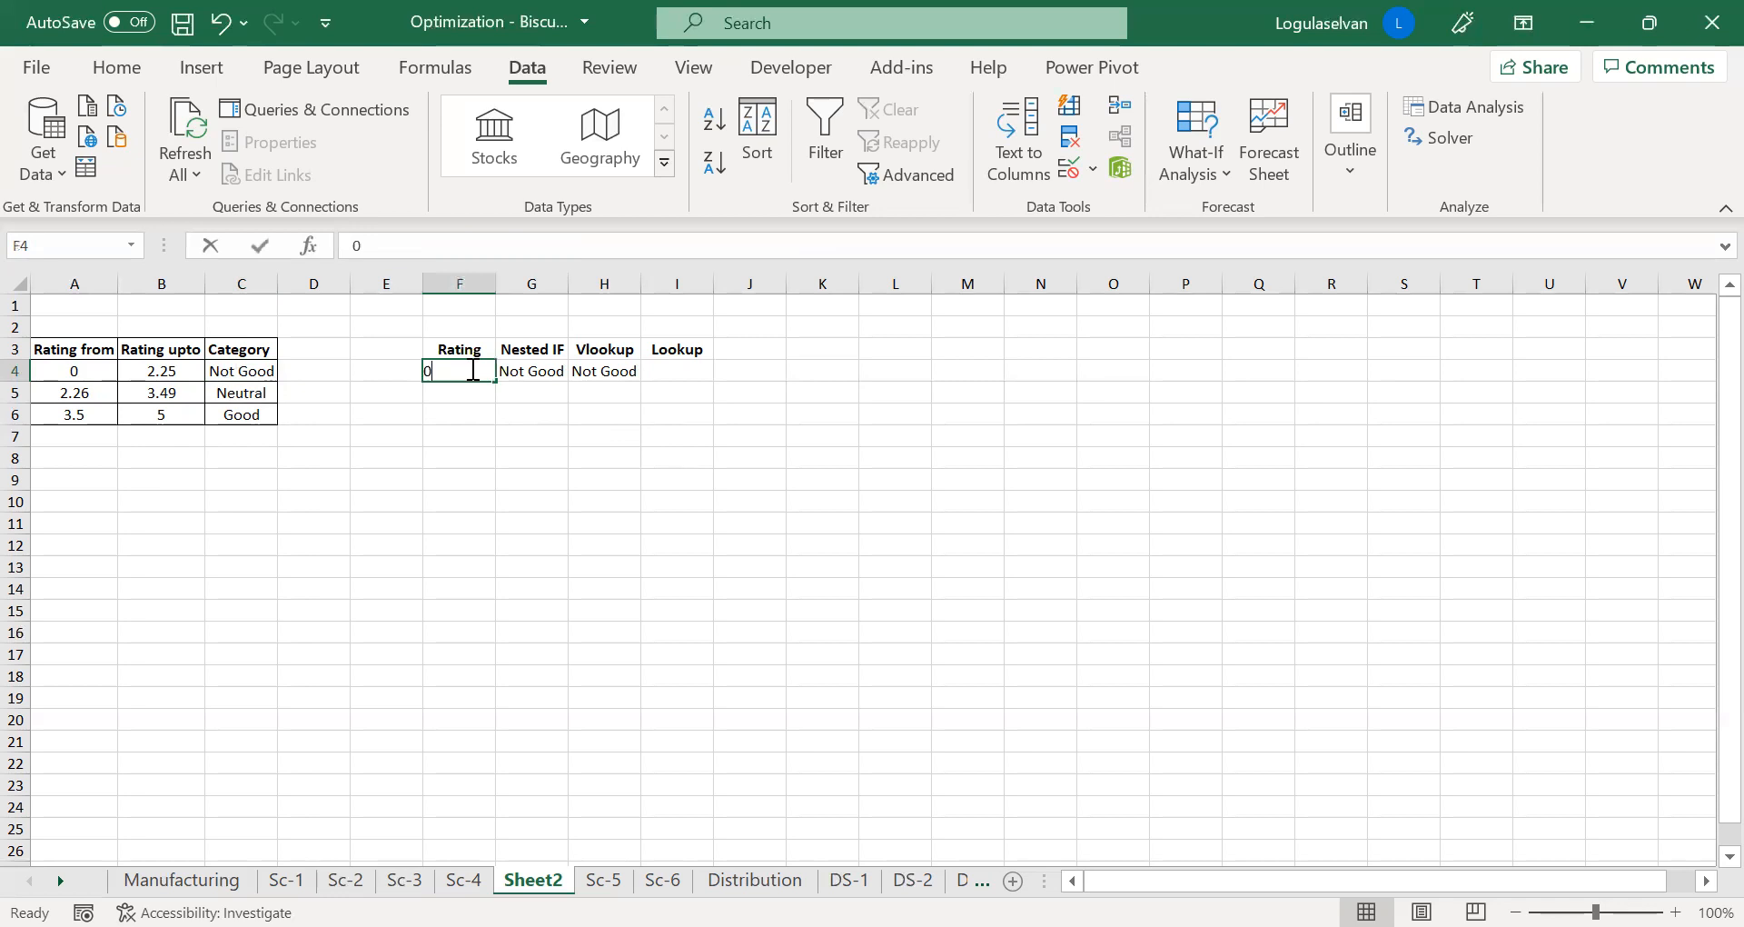
{"action": "key", "text": "BackSpace"}
{"action": "type", "text": "2.26"}
{"action": "key", "text": "Return"}
{"action": "left_click", "coordinate": [472, 368]}
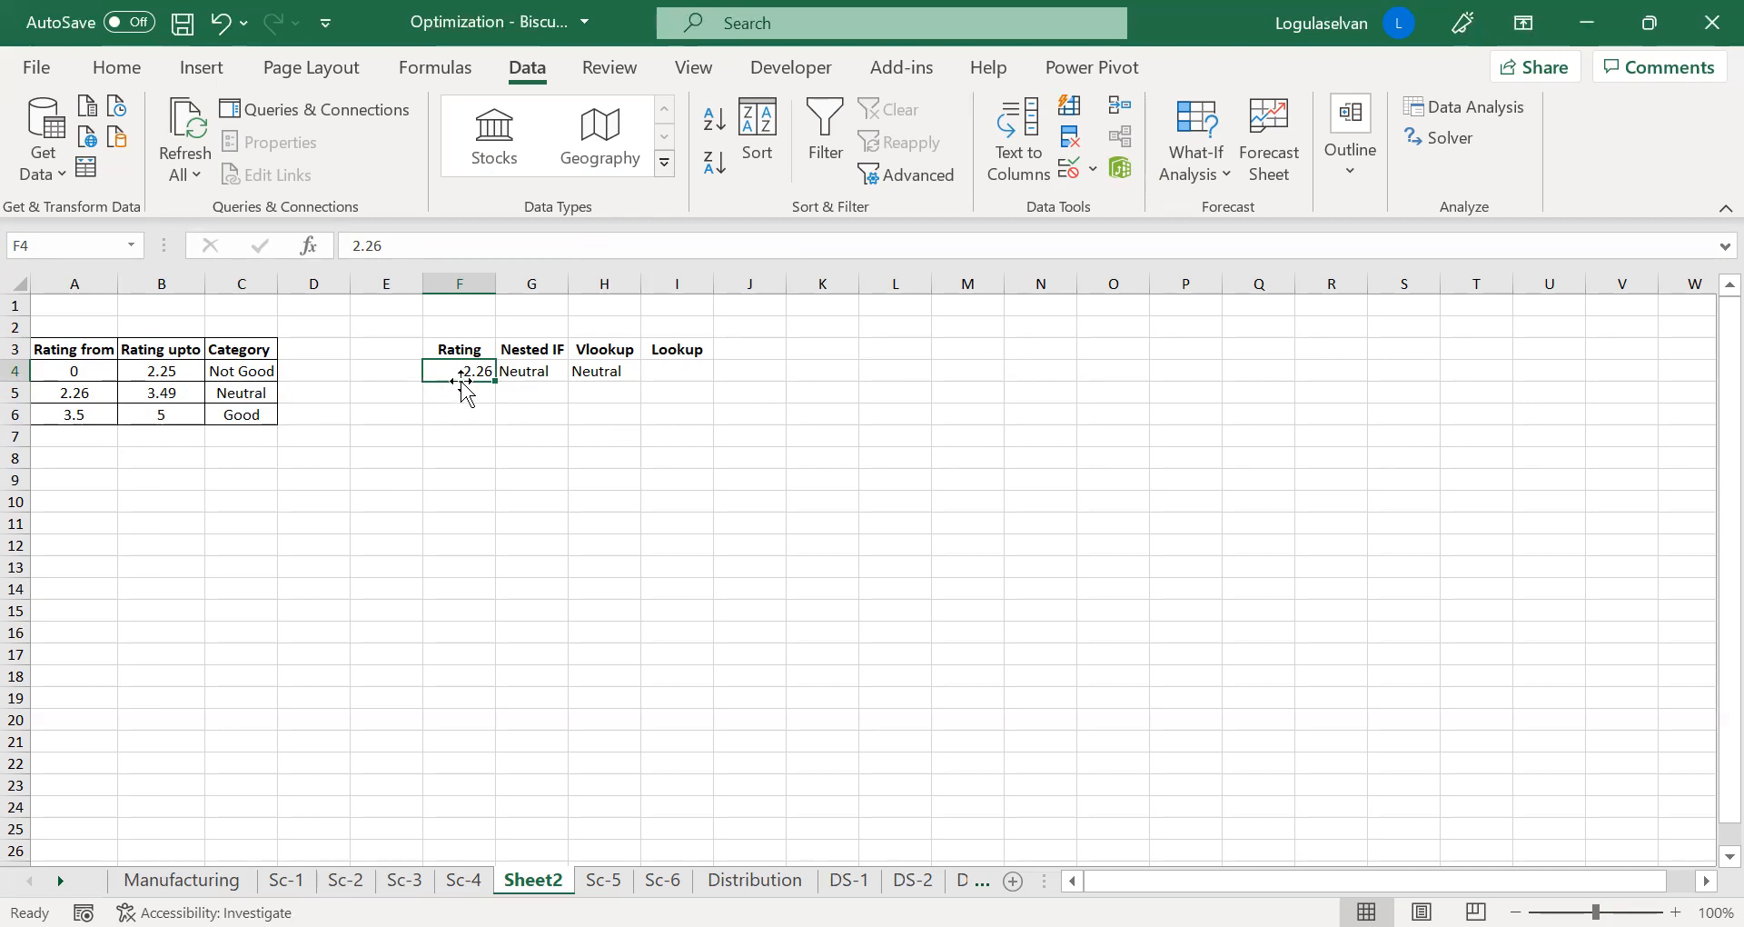
{"action": "left_click", "coordinate": [615, 374]}
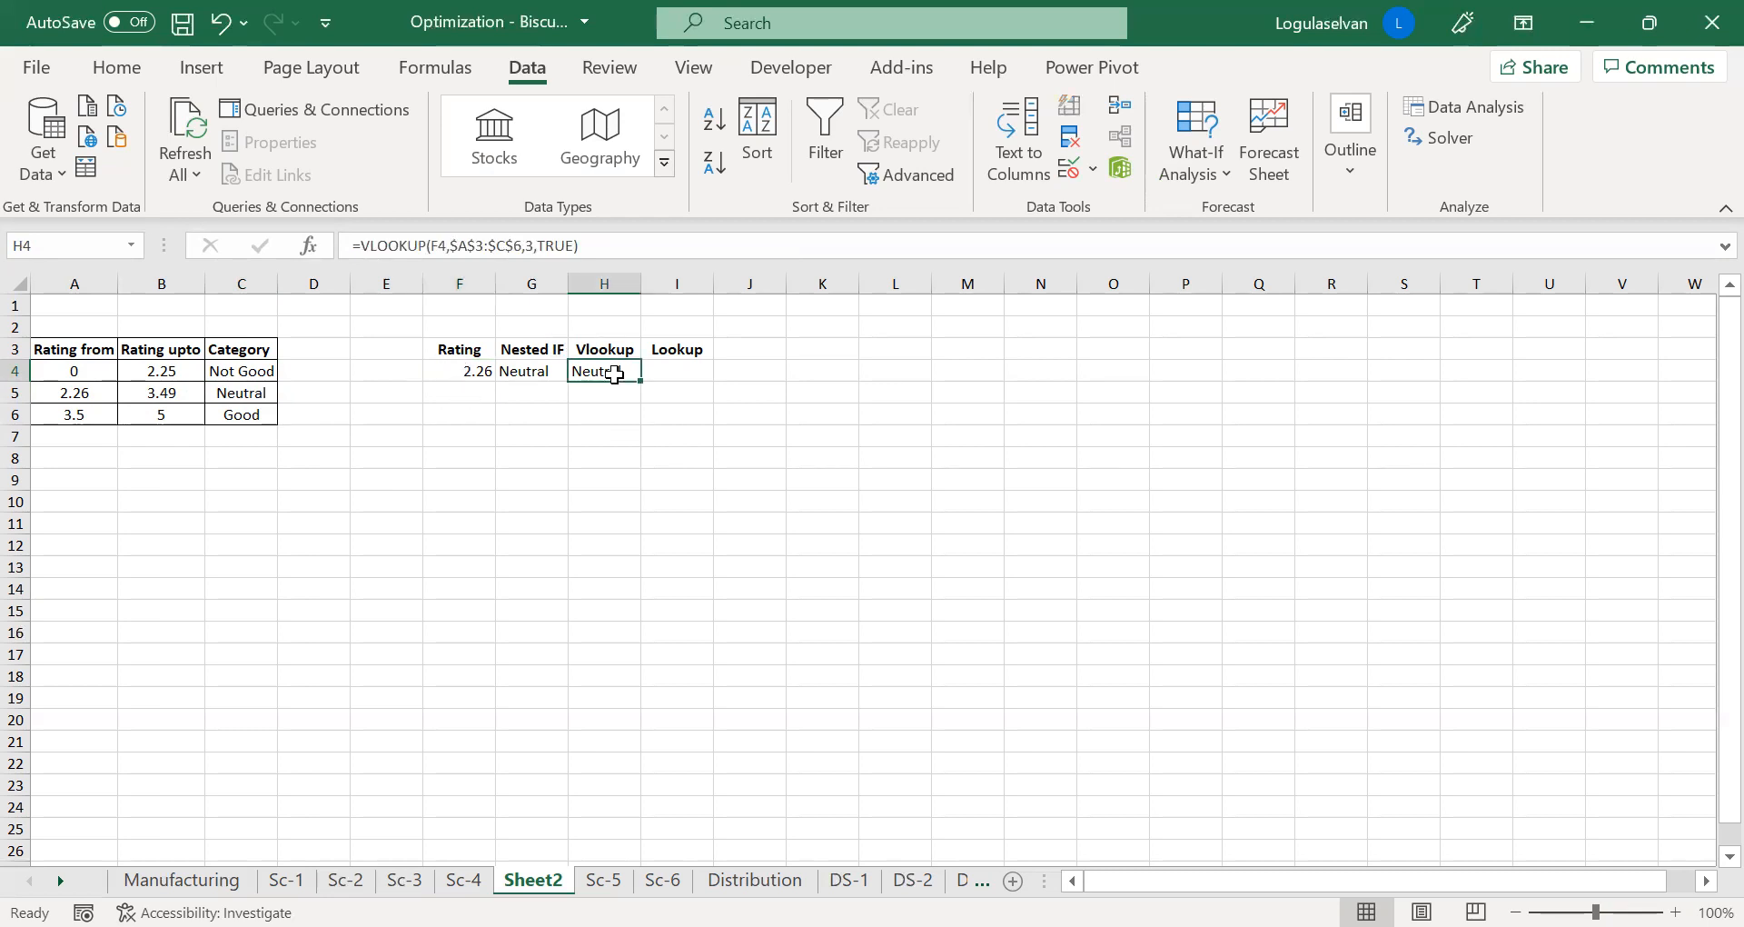
{"action": "left_click", "coordinate": [474, 365]}
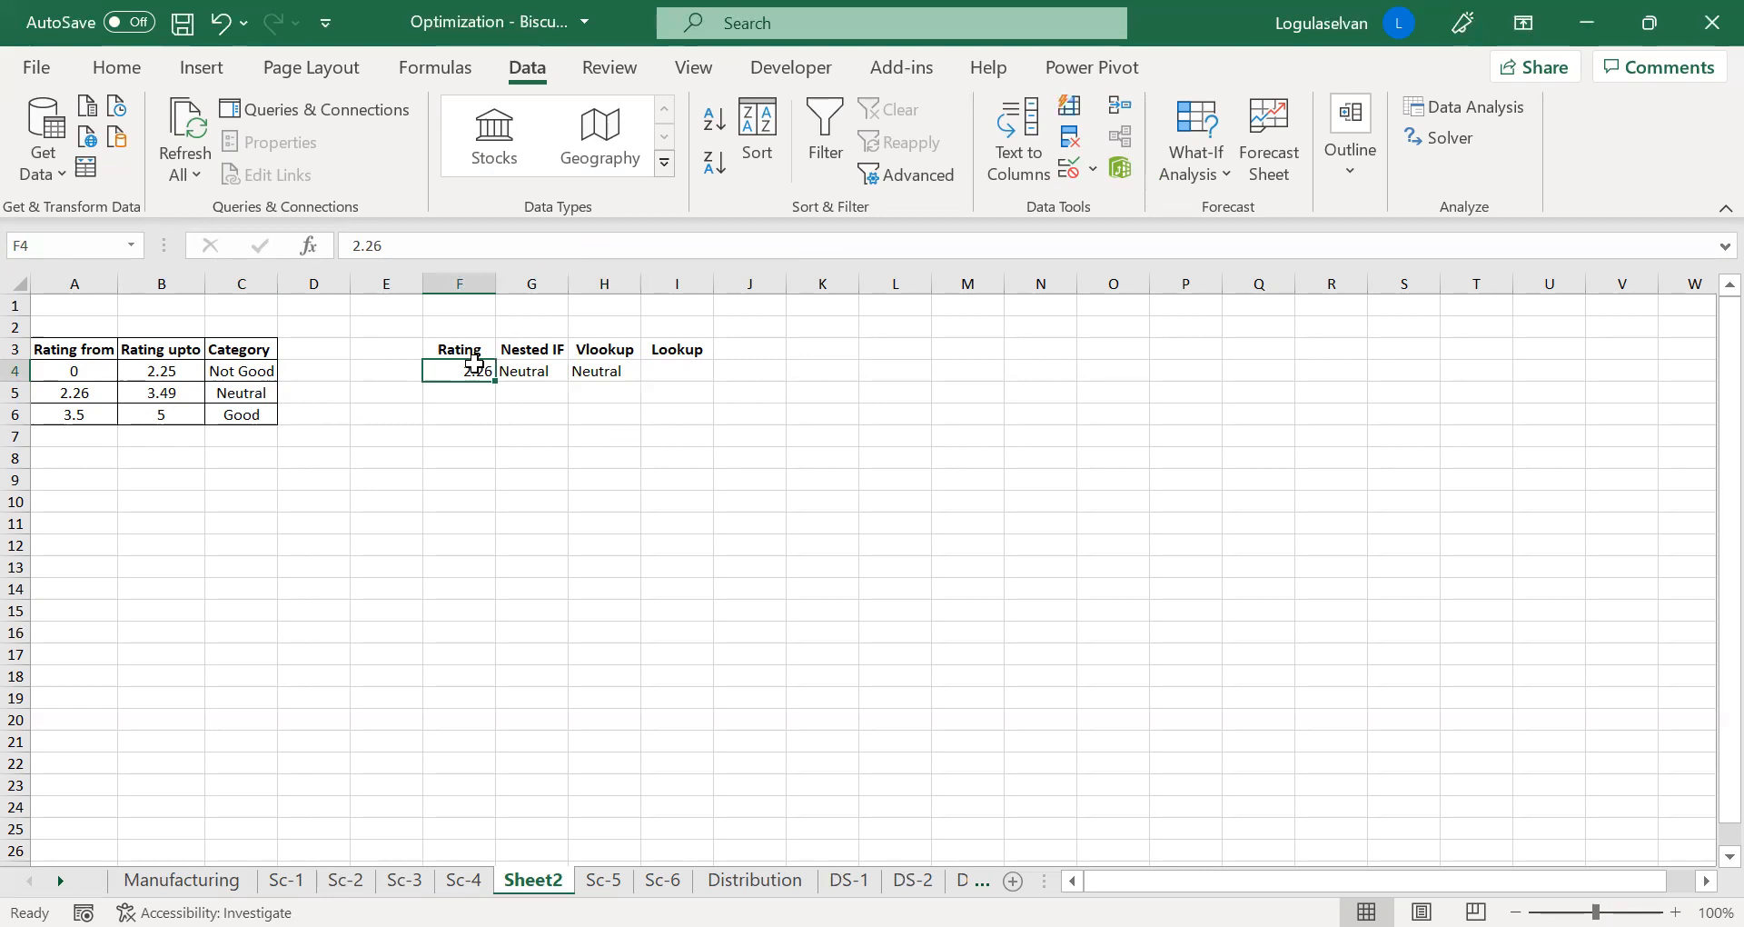
{"action": "type", "text": "3.49"}
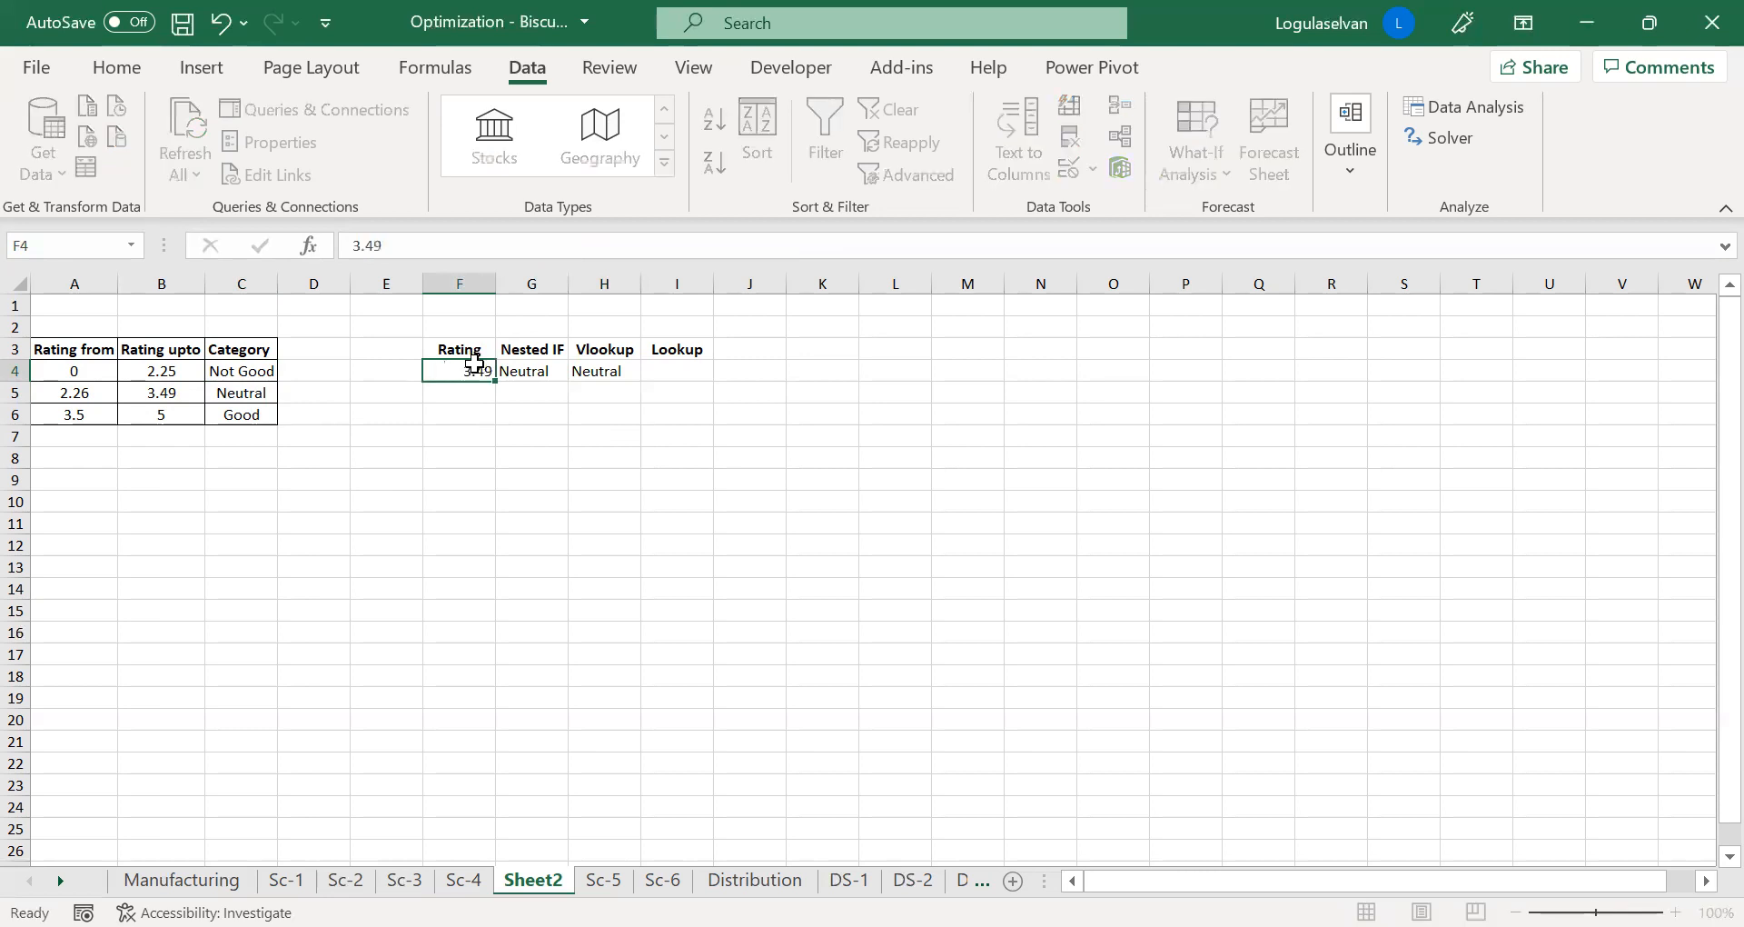
{"action": "key", "text": "Return"}
Change the rating in F4 to 3.5 and check the VLOOKUP category in H4
{"action": "left_click", "coordinate": [475, 365]}
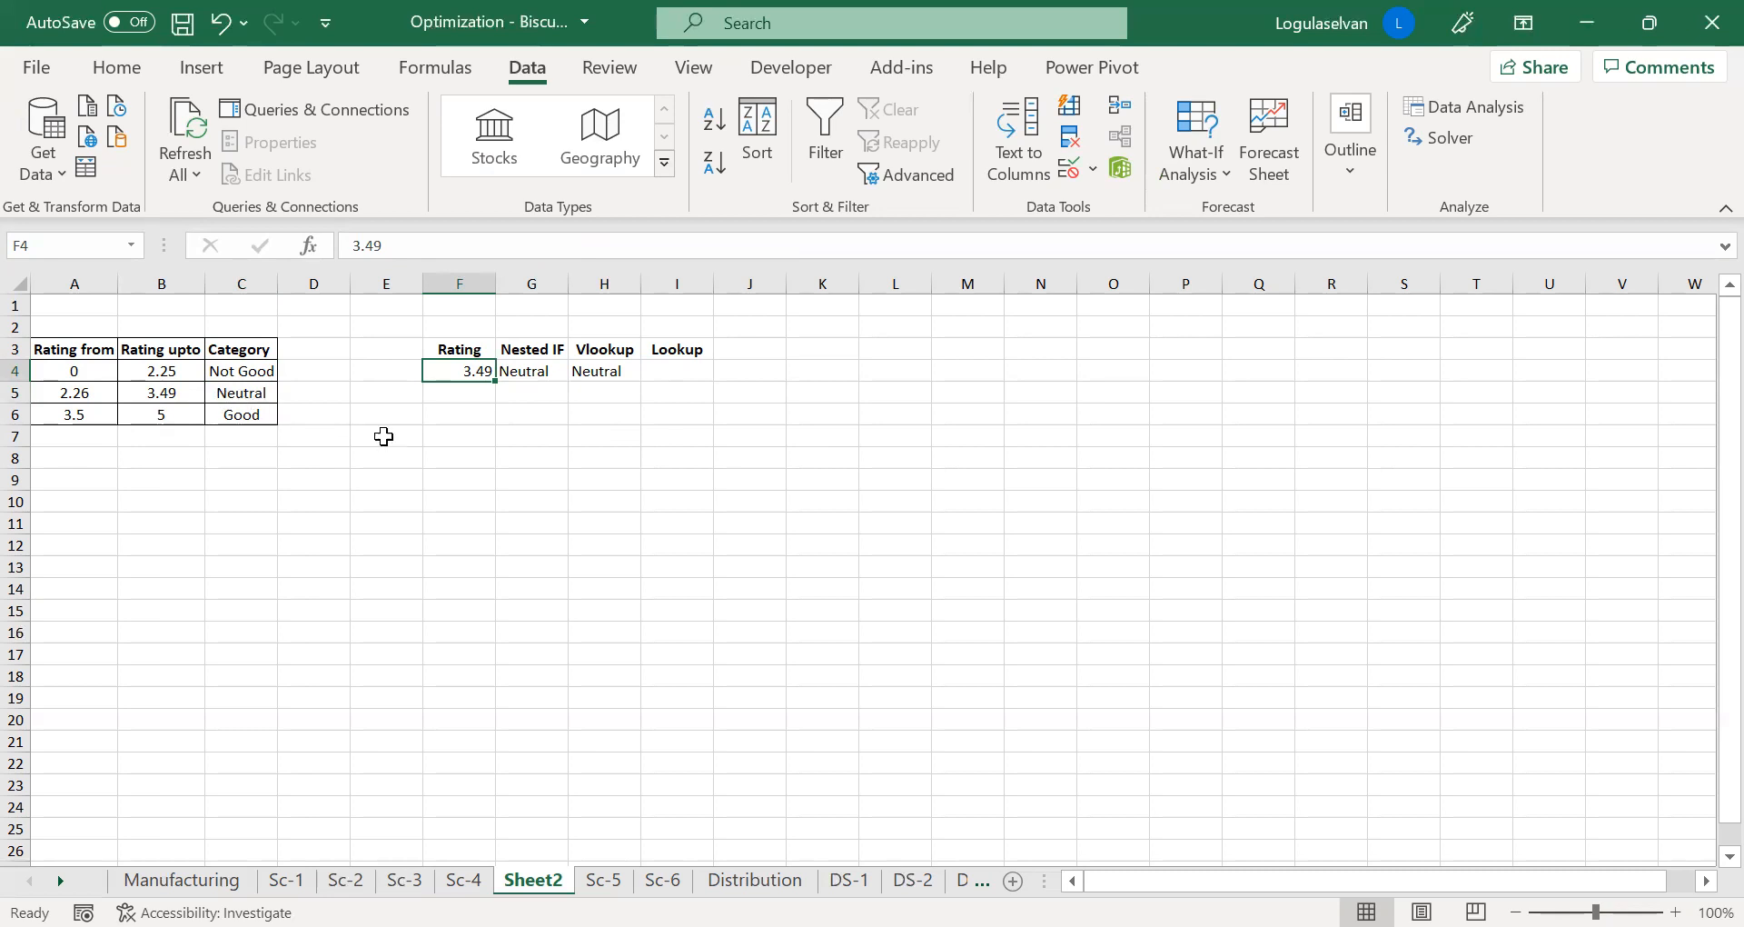
{"action": "type", "text": "3.5"}
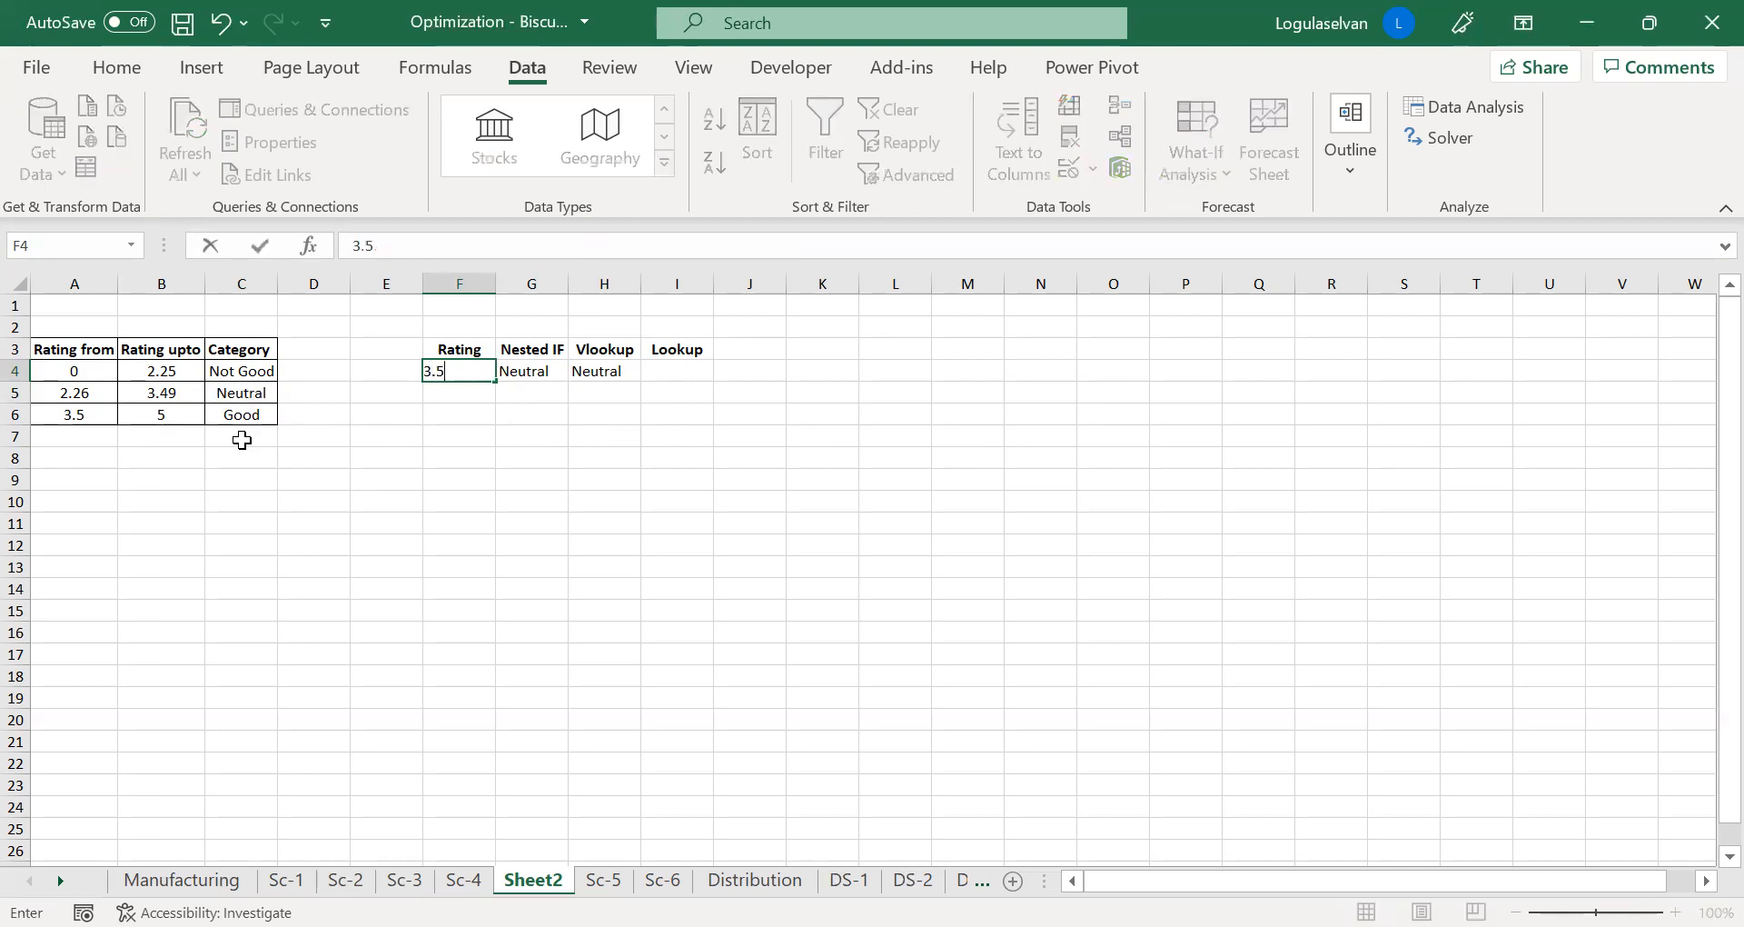
{"action": "key", "text": "Return"}
{"action": "key", "text": "Up"}
{"action": "key", "text": "Right"}
{"action": "key", "text": "Right"}
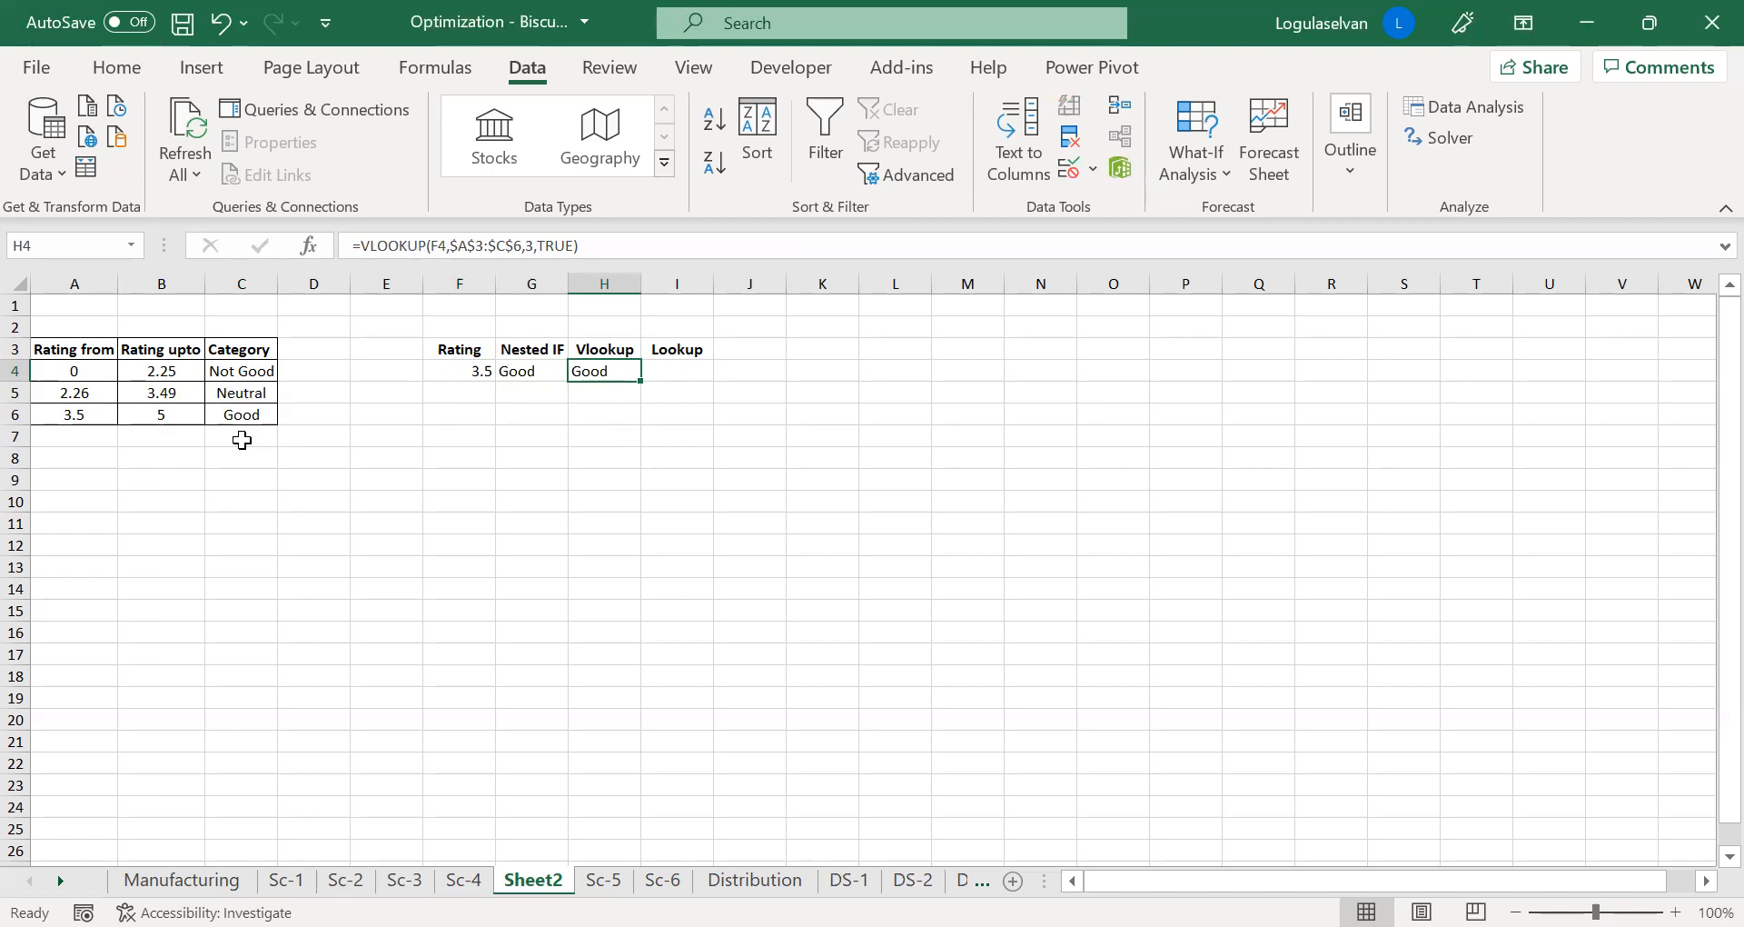
Review row 4 of the results, comparing the rating in F4 with the nested IF in G4 and the VLOOKUP in H4
{"action": "key", "text": "Right"}
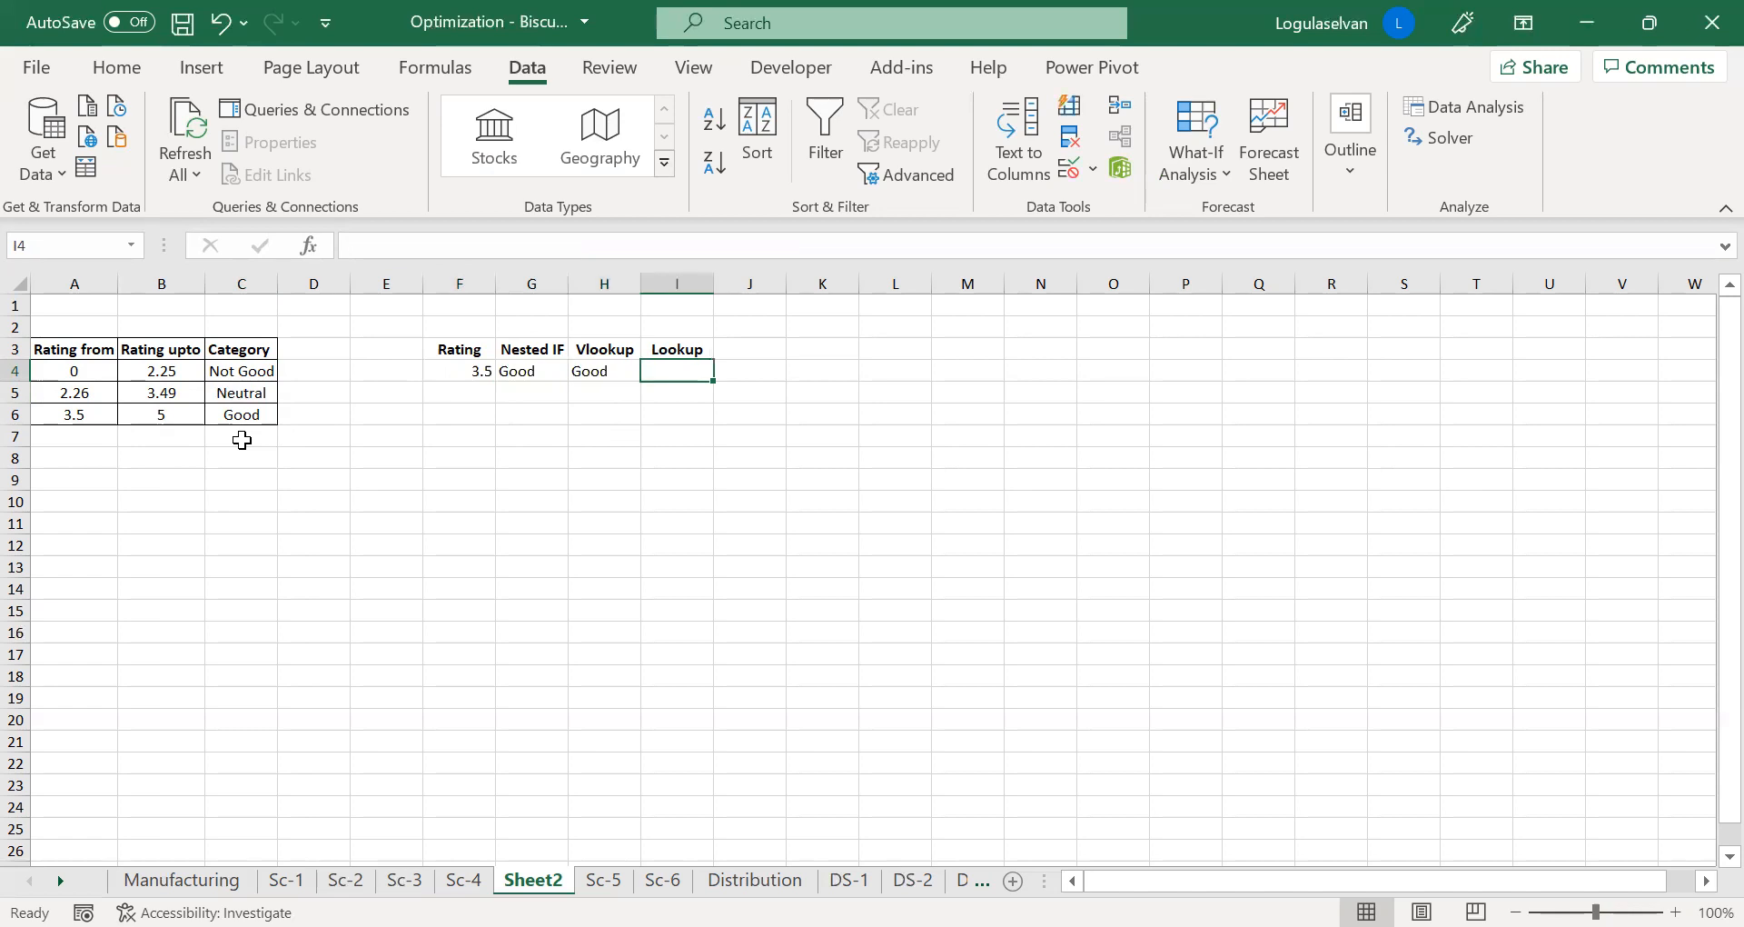
{"action": "key", "text": "Left"}
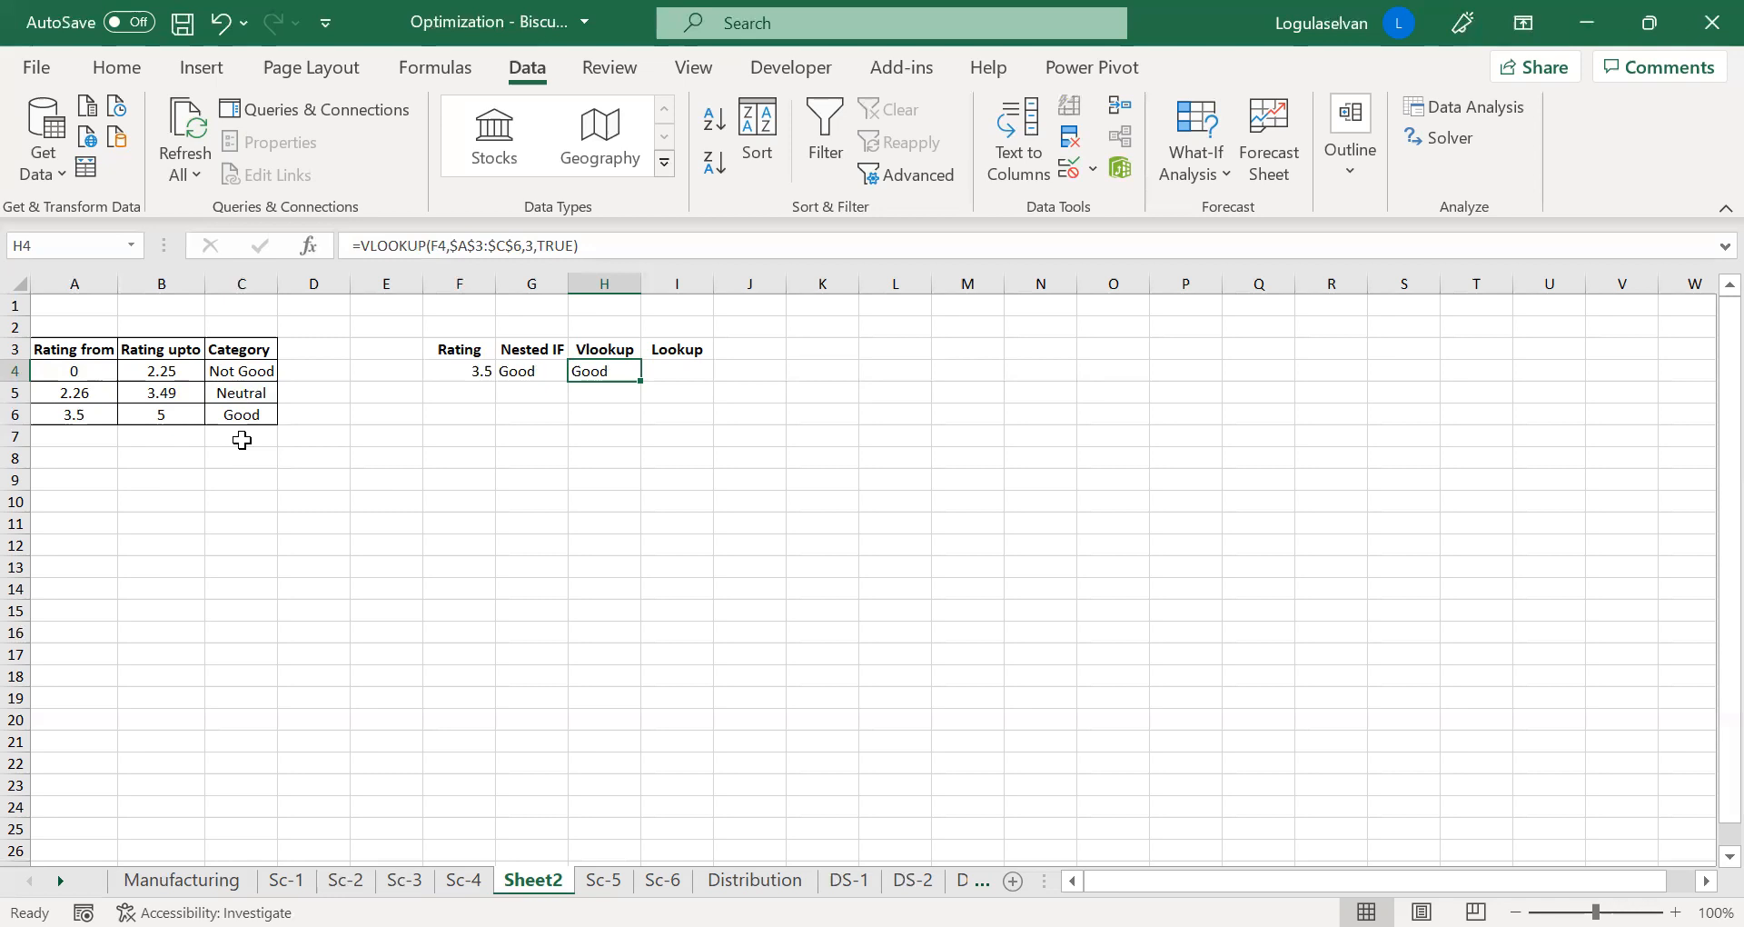
{"action": "key", "text": "Left"}
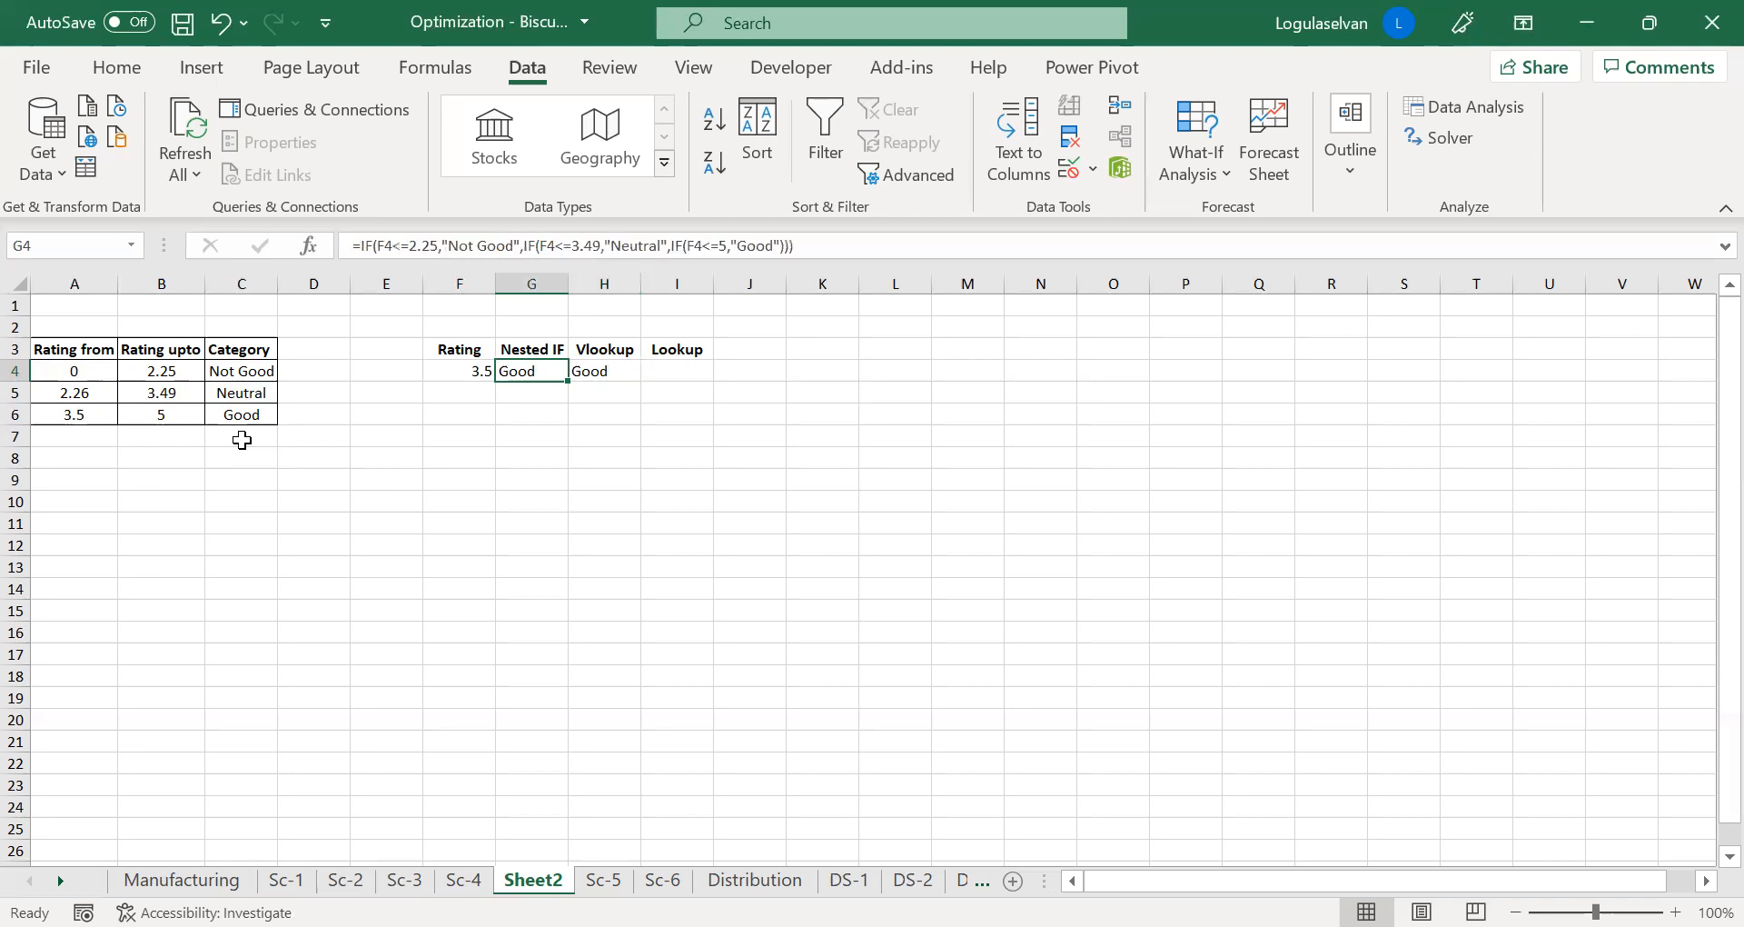
{"action": "key", "text": "Left"}
{"action": "key", "text": "Left"}
{"action": "key", "text": "Left"}
{"action": "key", "text": "Left"}
{"action": "key", "text": "Left"}
{"action": "key", "text": "Right"}
{"action": "key", "text": "Right"}
{"action": "key", "text": "Right"}
{"action": "key", "text": "Right"}
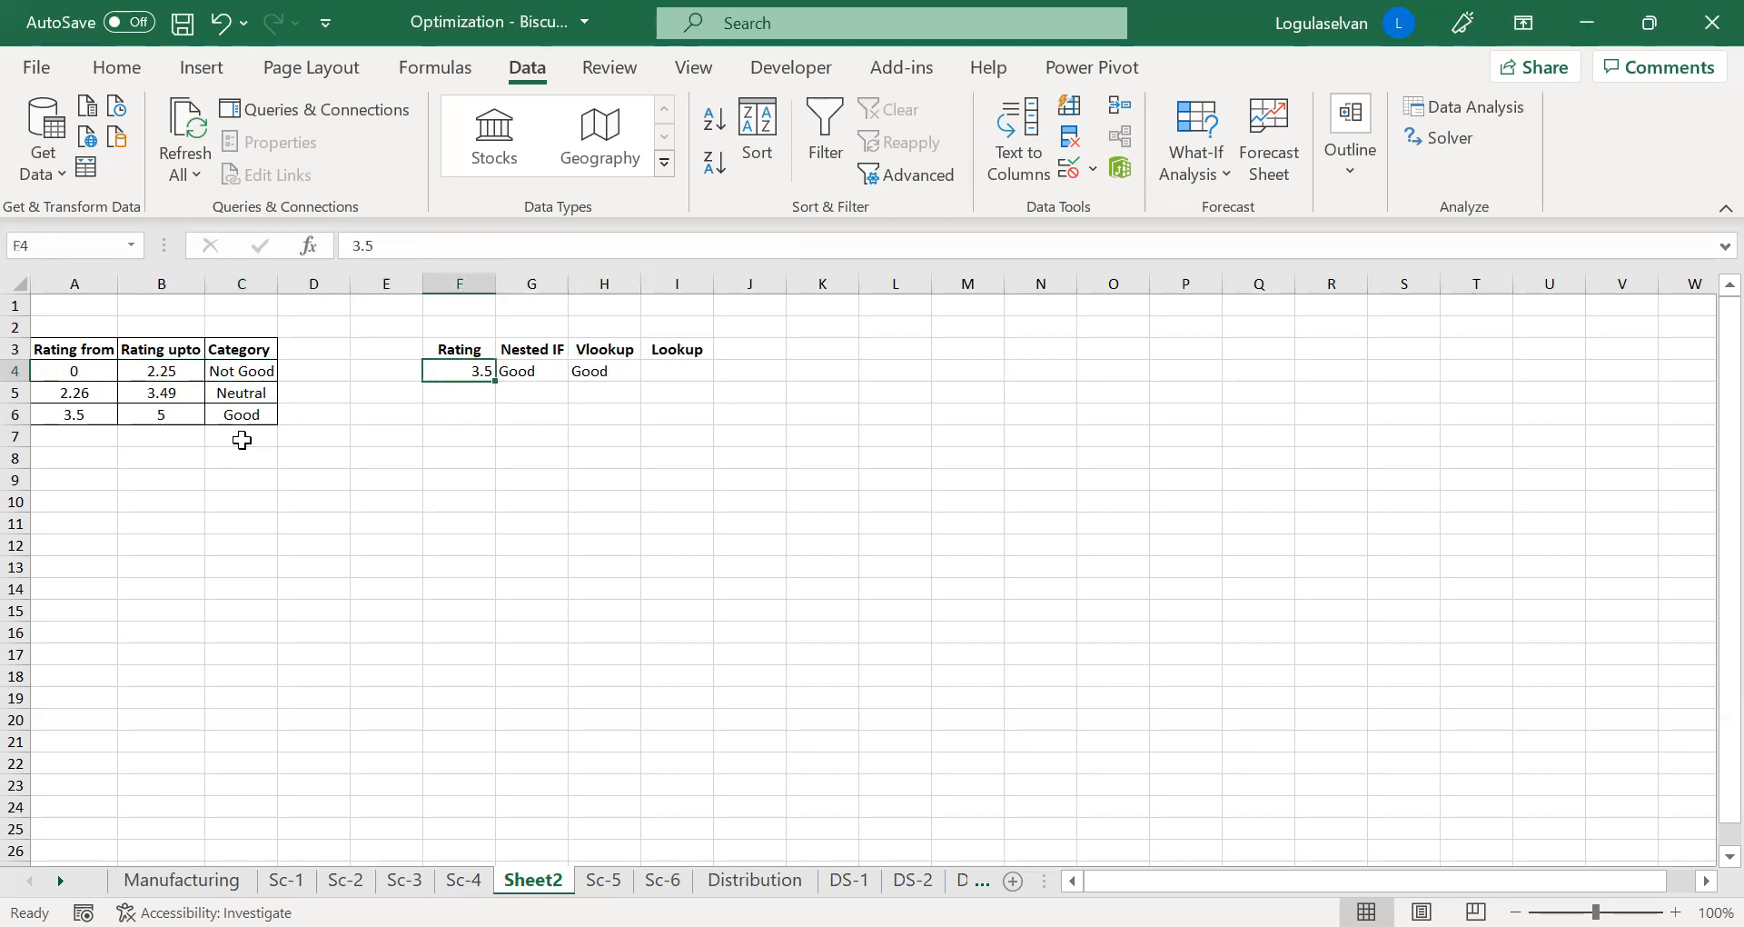
{"action": "key", "text": "Right"}
{"action": "key", "text": "Right"}
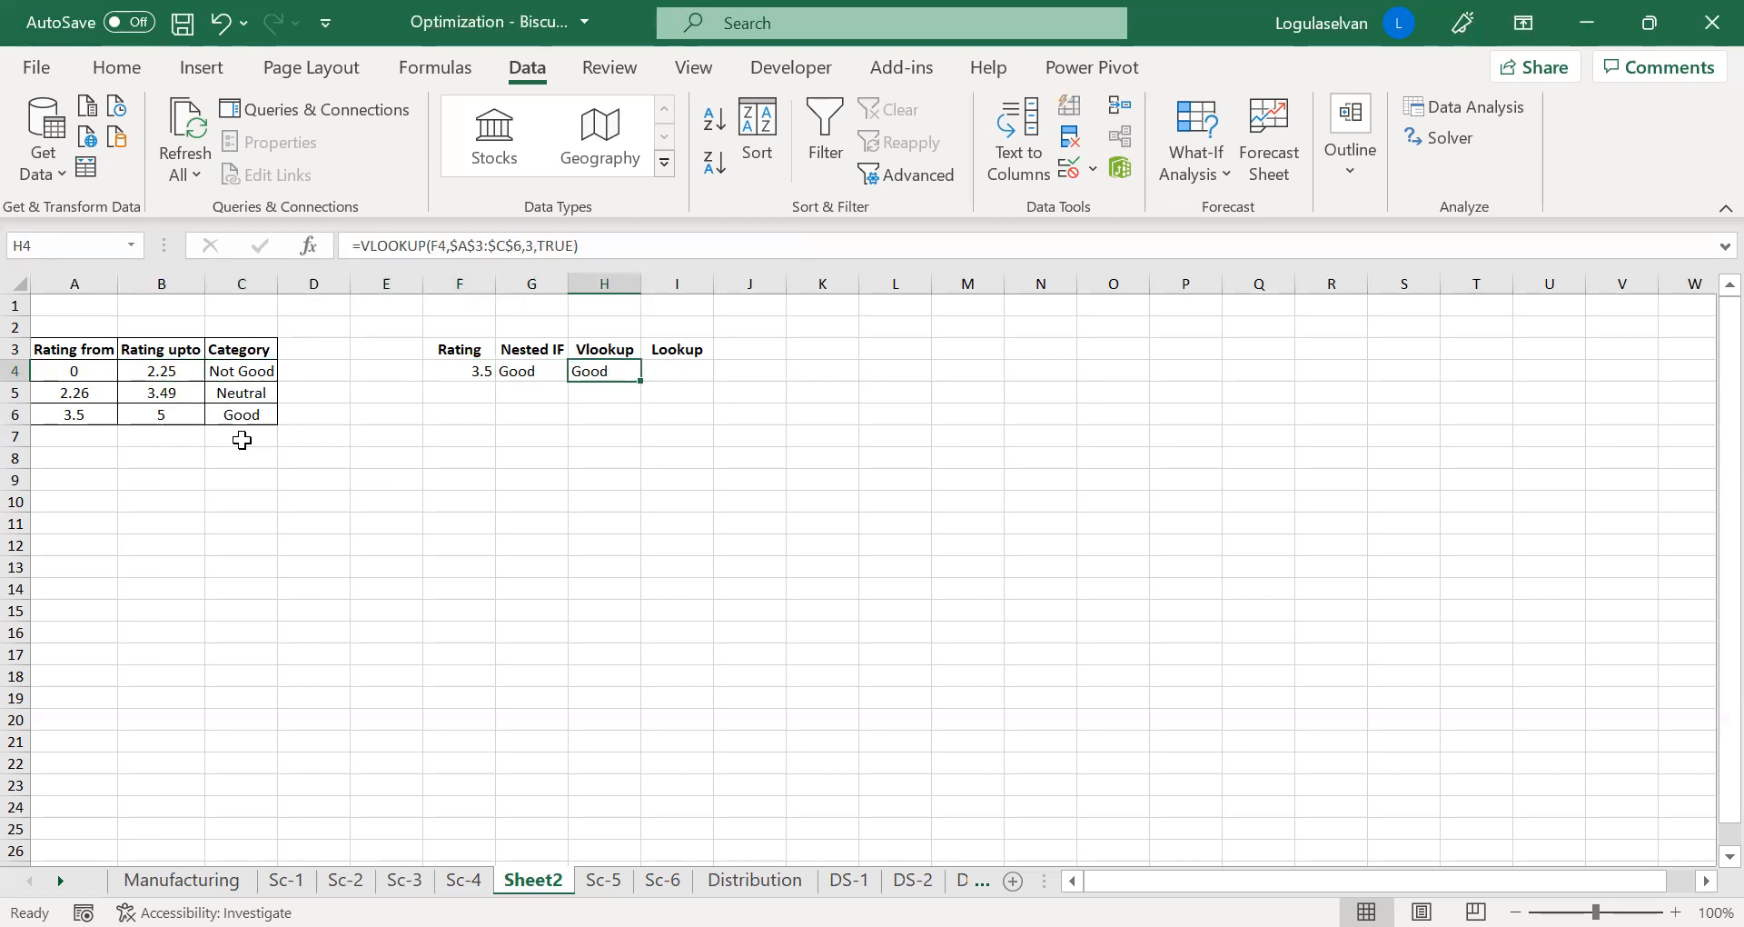
Begin a LOOKUP formula in cell I4 with the rating in F4 as the lookup value
{"action": "key", "text": "Right"}
{"action": "key", "text": "Left"}
{"action": "key", "text": "Left"}
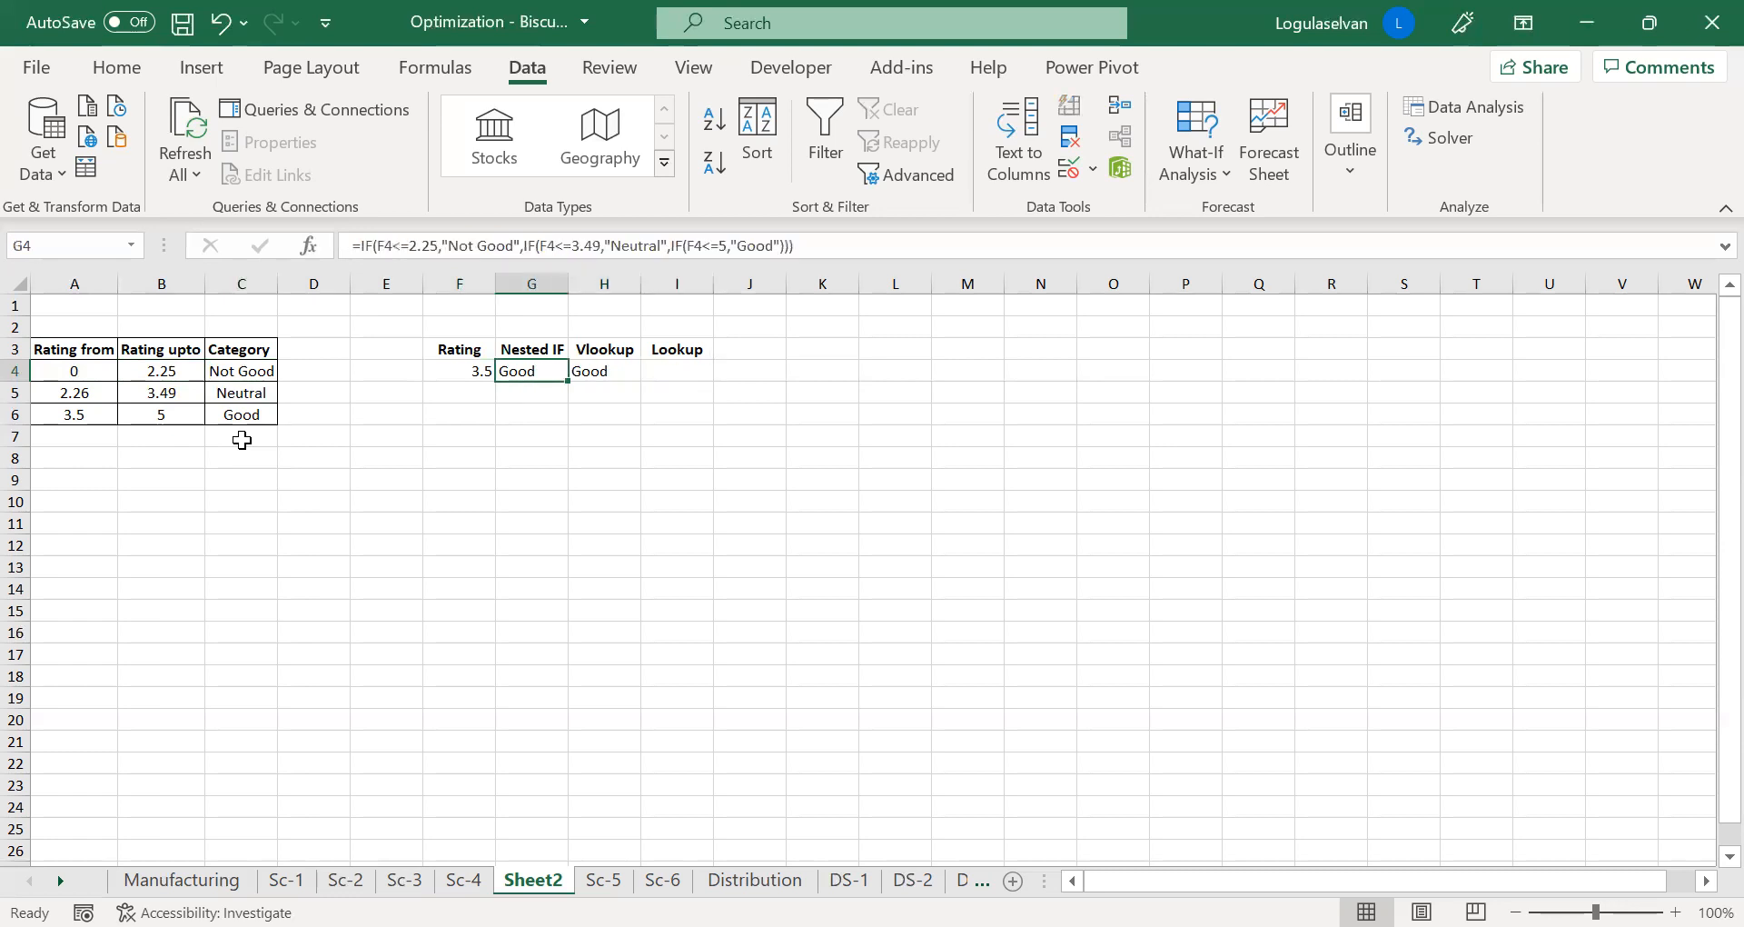
{"action": "key", "text": "Right"}
{"action": "key", "text": "Right"}
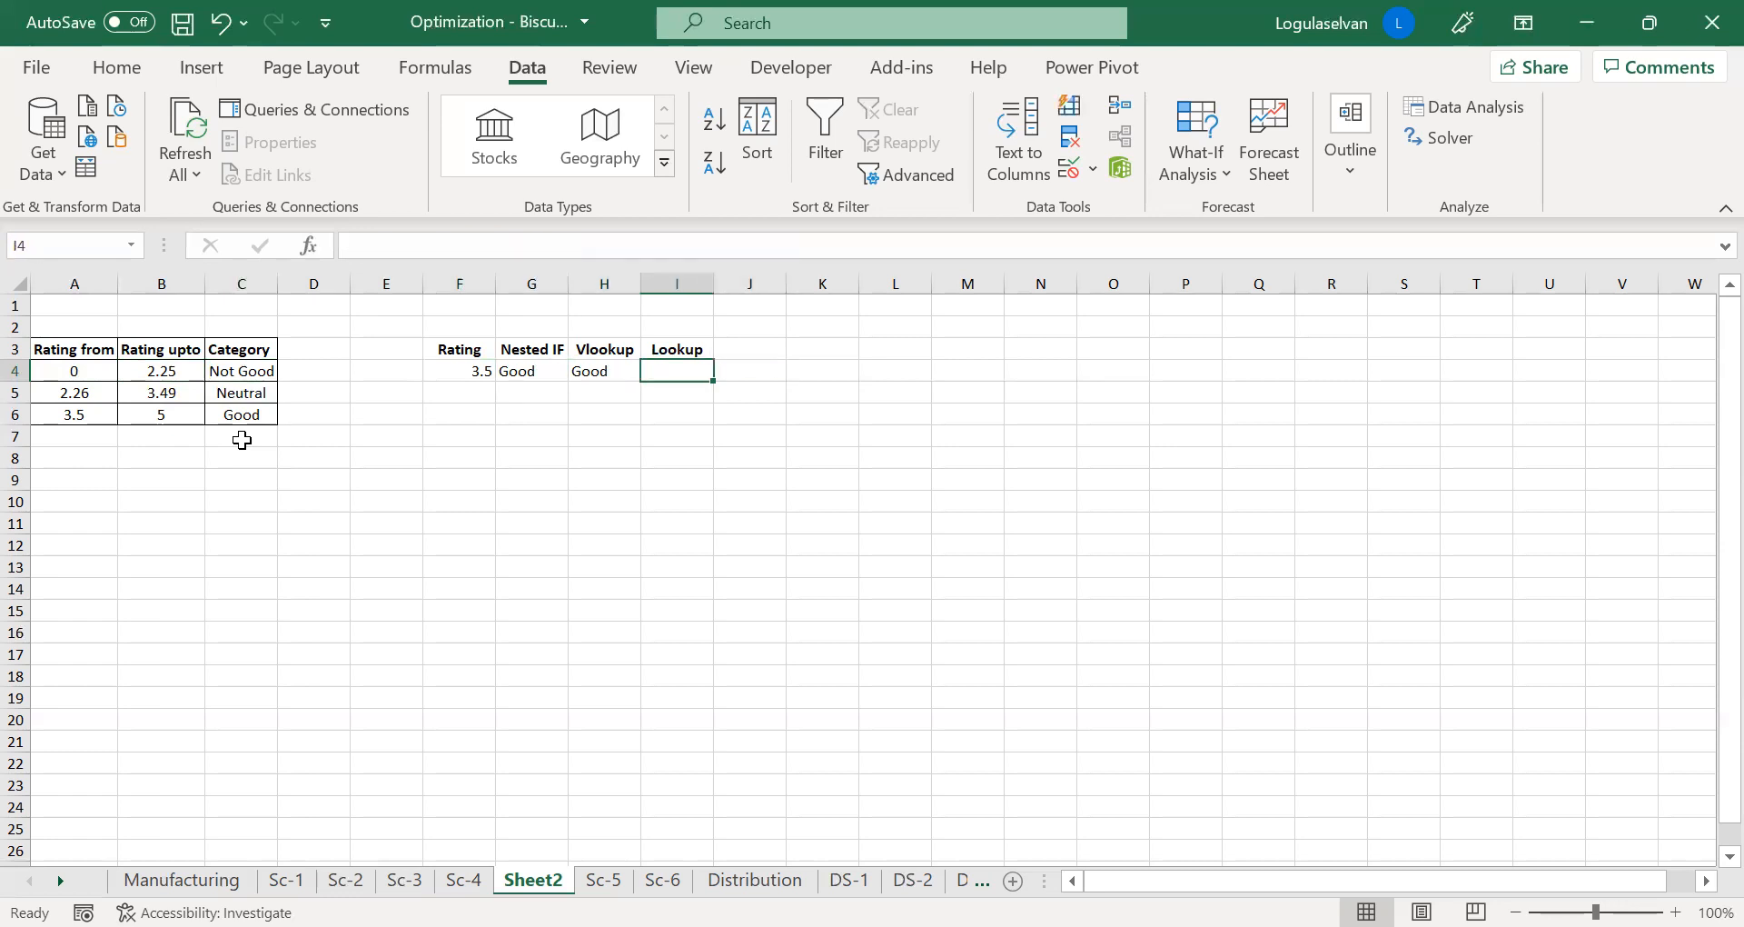
{"action": "type", "text": "="}
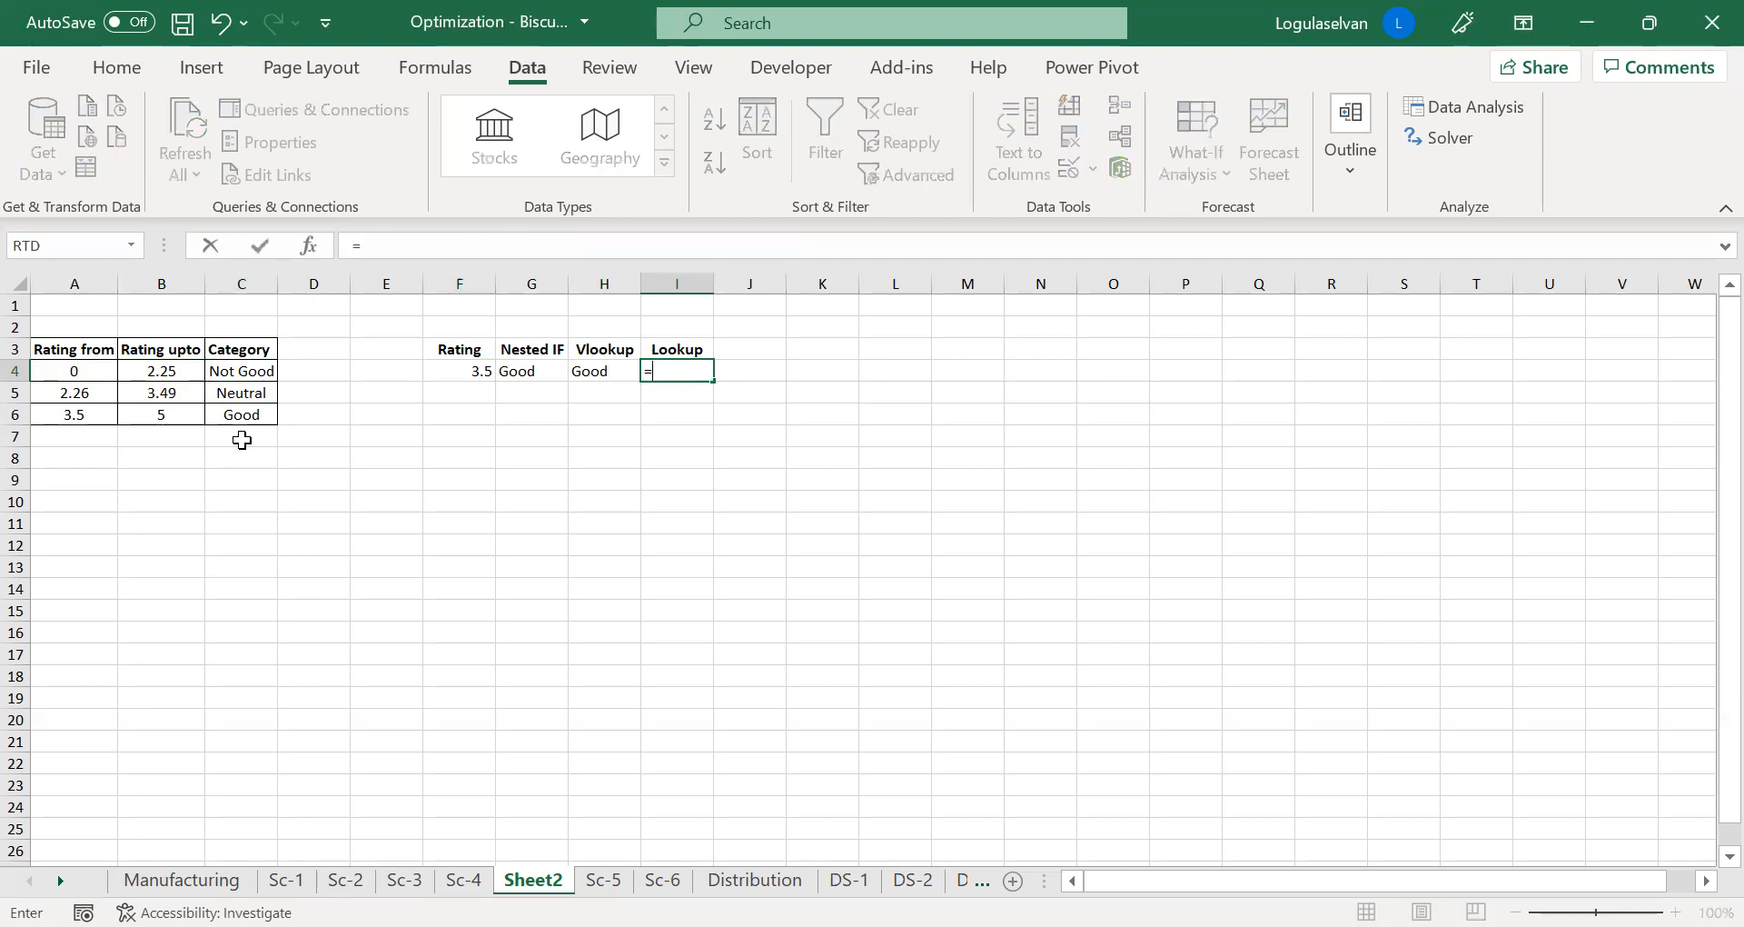
{"action": "type", "text": "lookup"}
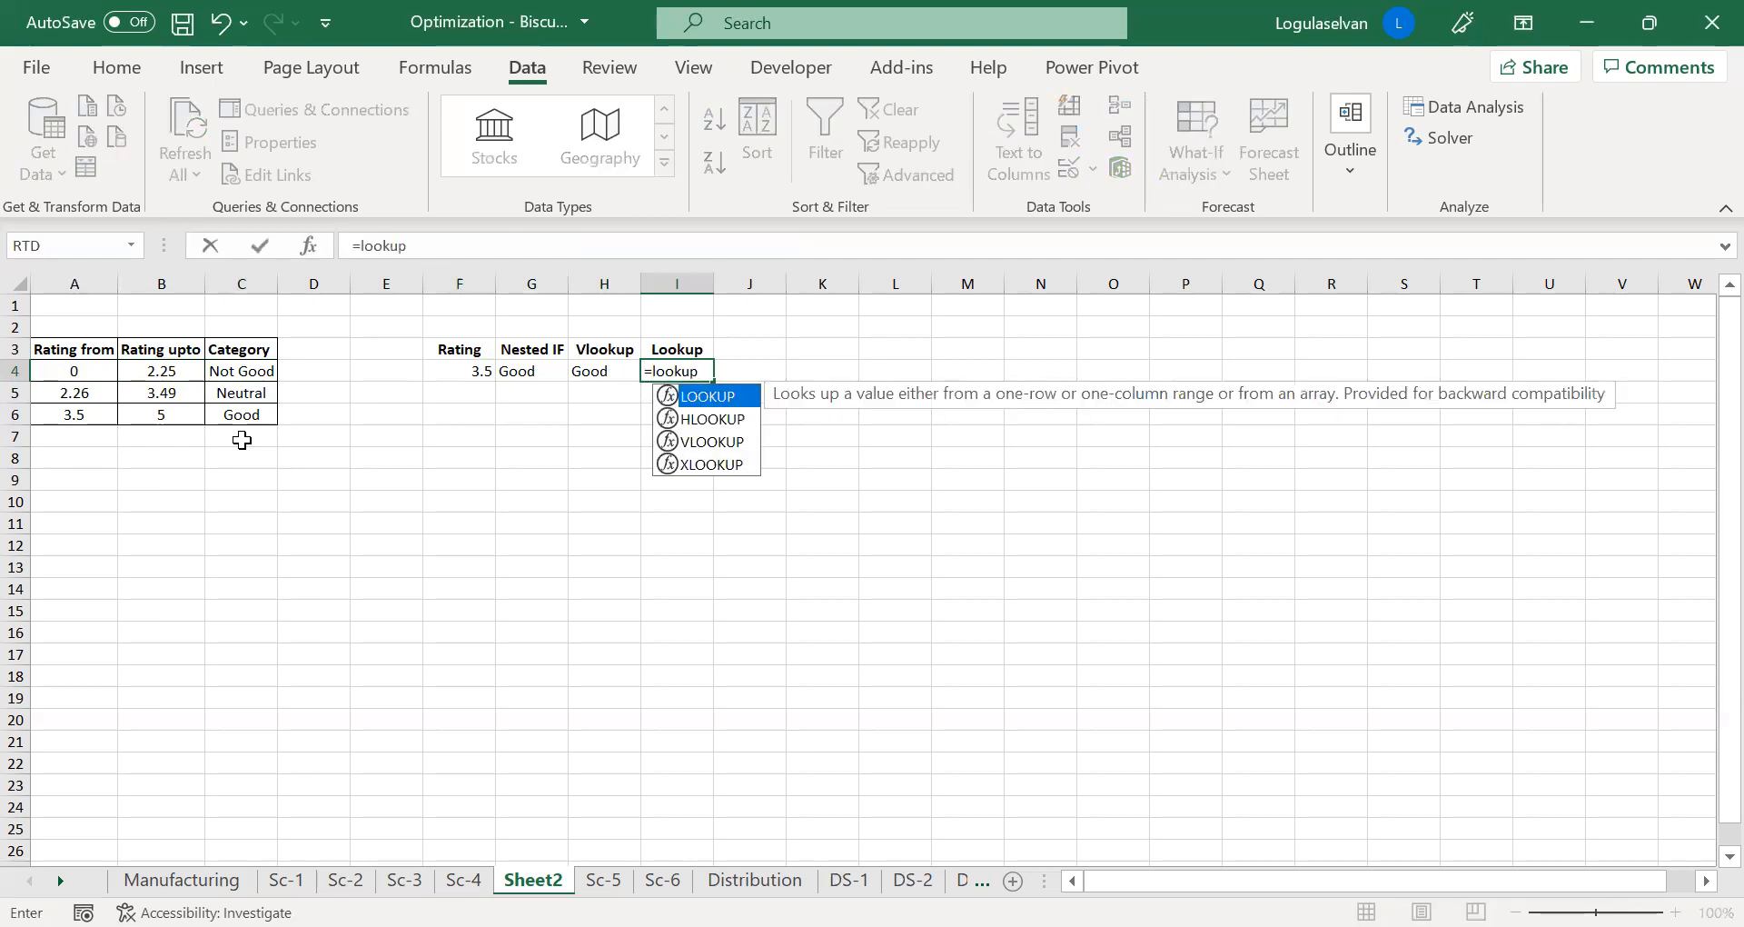
{"action": "type", "text": "("}
{"action": "key", "text": "Left"}
{"action": "key", "text": "Left"}
{"action": "key", "text": "Left"}
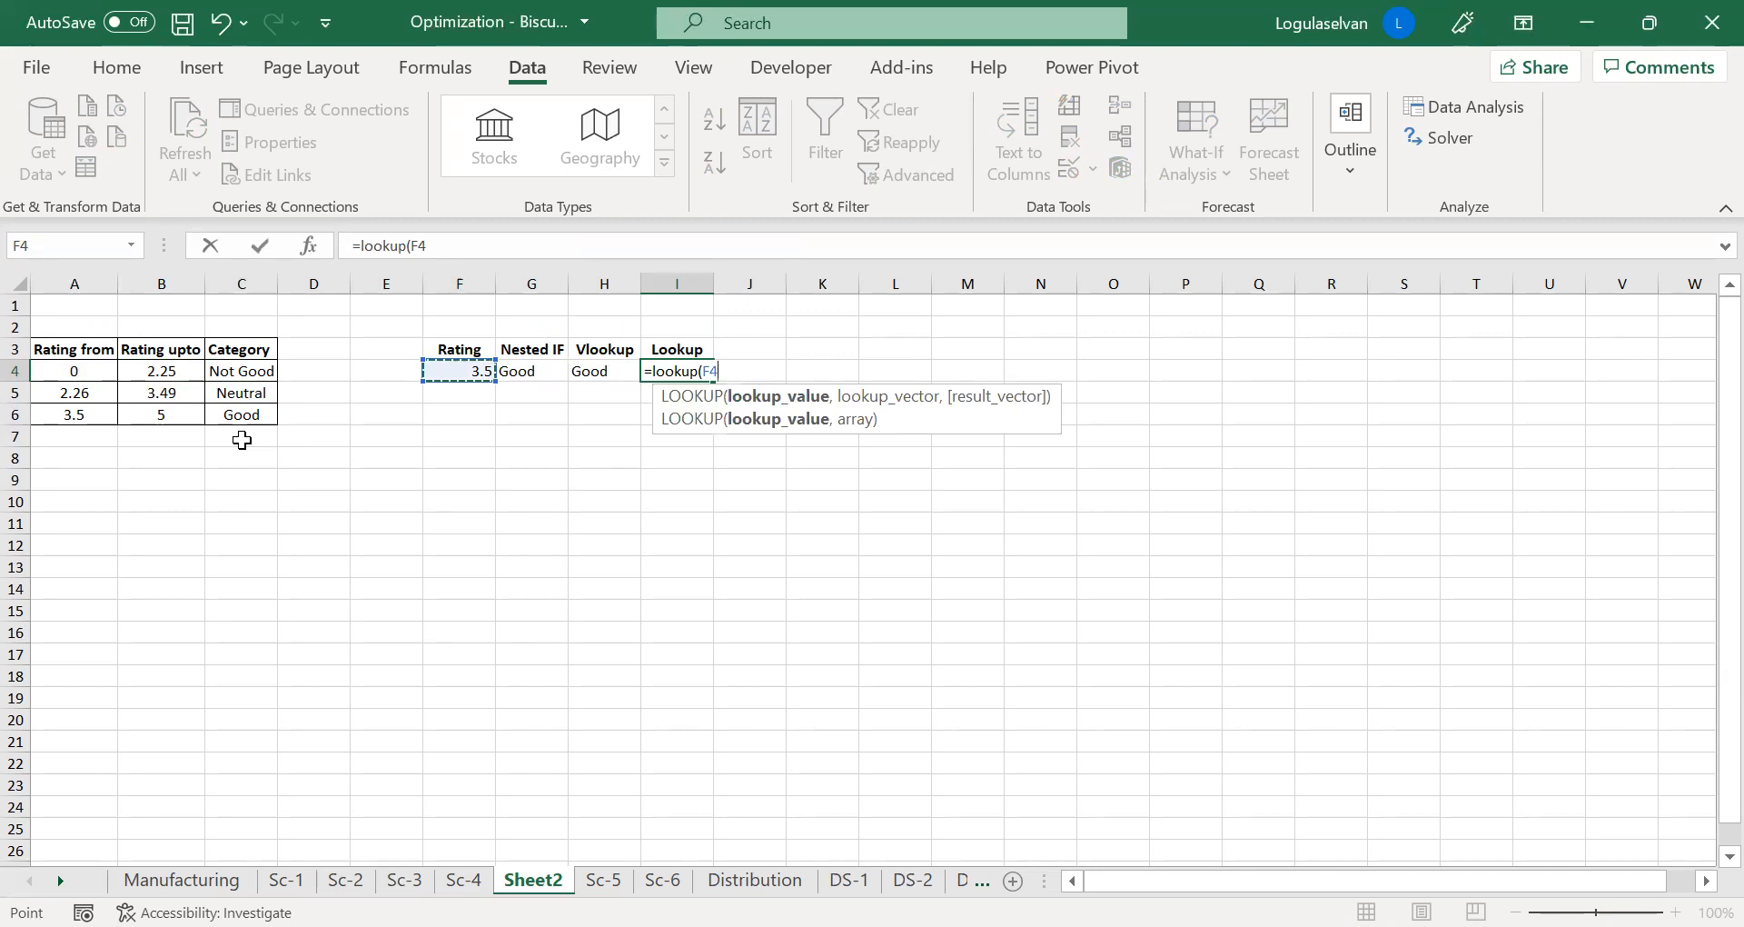
{"action": "type", "text": ","}
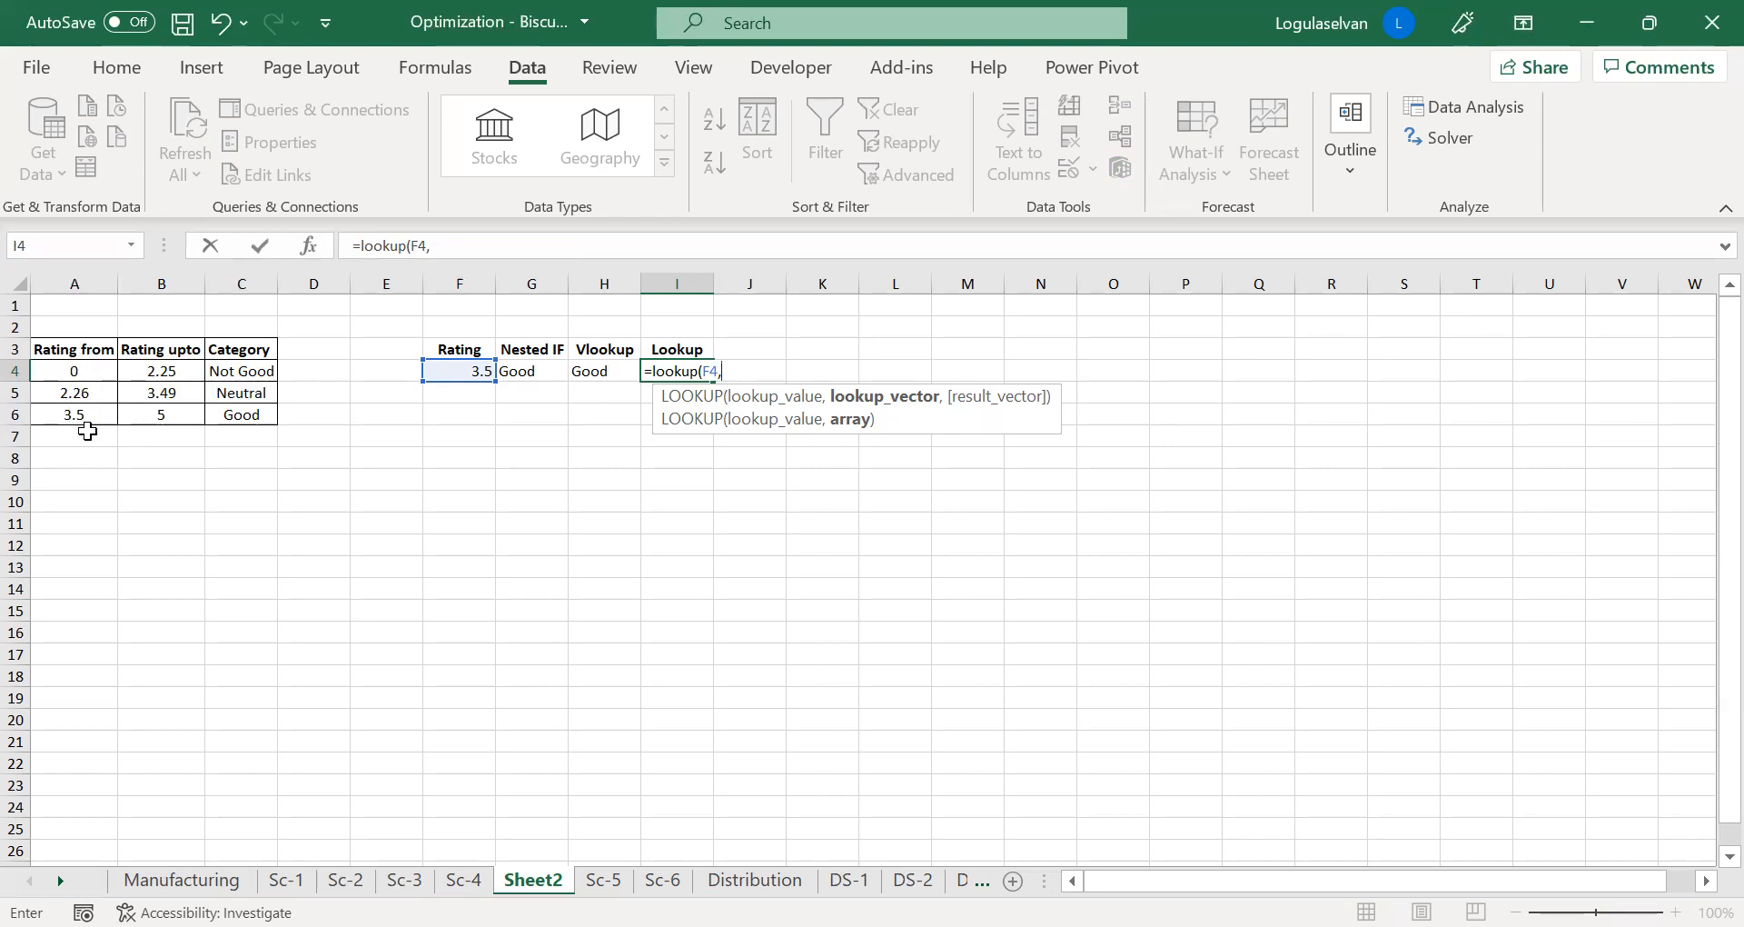
Add the array {0,2.26,3.5} as the lookup vector of the LOOKUP formula in I4
{"action": "type", "text": "{"}
{"action": "type", "text": "0"}
{"action": "type", "text": ",2,"}
{"action": "type", "text": ".26"}
{"action": "type", "text": ",3.5"}
{"action": "type", "text": "}"}
{"action": "type", "text": ","}
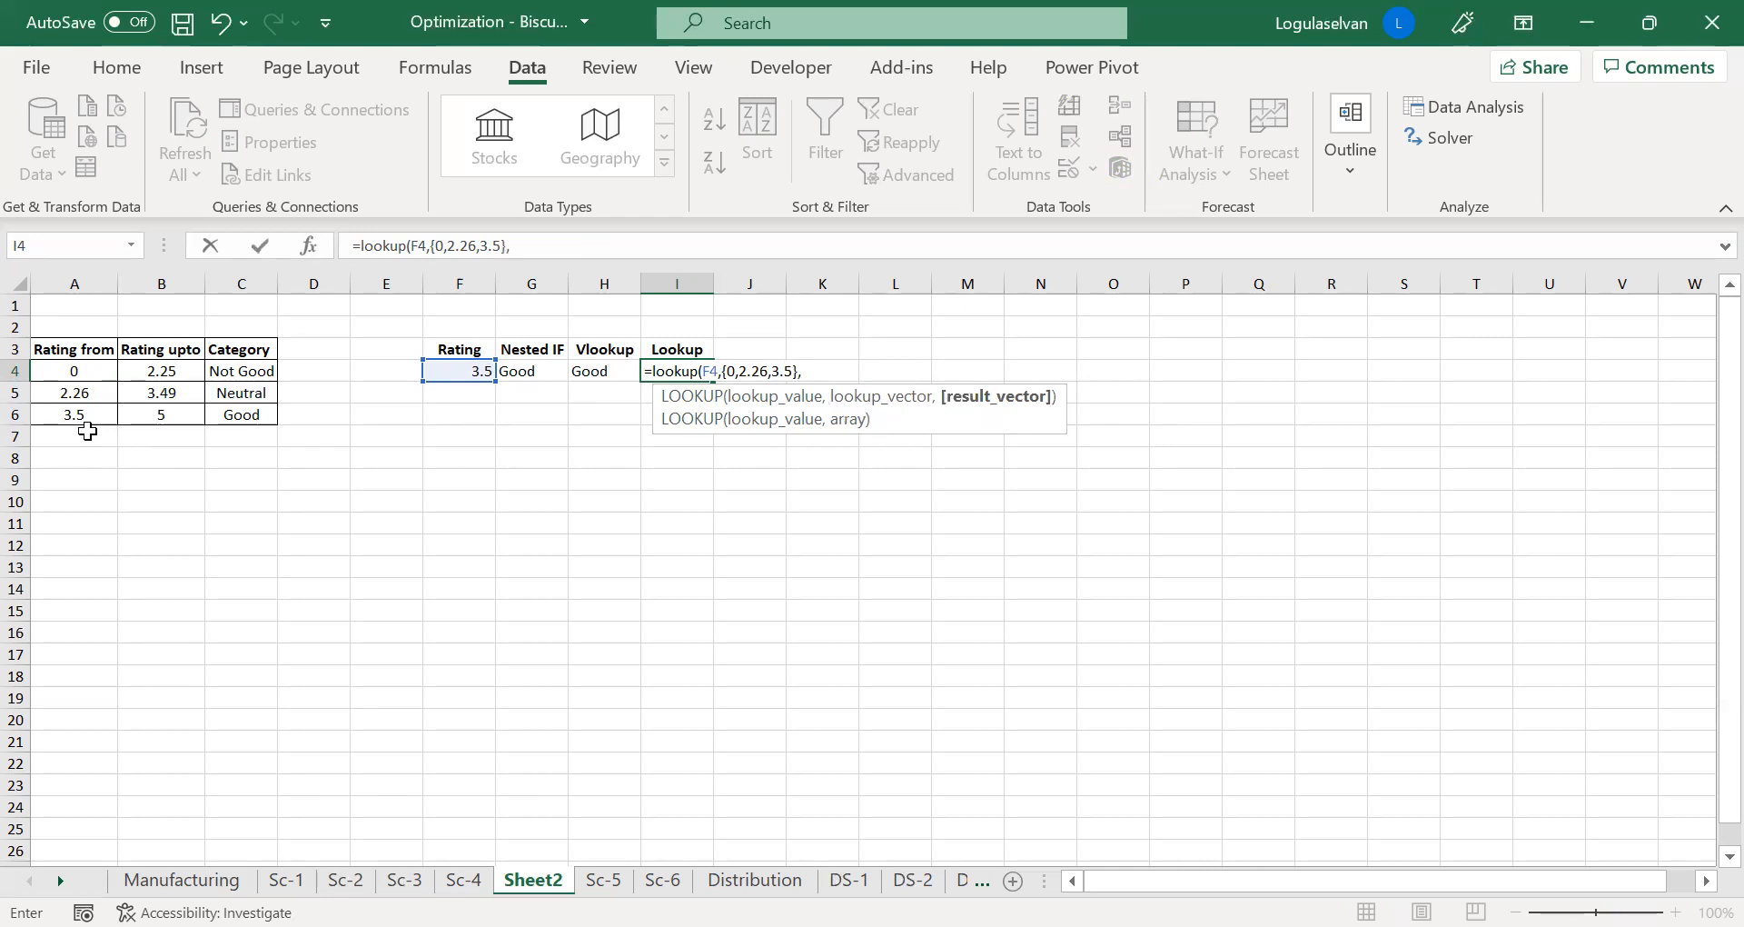
Complete the LOOKUP formula in I4 with the result vector {"Not Good","Neutral","Good"}
{"action": "type", "text": "{"}
{"action": "type", "text": "\"Not Good\",\"Neutra"}
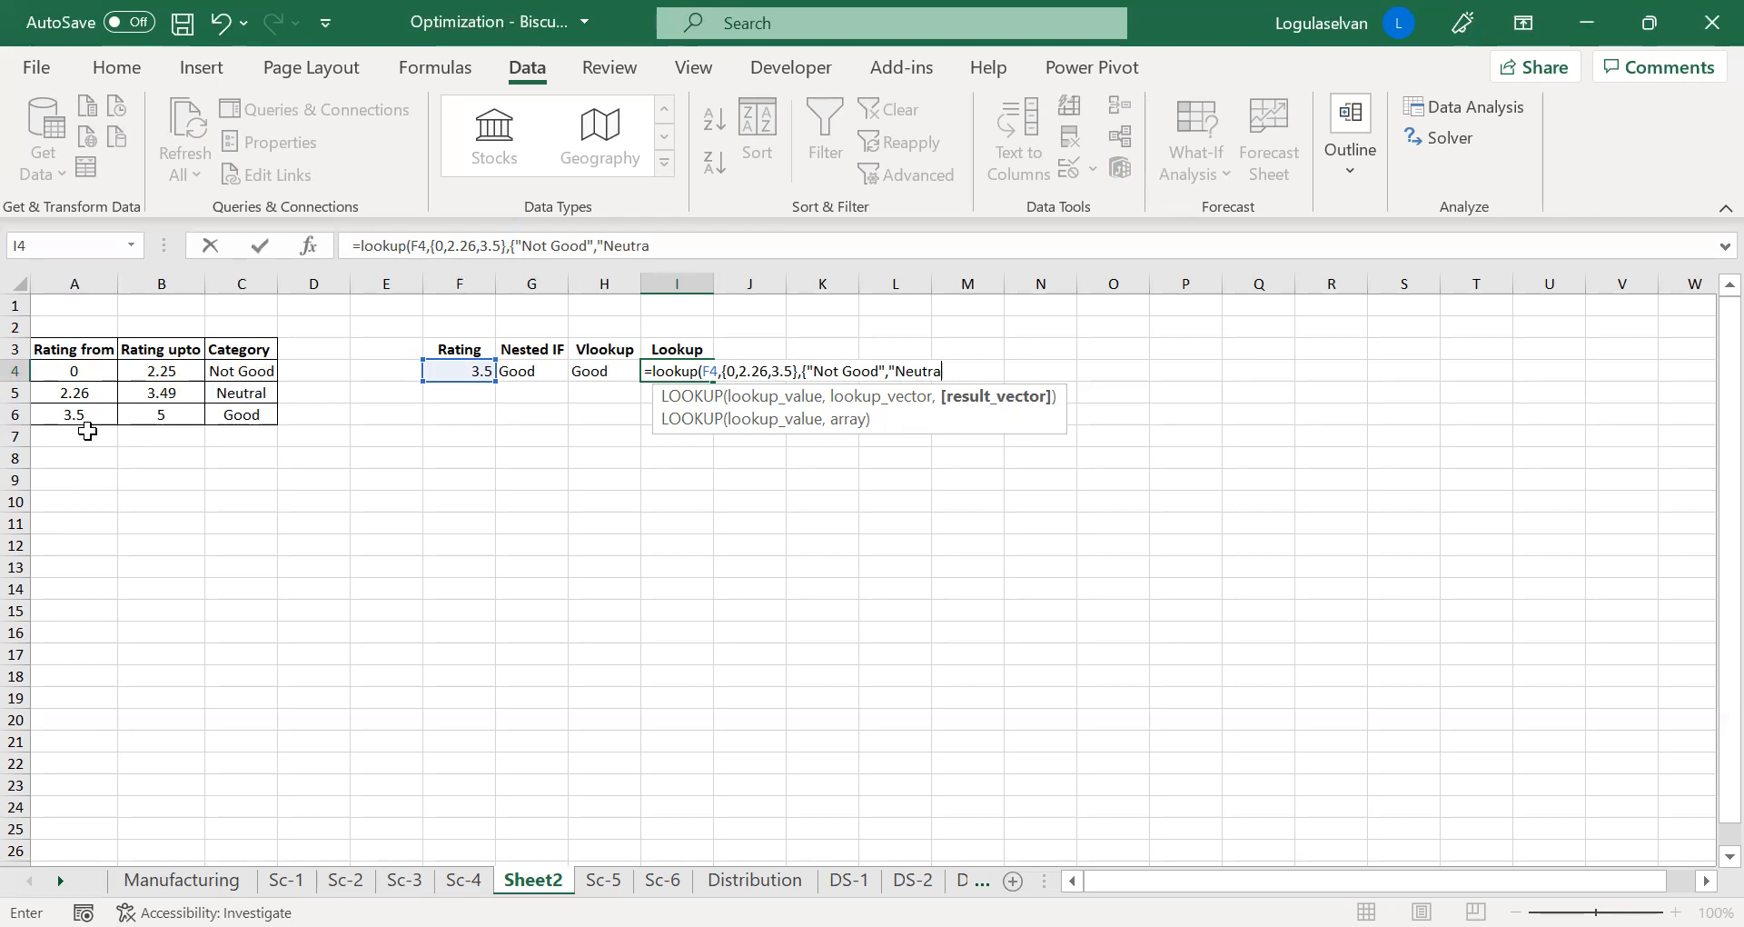
{"action": "type", "text": "l\",\"Good"}
{"action": "key", "text": "Return"}
Change the rating in F4 to 3.4 and check the categories across G4 to I4
{"action": "key", "text": "Up"}
{"action": "key", "text": "Left"}
{"action": "key", "text": "Left"}
{"action": "key", "text": "Left"}
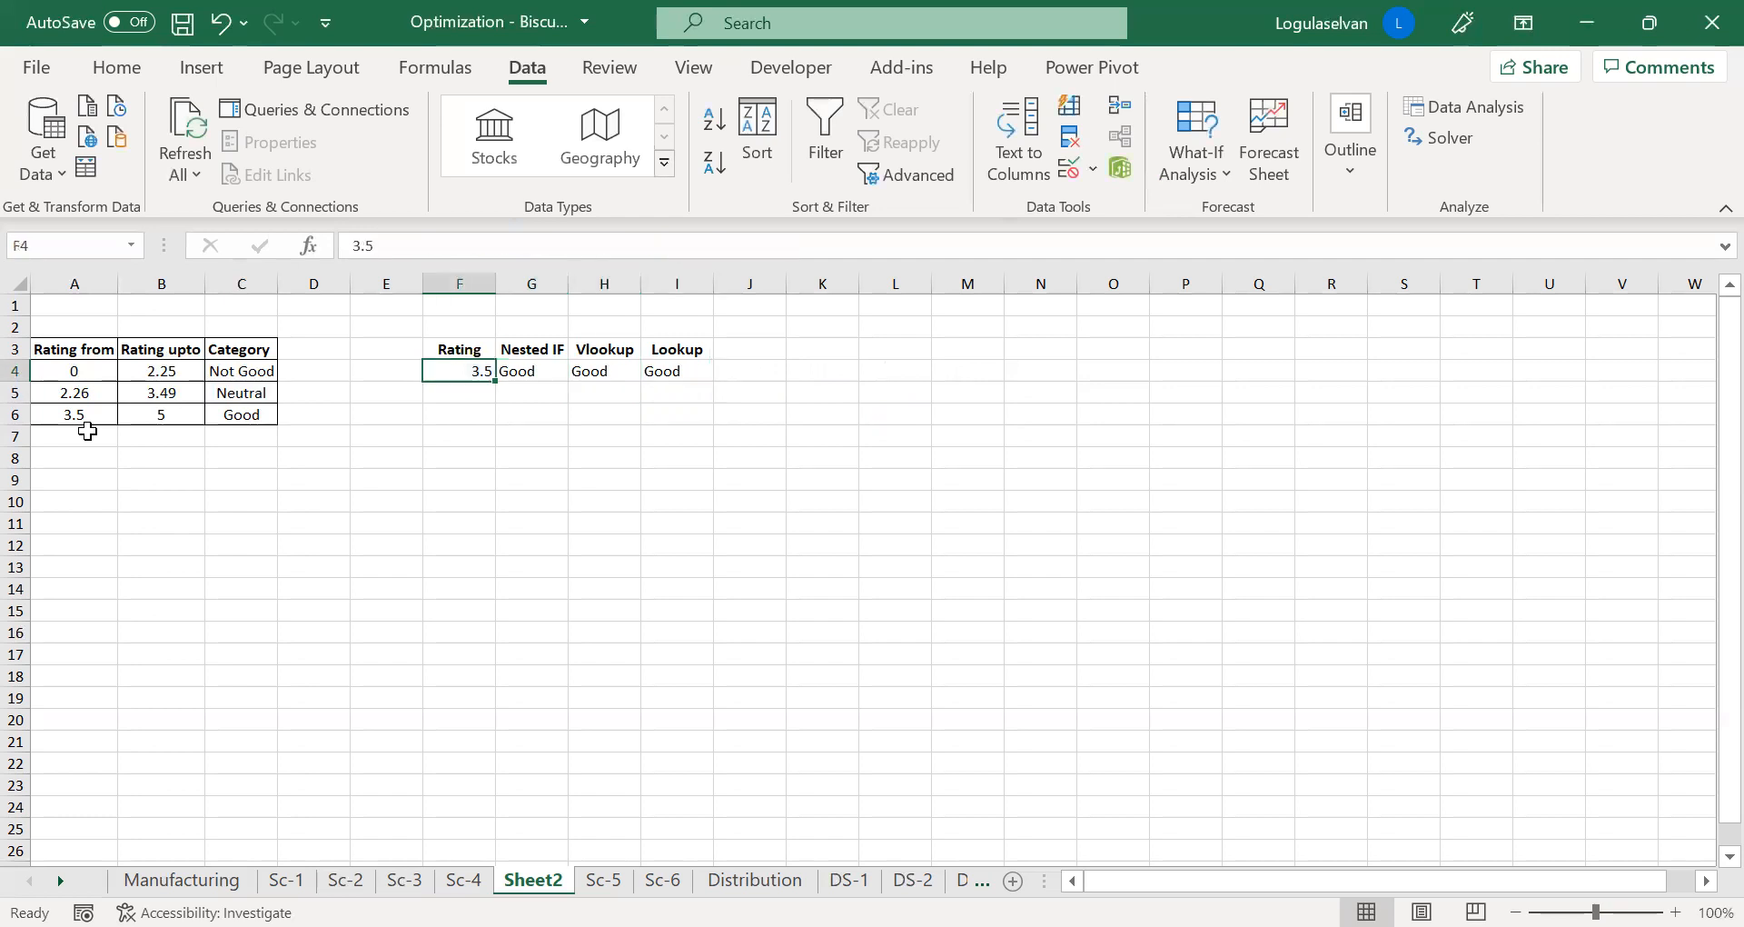
{"action": "type", "text": "3.4"}
{"action": "key", "text": "Return"}
{"action": "key", "text": "Up"}
{"action": "key", "text": "Right"}
{"action": "key", "text": "Right"}
{"action": "key", "text": "Left"}
{"action": "key", "text": "Left"}
Test the three formulas by entering the ratings 2, 1 and 5 in cell F4 one after another
{"action": "type", "text": "2"}
{"action": "key", "text": "Return"}
{"action": "key", "text": "Up"}
{"action": "type", "text": "1"}
{"action": "key", "text": "Return"}
{"action": "key", "text": "Up"}
{"action": "type", "text": "5"}
{"action": "key", "text": "Return"}
Compare the nested IF, VLOOKUP and LOOKUP formulas in G4 to I4 for the rating 5
{"action": "key", "text": "Up"}
{"action": "key", "text": "Right"}
{"action": "key", "text": "Right"}
{"action": "key", "text": "Right"}
{"action": "key", "text": "Right"}
{"action": "key", "text": "Left"}
{"action": "key", "text": "Left"}
{"action": "key", "text": "Left"}
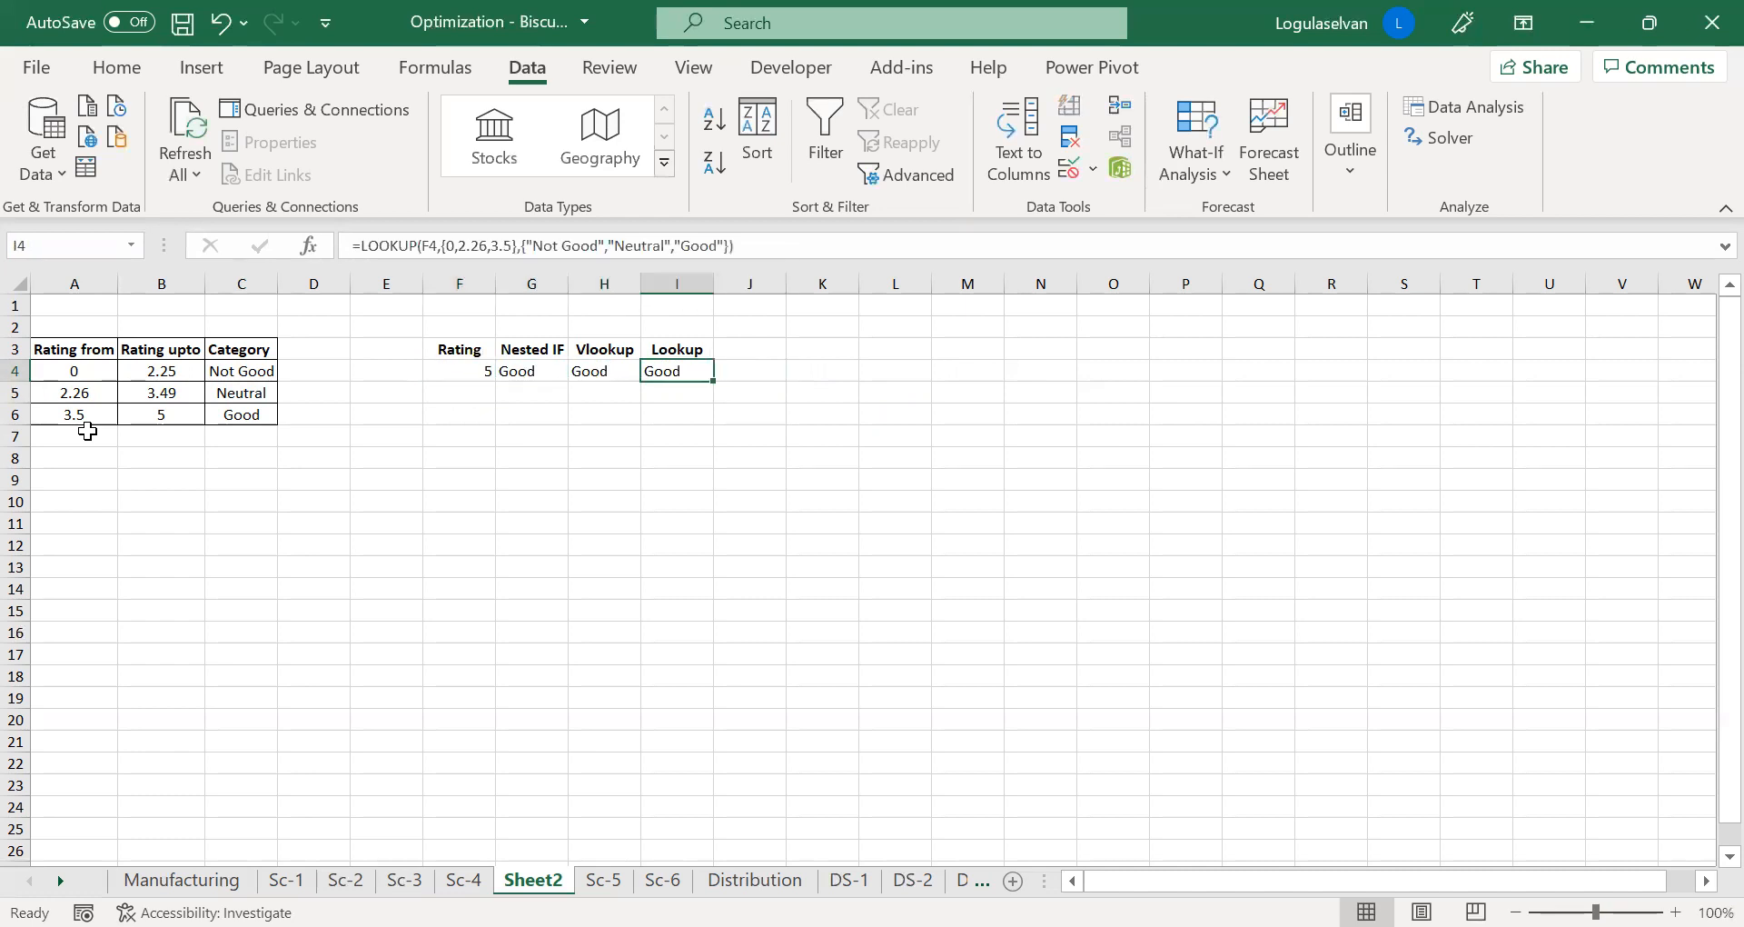
{"action": "key", "text": "Right"}
{"action": "key", "text": "Right"}
{"action": "key", "text": "Left"}
{"action": "key", "text": "Left"}
{"action": "key", "text": "Left"}
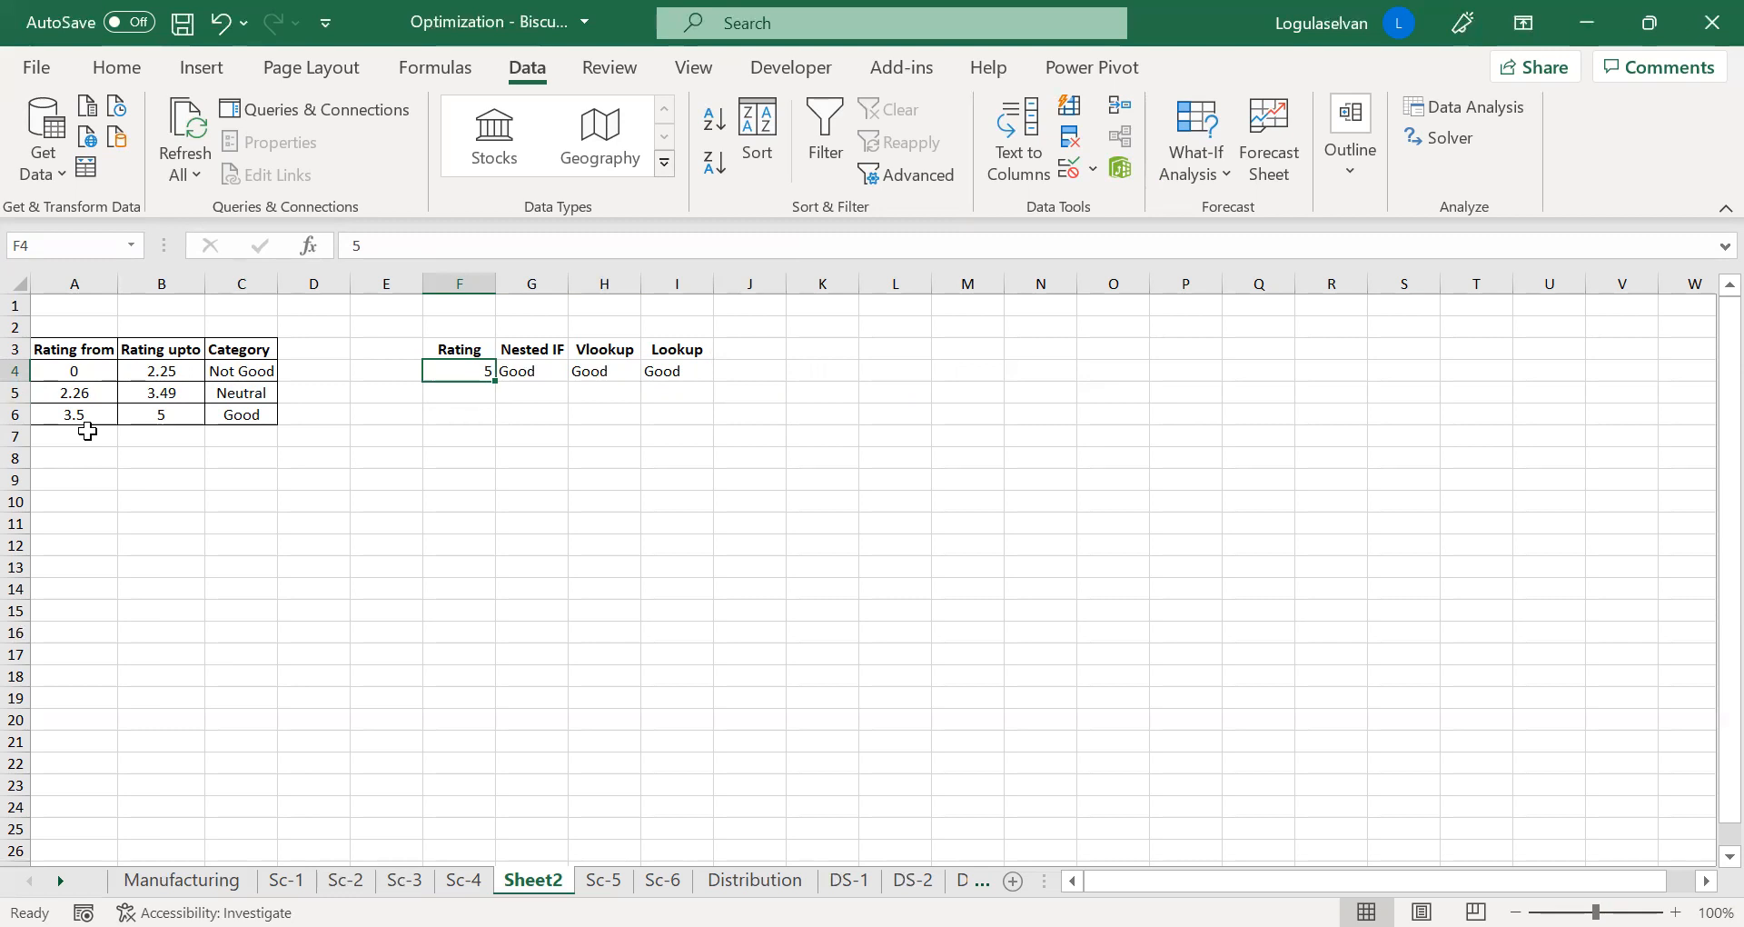
Test the out-of-range rating 5.1 in F4 and check the results of the three formulas
{"action": "type", "text": "5.1"}
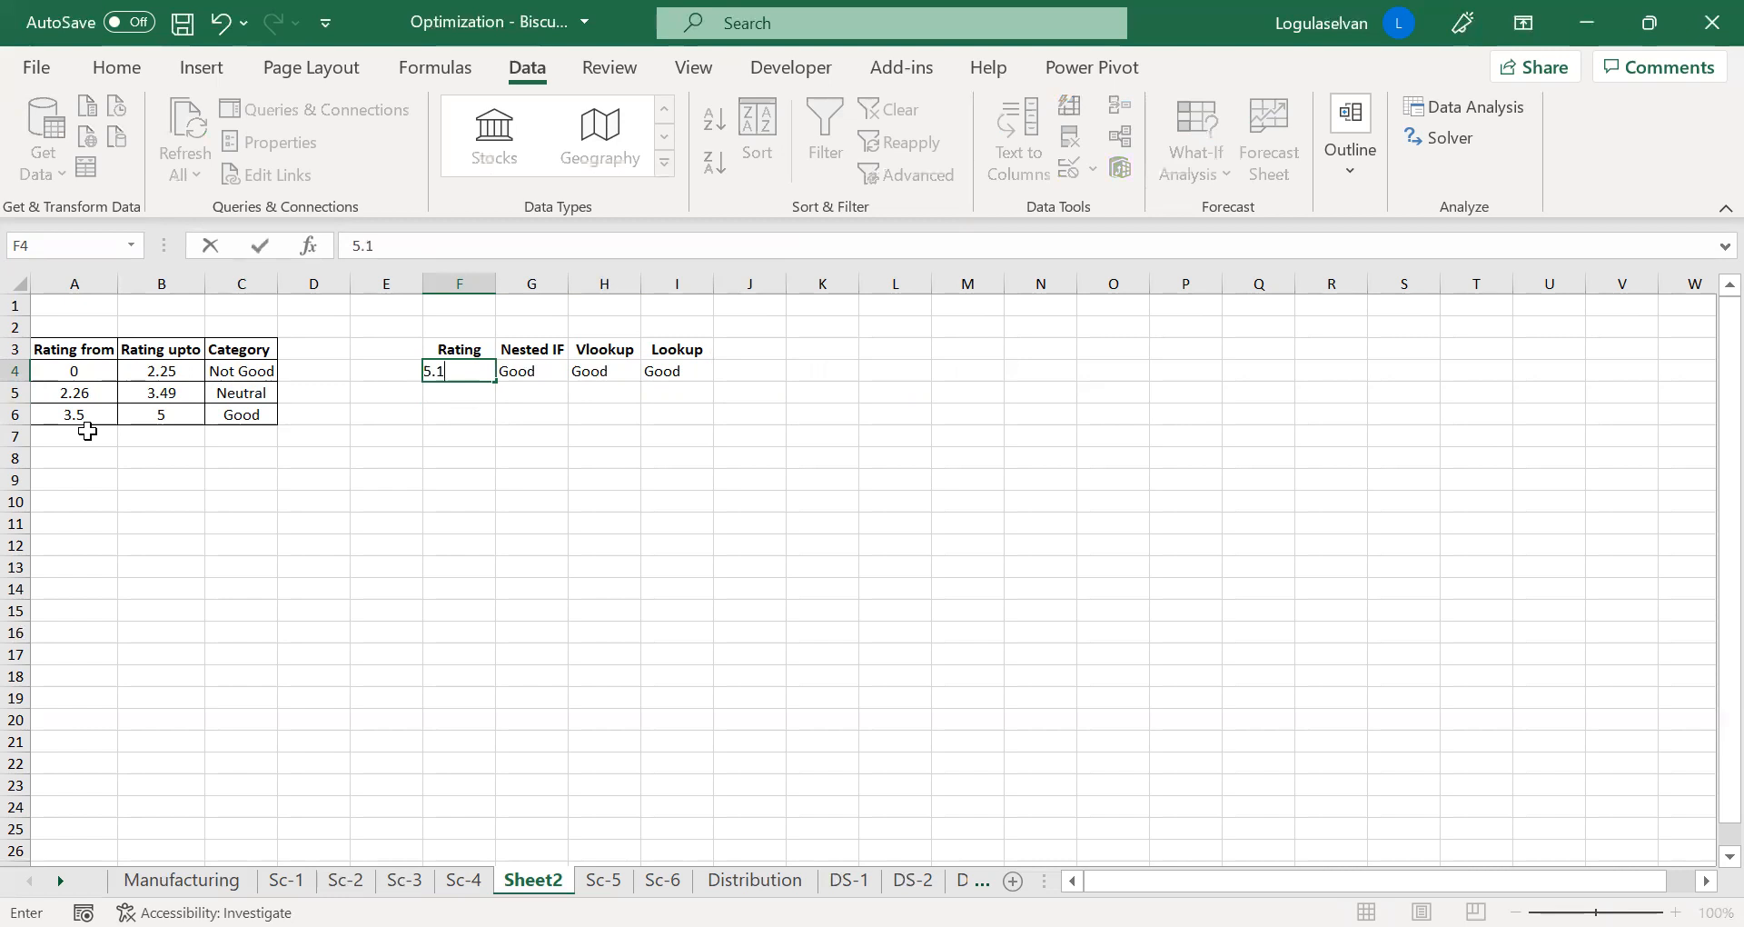
{"action": "key", "text": "Return"}
{"action": "key", "text": "Up"}
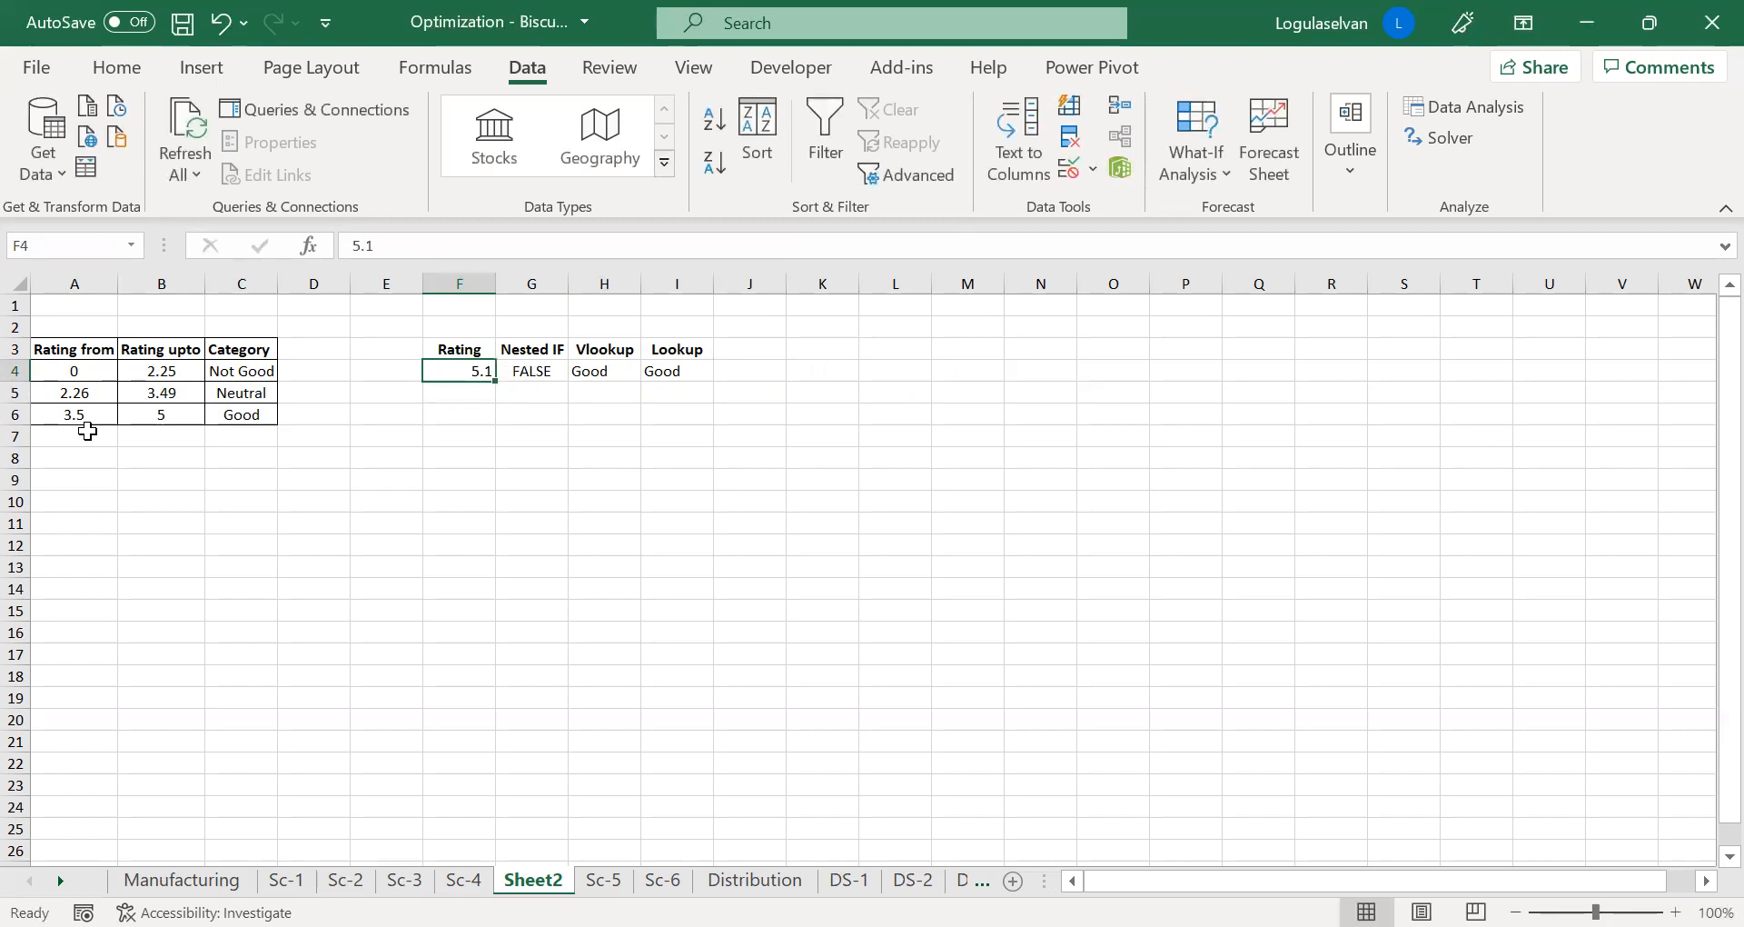
{"action": "key", "text": "Right"}
{"action": "key", "text": "Right"}
{"action": "key", "text": "Right"}
{"action": "key", "text": "Left"}
{"action": "key", "text": "Left"}
{"action": "key", "text": "Left"}
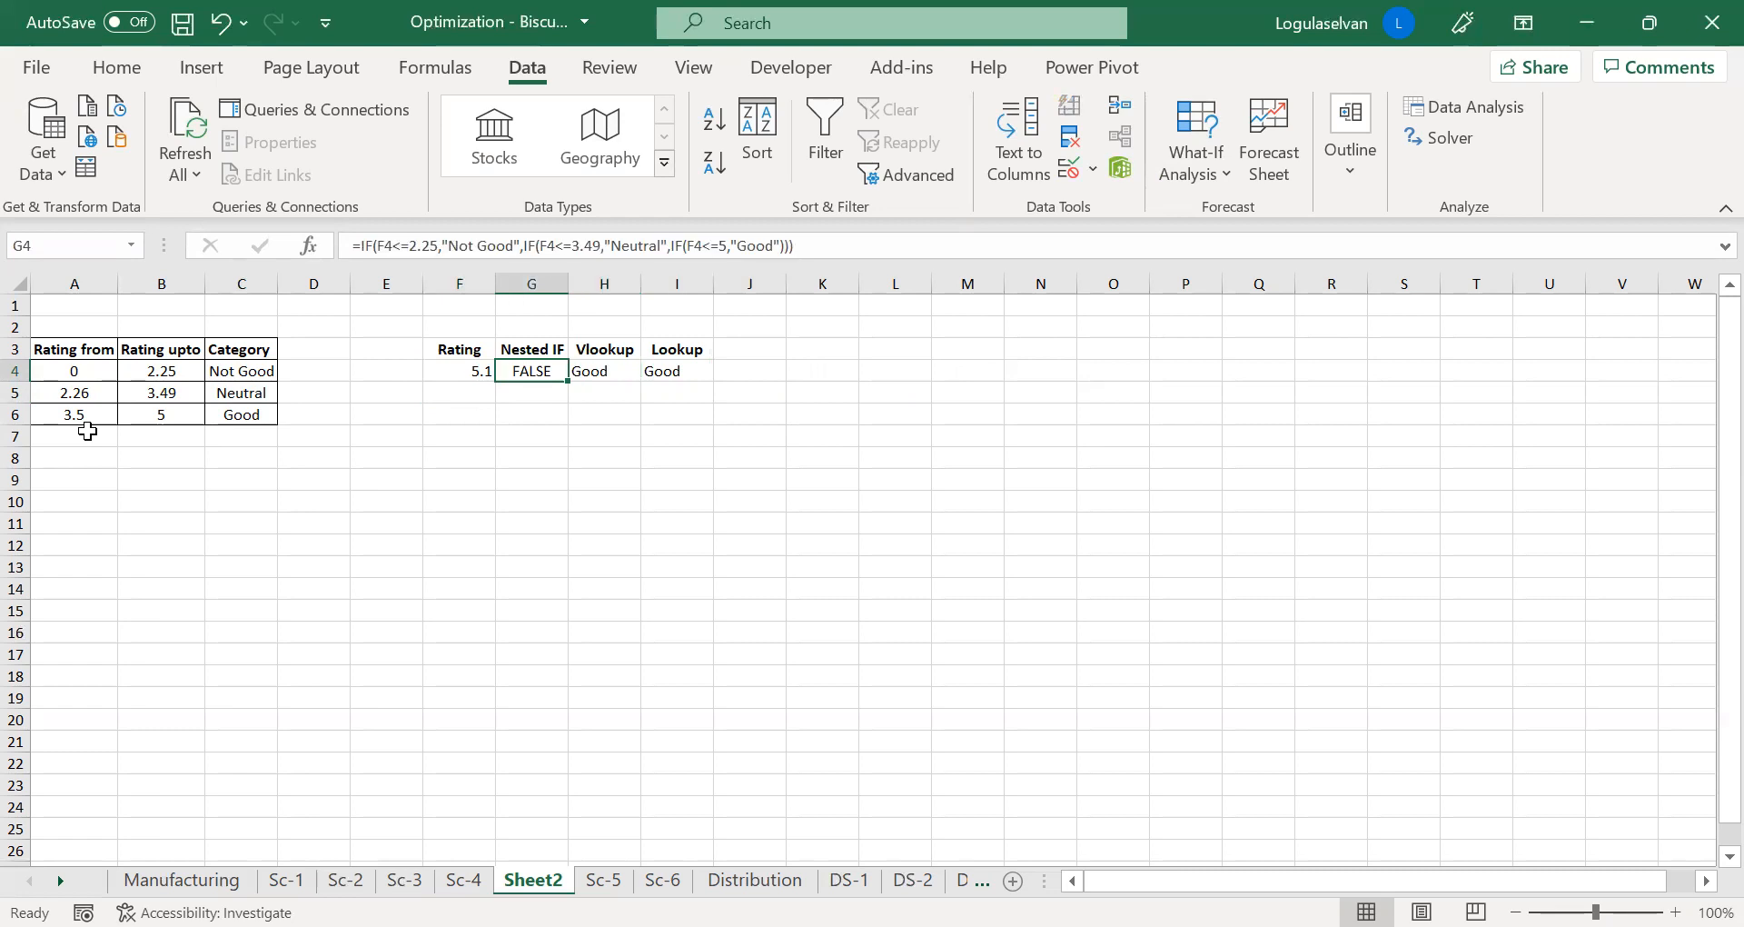
Re-enter 5.1 in F4 and compare the nested IF result in G4 with those in H4 and I4
{"action": "type", "text": "55"}
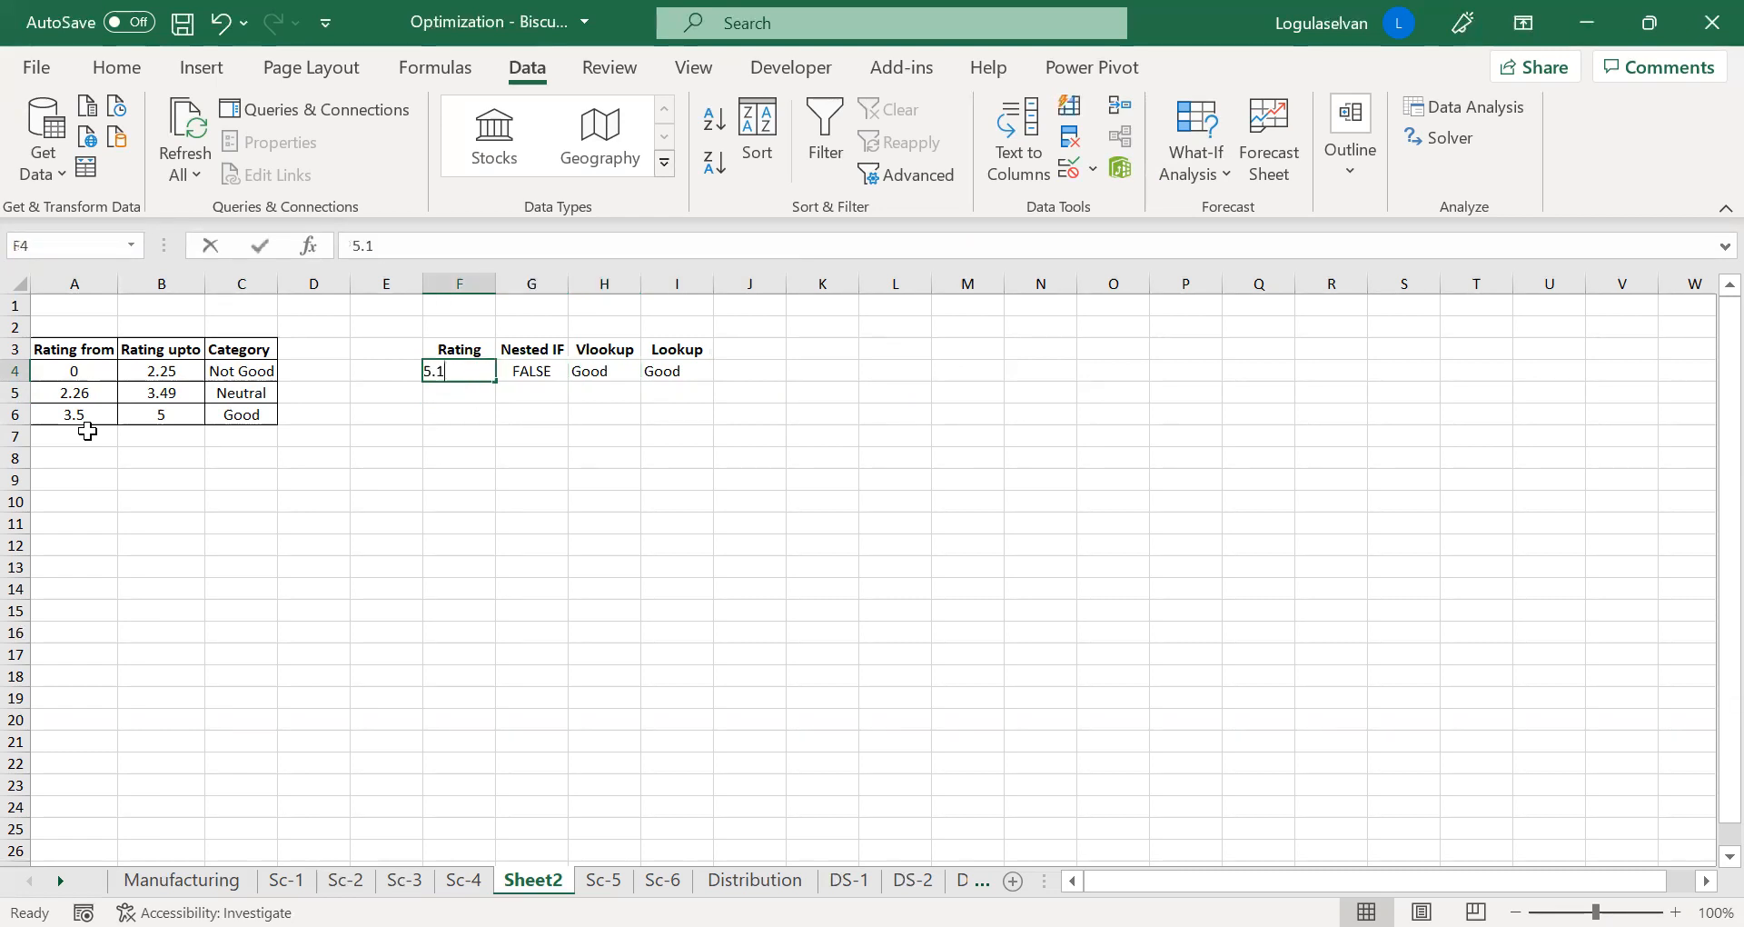
{"action": "key", "text": "ctrl+Return"}
{"action": "key", "text": "Right"}
{"action": "key", "text": "Right"}
{"action": "key", "text": "Right"}
{"action": "key", "text": "Left"}
{"action": "key", "text": "Left"}
{"action": "key", "text": "Left"}
{"action": "key", "text": "Right"}
{"action": "key", "text": "Right"}
{"action": "key", "text": "Right"}
{"action": "key", "text": "Left"}
{"action": "key", "text": "Left"}
{"action": "key", "text": "Left"}
{"action": "key", "text": "Left"}
{"action": "key", "text": "Right"}
Test the negative rating -1 in F4 and inspect the nested IF, VLOOKUP and LOOKUP results
{"action": "type", "text": "-1"}
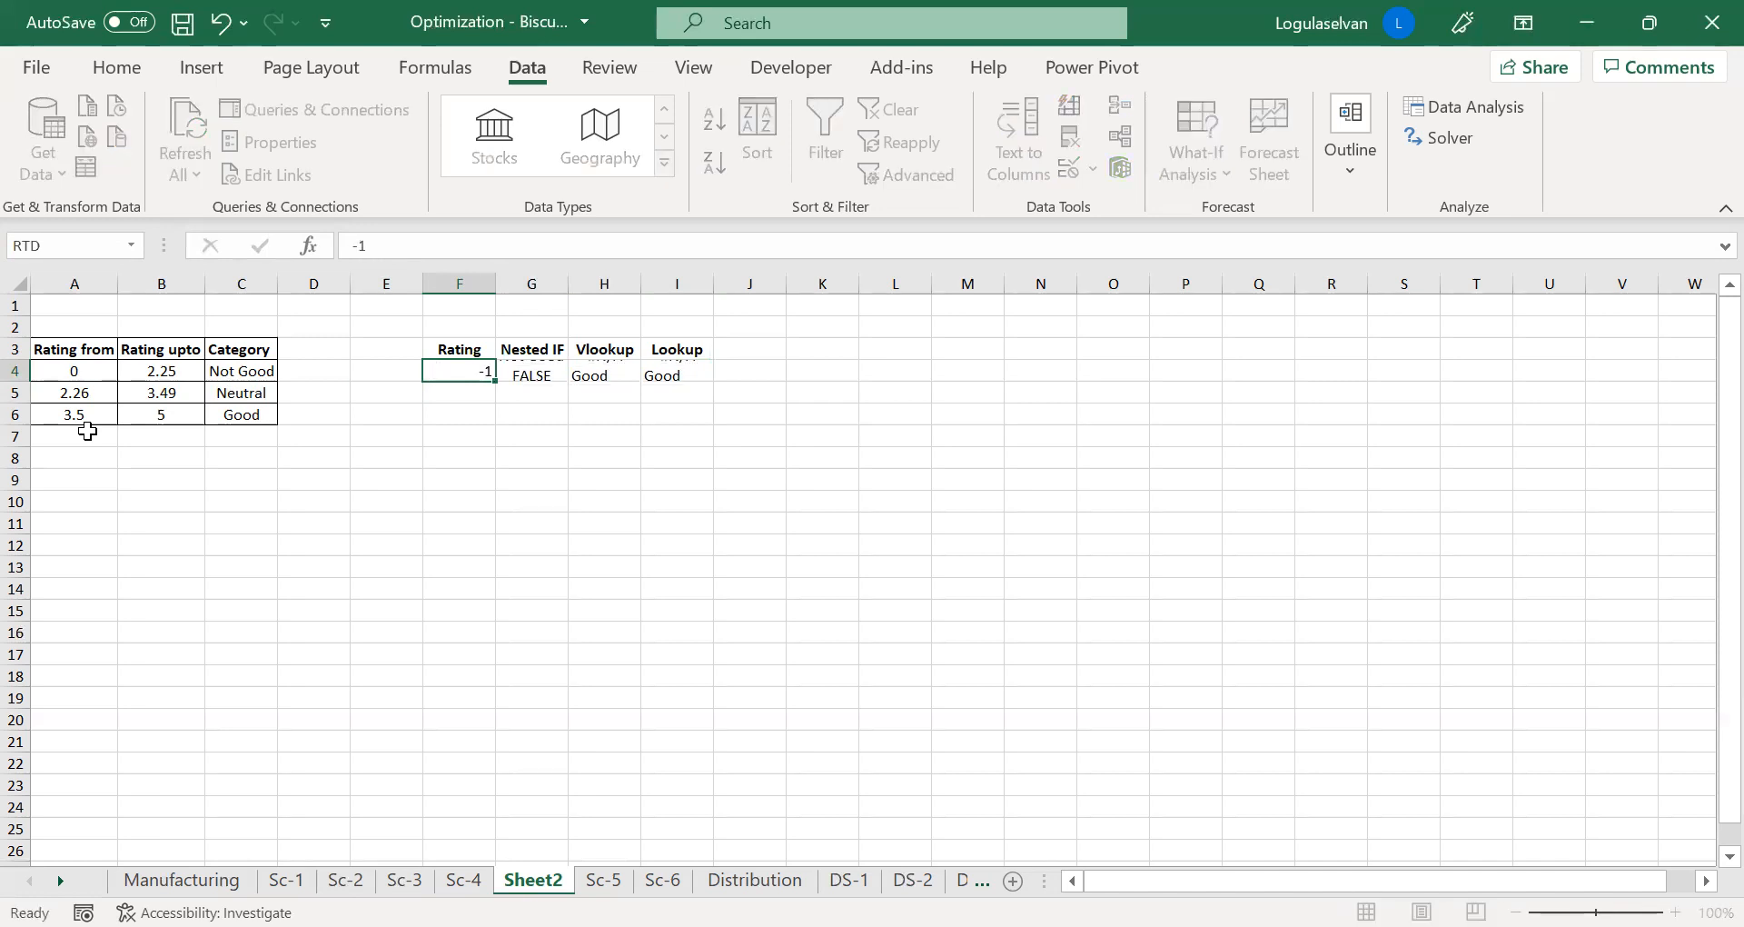
{"action": "key", "text": "Return"}
{"action": "key", "text": "Up"}
{"action": "key", "text": "Right"}
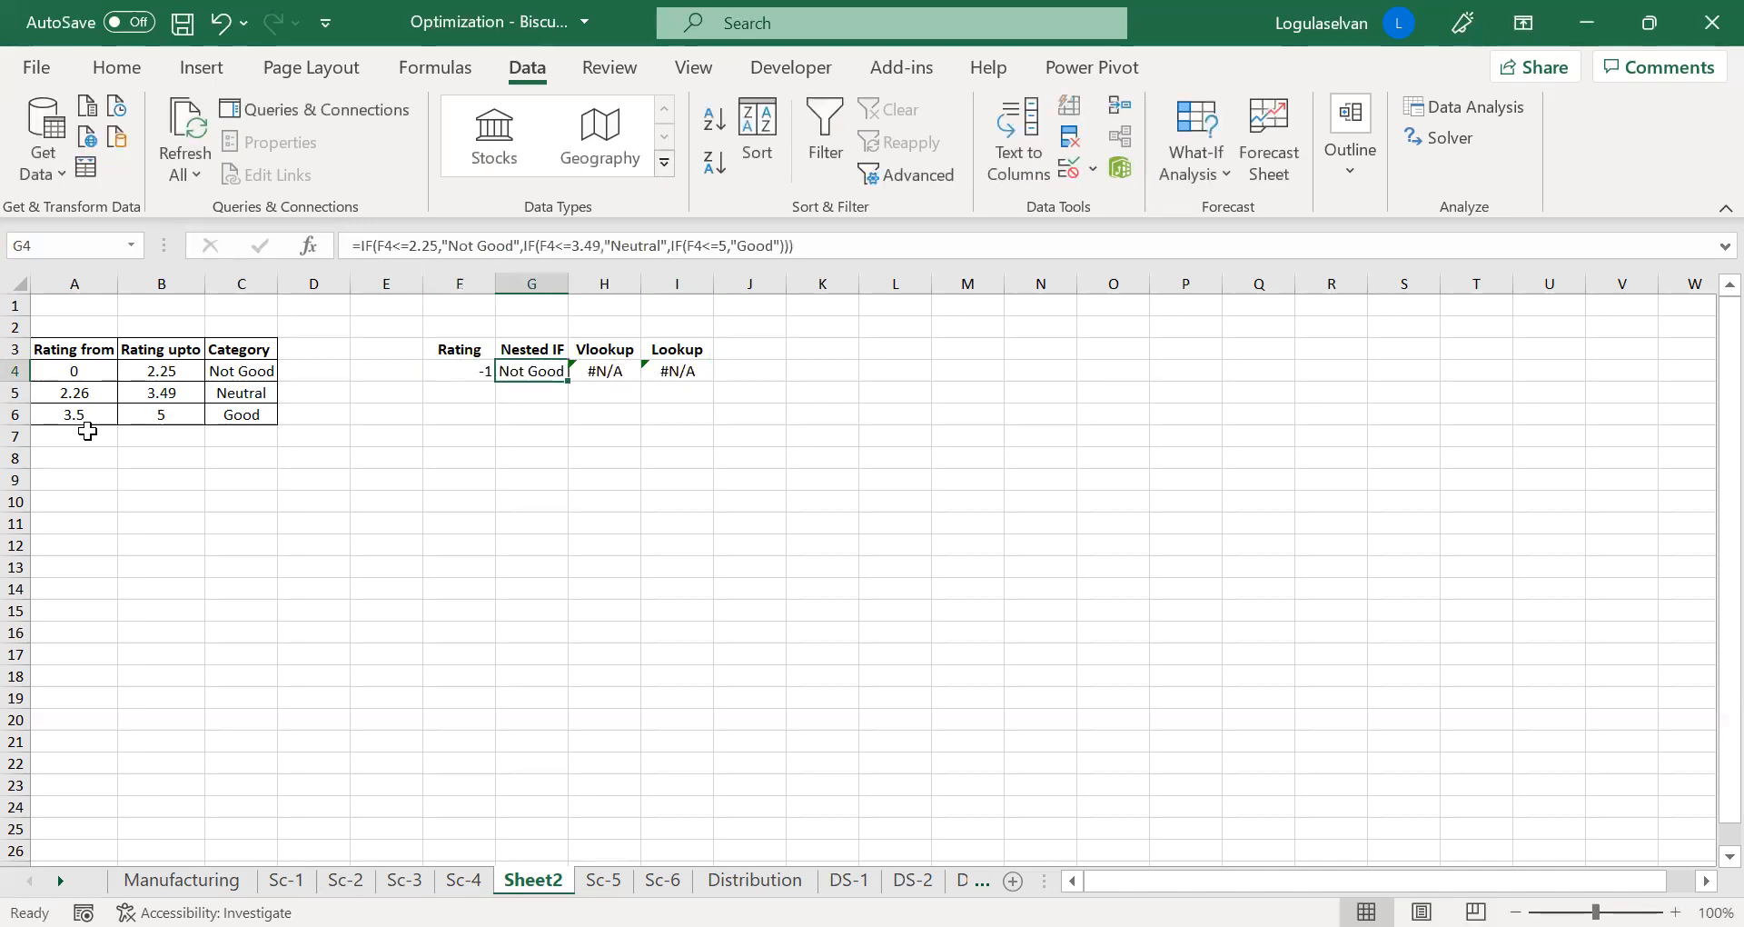
{"action": "key", "text": "Right"}
{"action": "key", "text": "Right"}
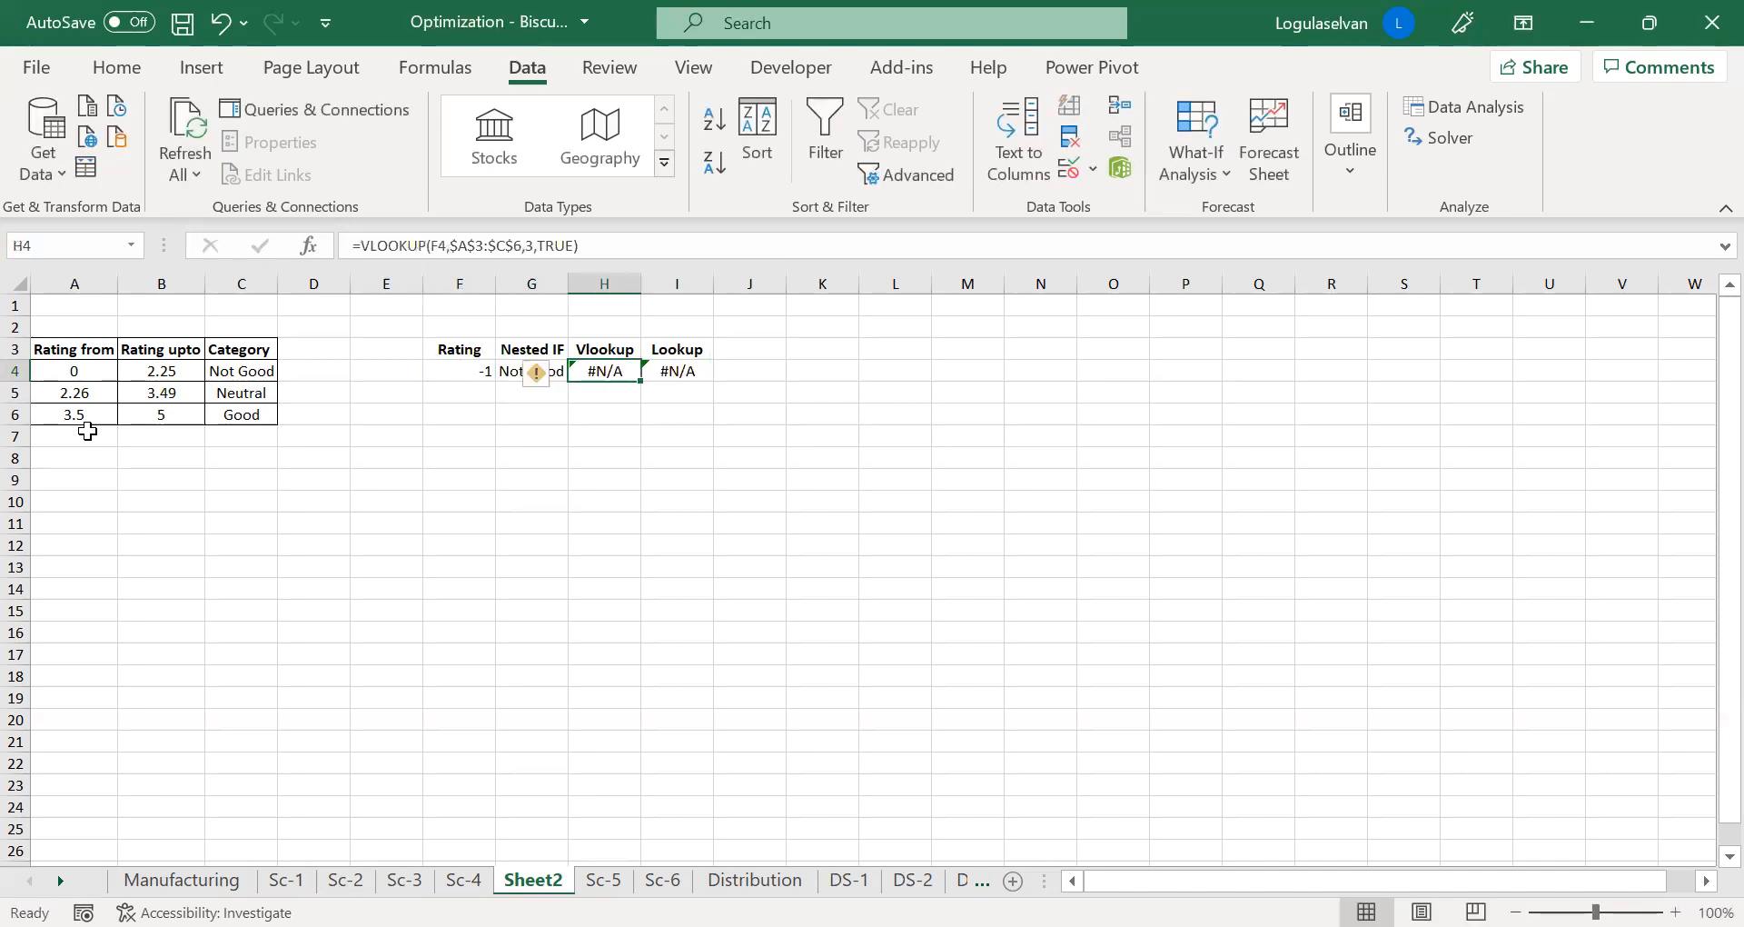
{"action": "key", "text": "Left"}
{"action": "key", "text": "Left"}
{"action": "key", "text": "Left"}
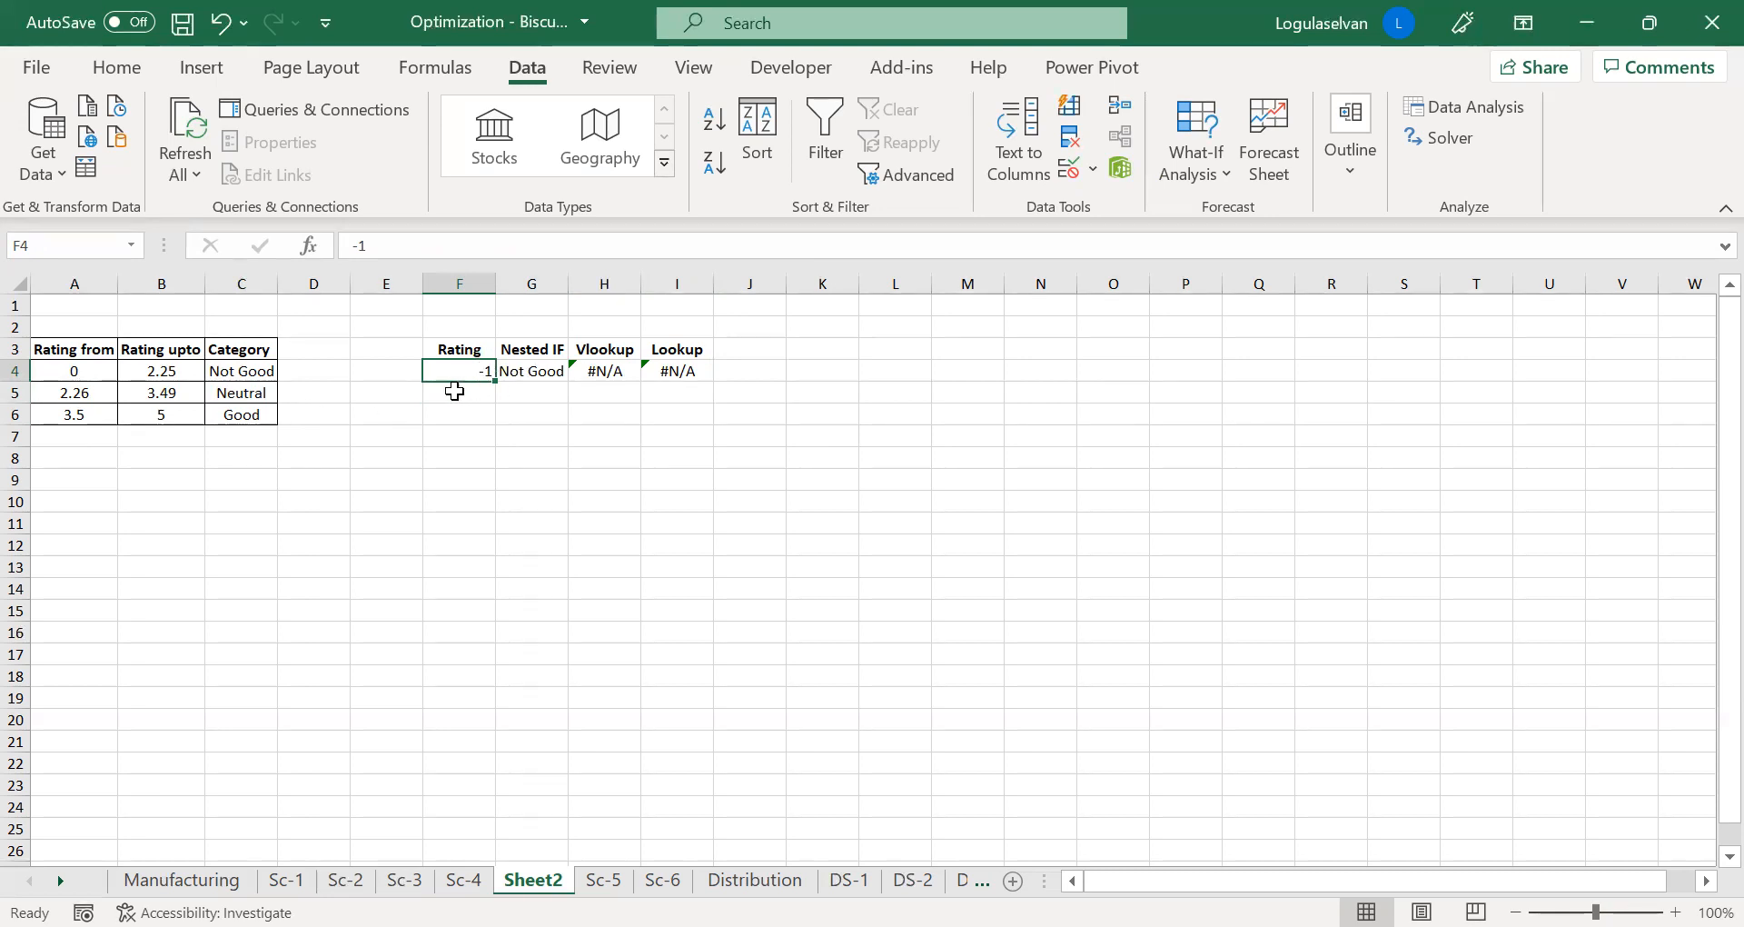
Open data validation for cell F4 and allow decimal values using the "between" condition
{"action": "left_click", "coordinate": [1074, 173]}
{"action": "left_click", "coordinate": [1043, 311]}
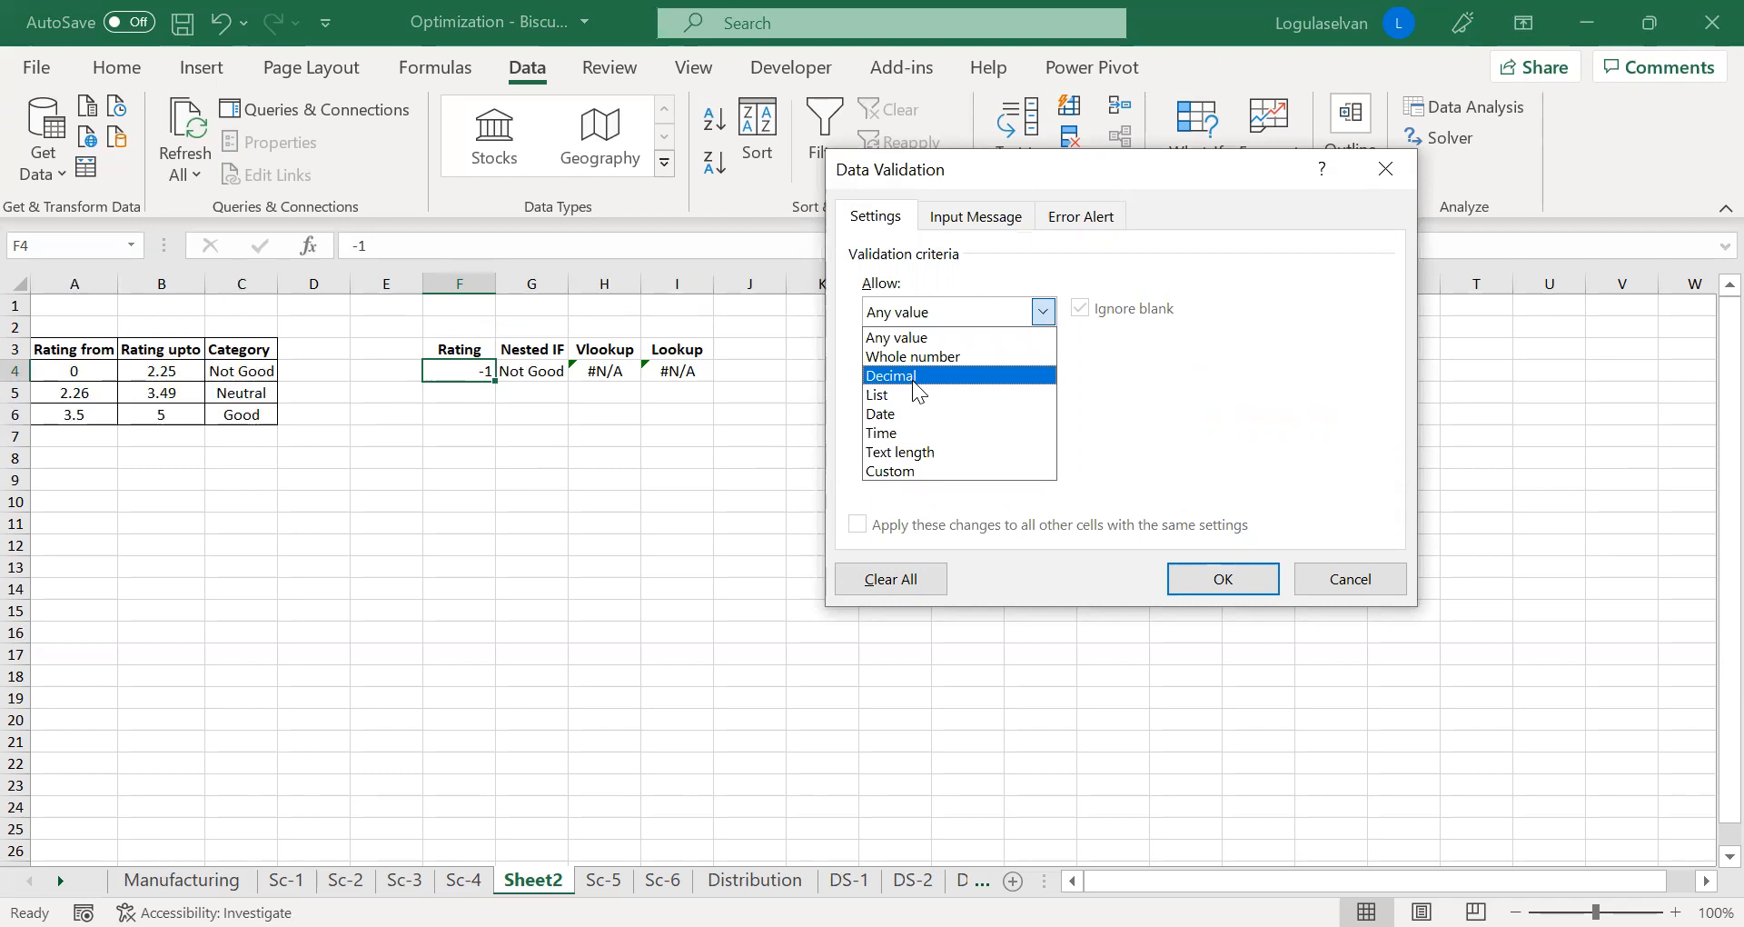
{"action": "left_click", "coordinate": [912, 380]}
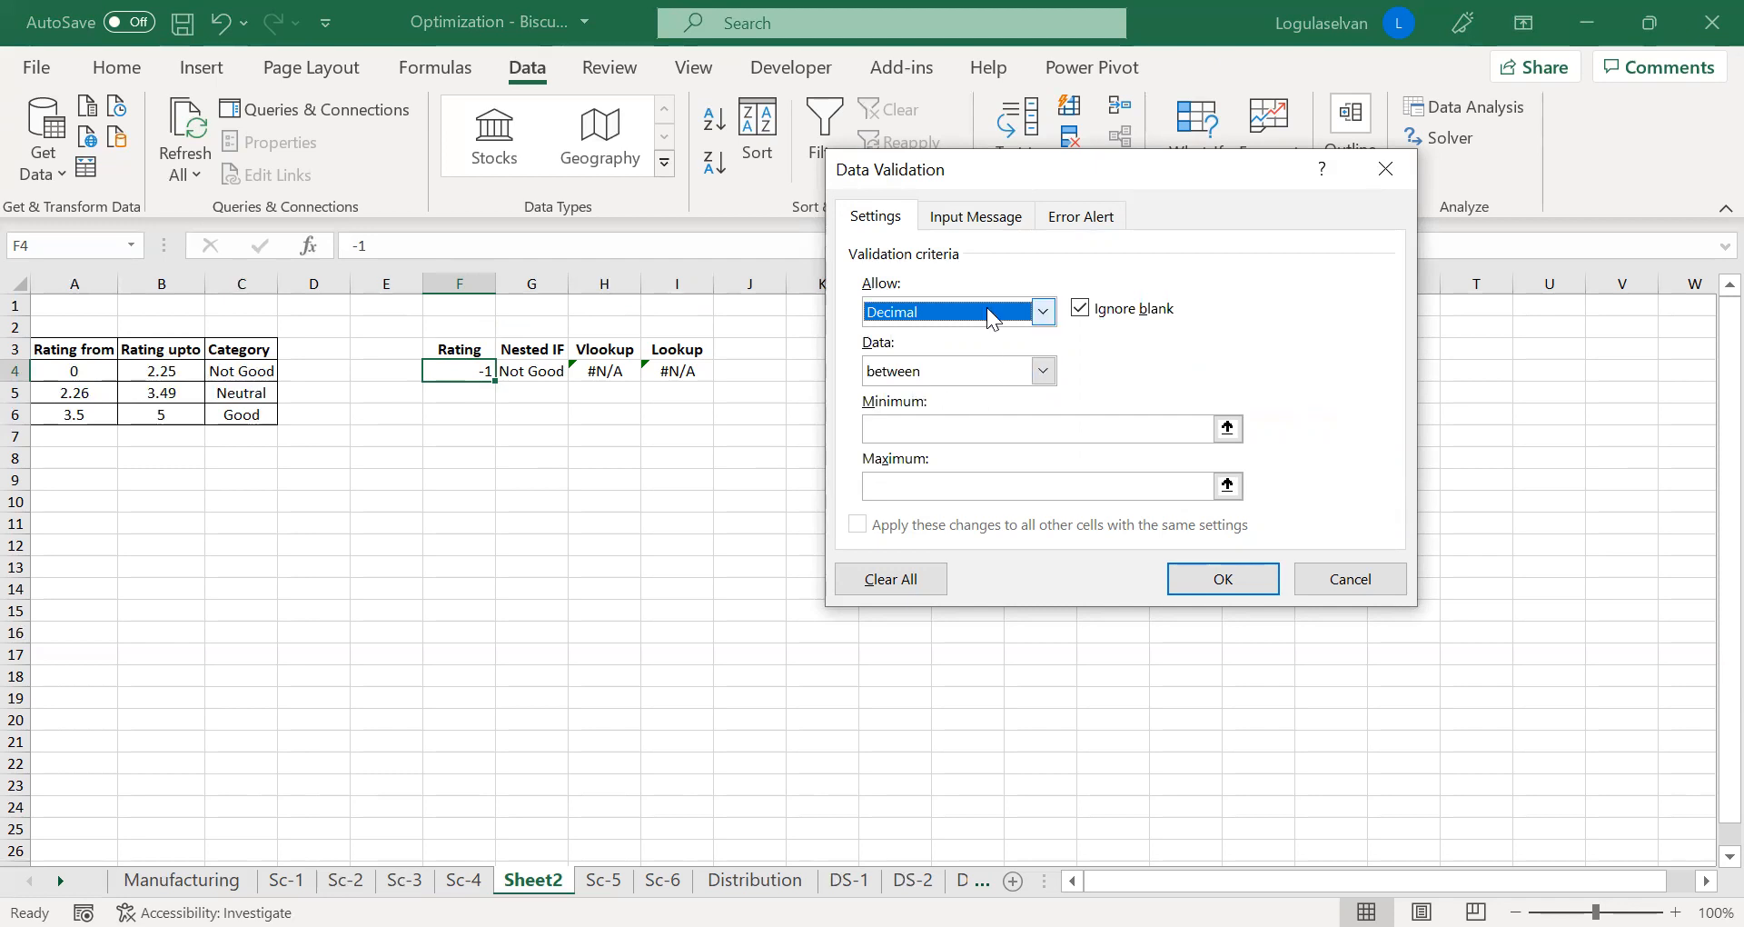
{"action": "left_click", "coordinate": [915, 437]}
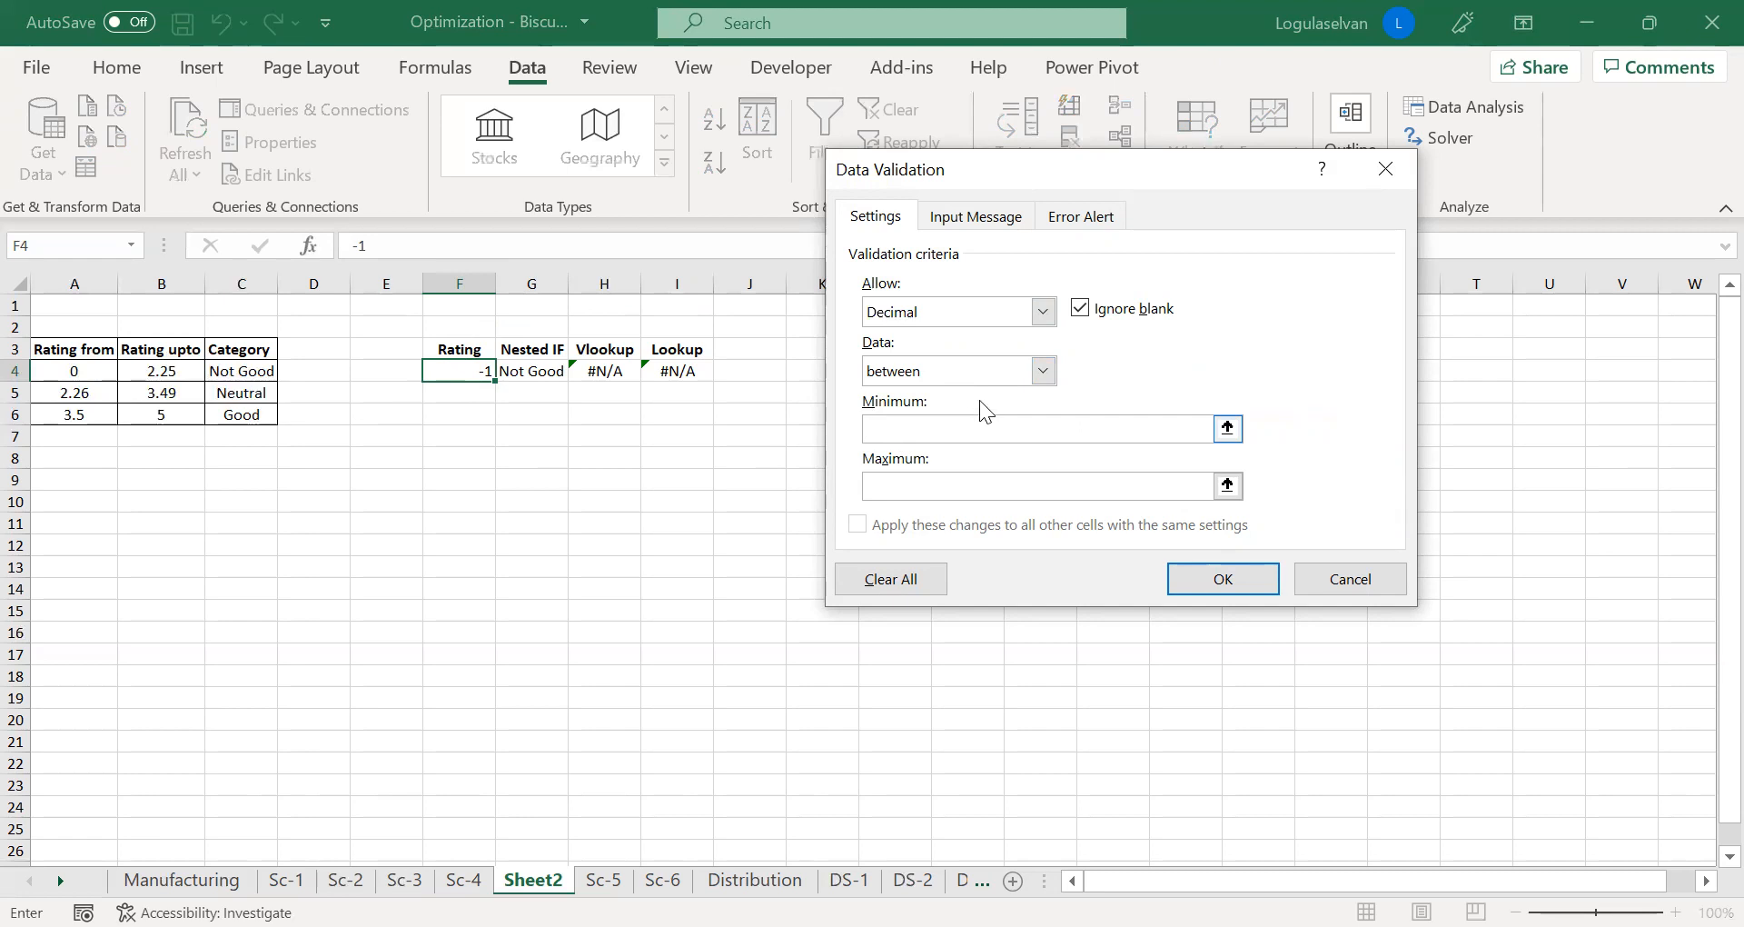
{"action": "left_click", "coordinate": [1042, 373]}
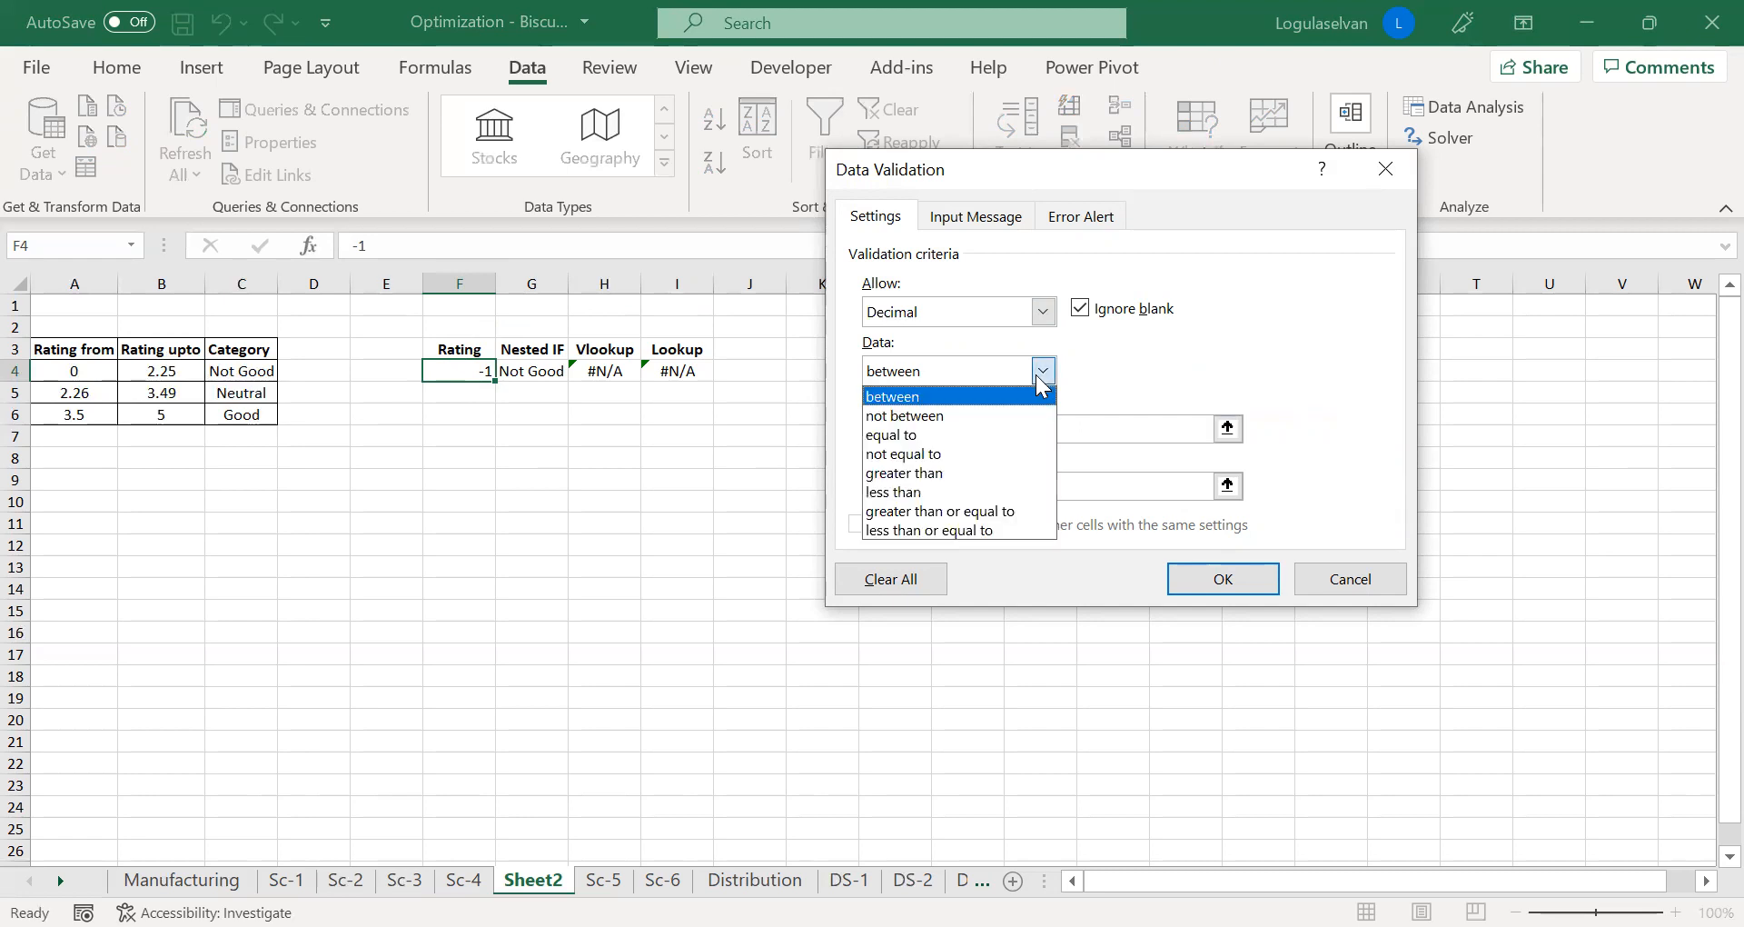
{"action": "left_click", "coordinate": [1042, 378]}
Set the validation minimum to 0 and maximum to 5, and apply the rule to F4
{"action": "left_click", "coordinate": [911, 425]}
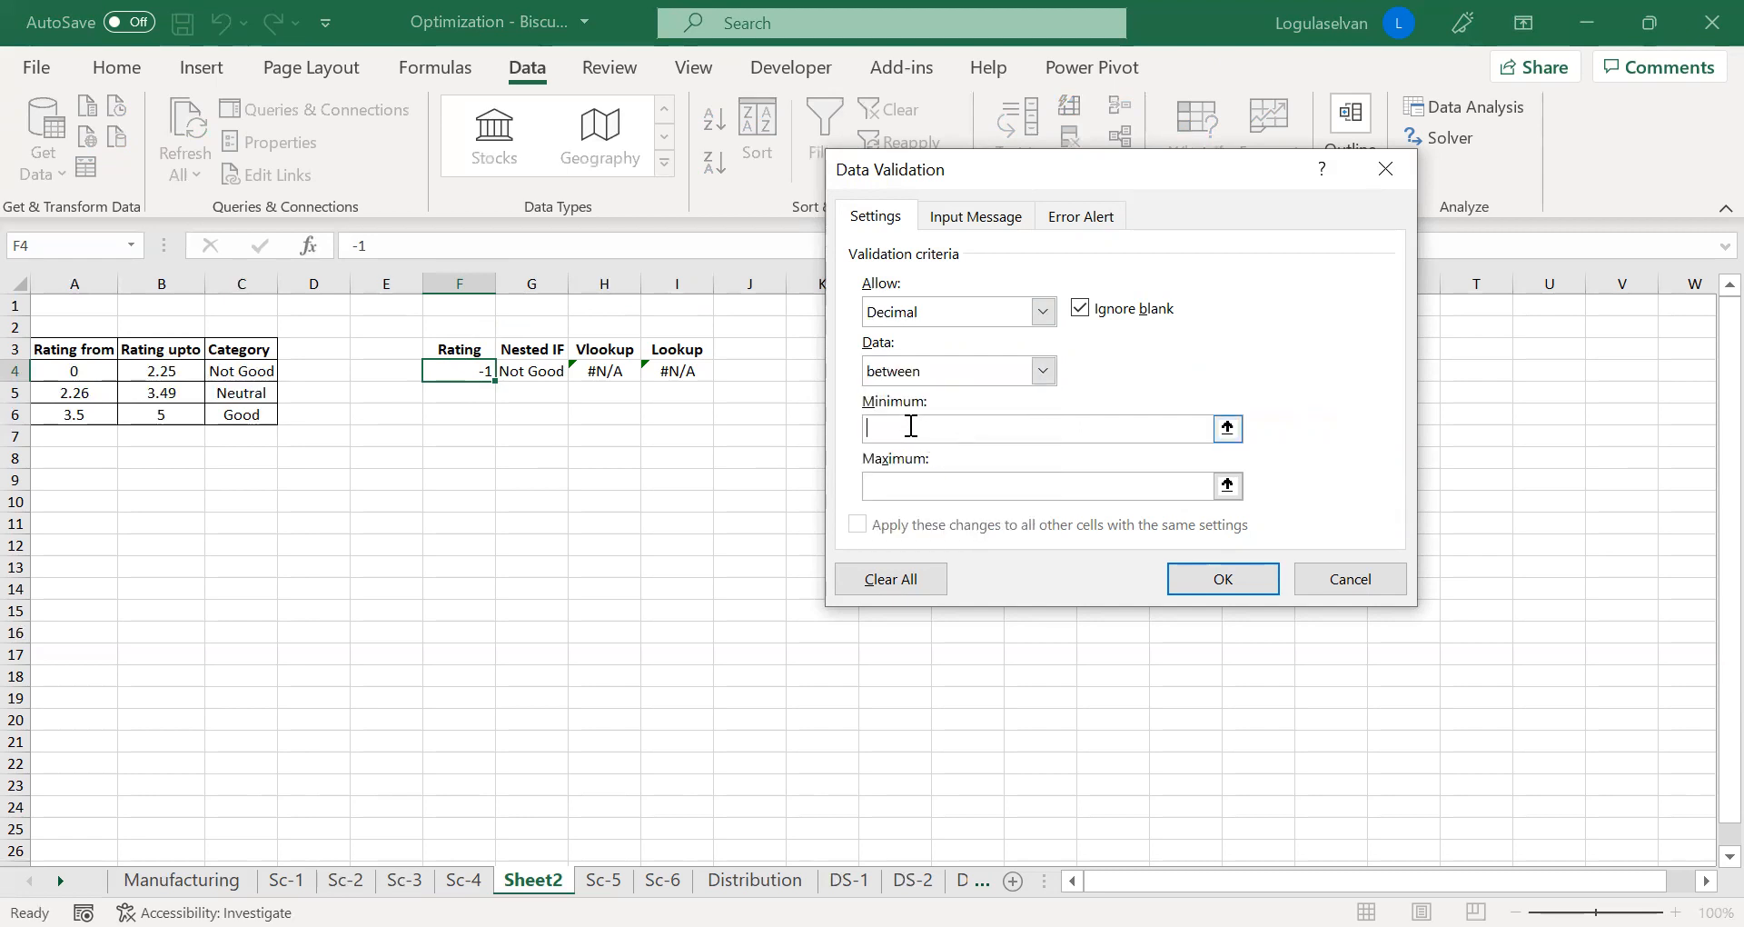
{"action": "type", "text": "0"}
{"action": "left_click", "coordinate": [897, 485]}
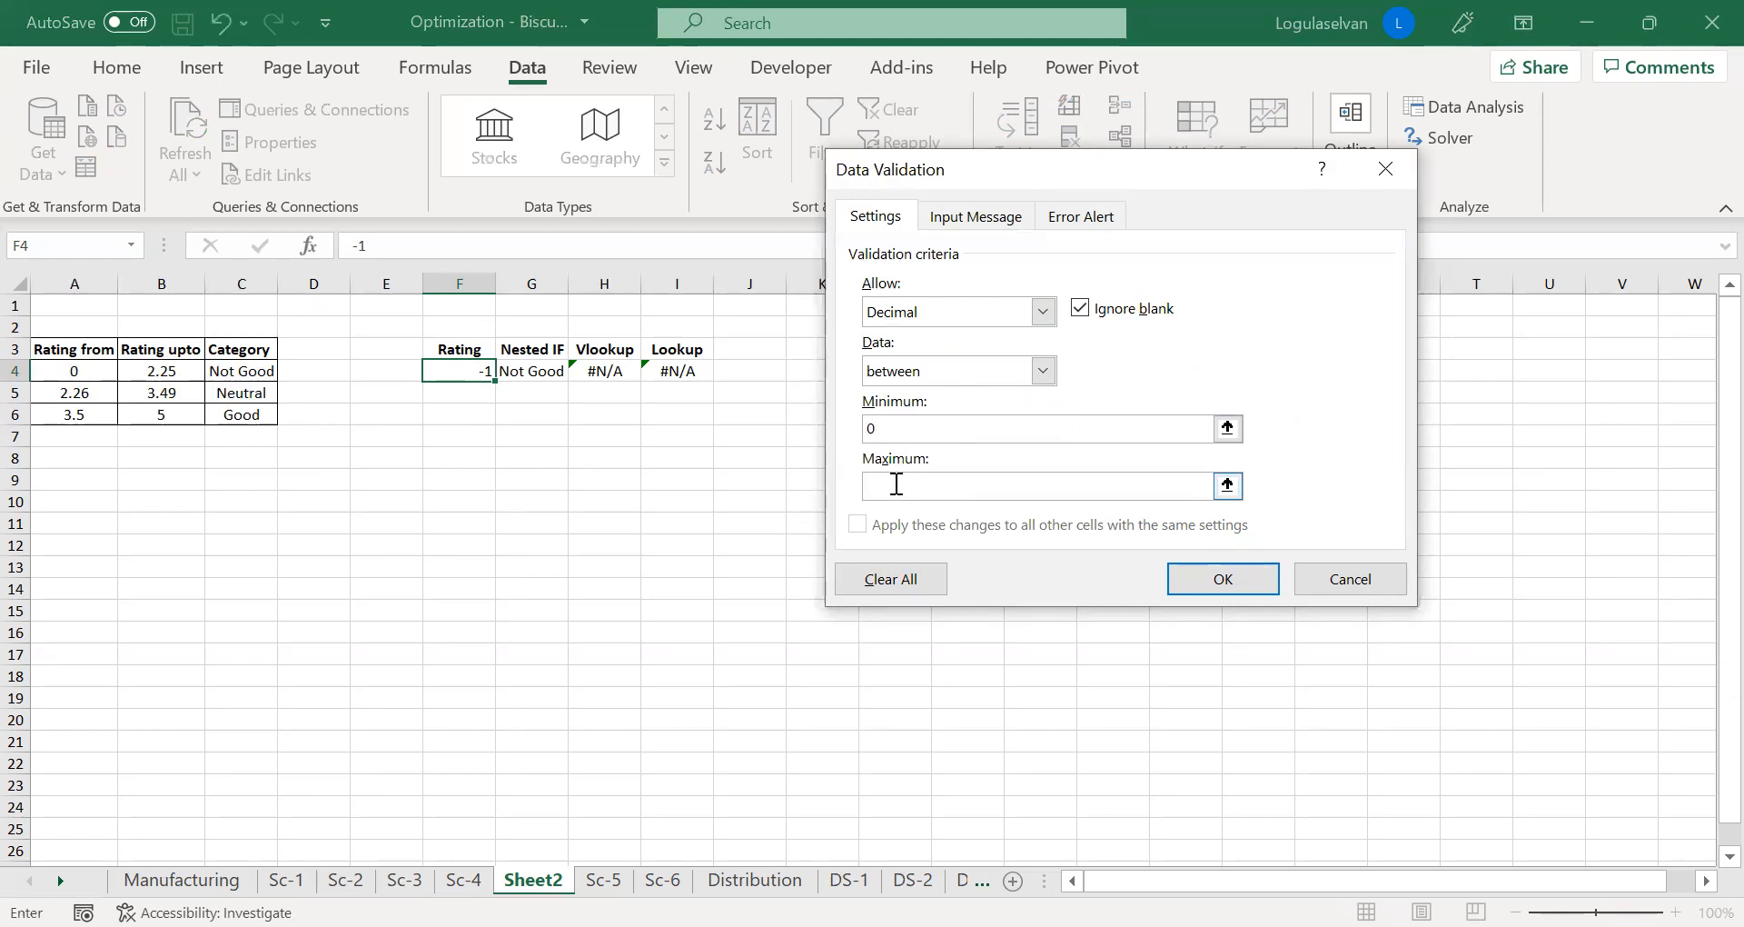
{"action": "type", "text": "5"}
{"action": "left_click", "coordinate": [891, 427]}
{"action": "left_click", "coordinate": [1190, 579]}
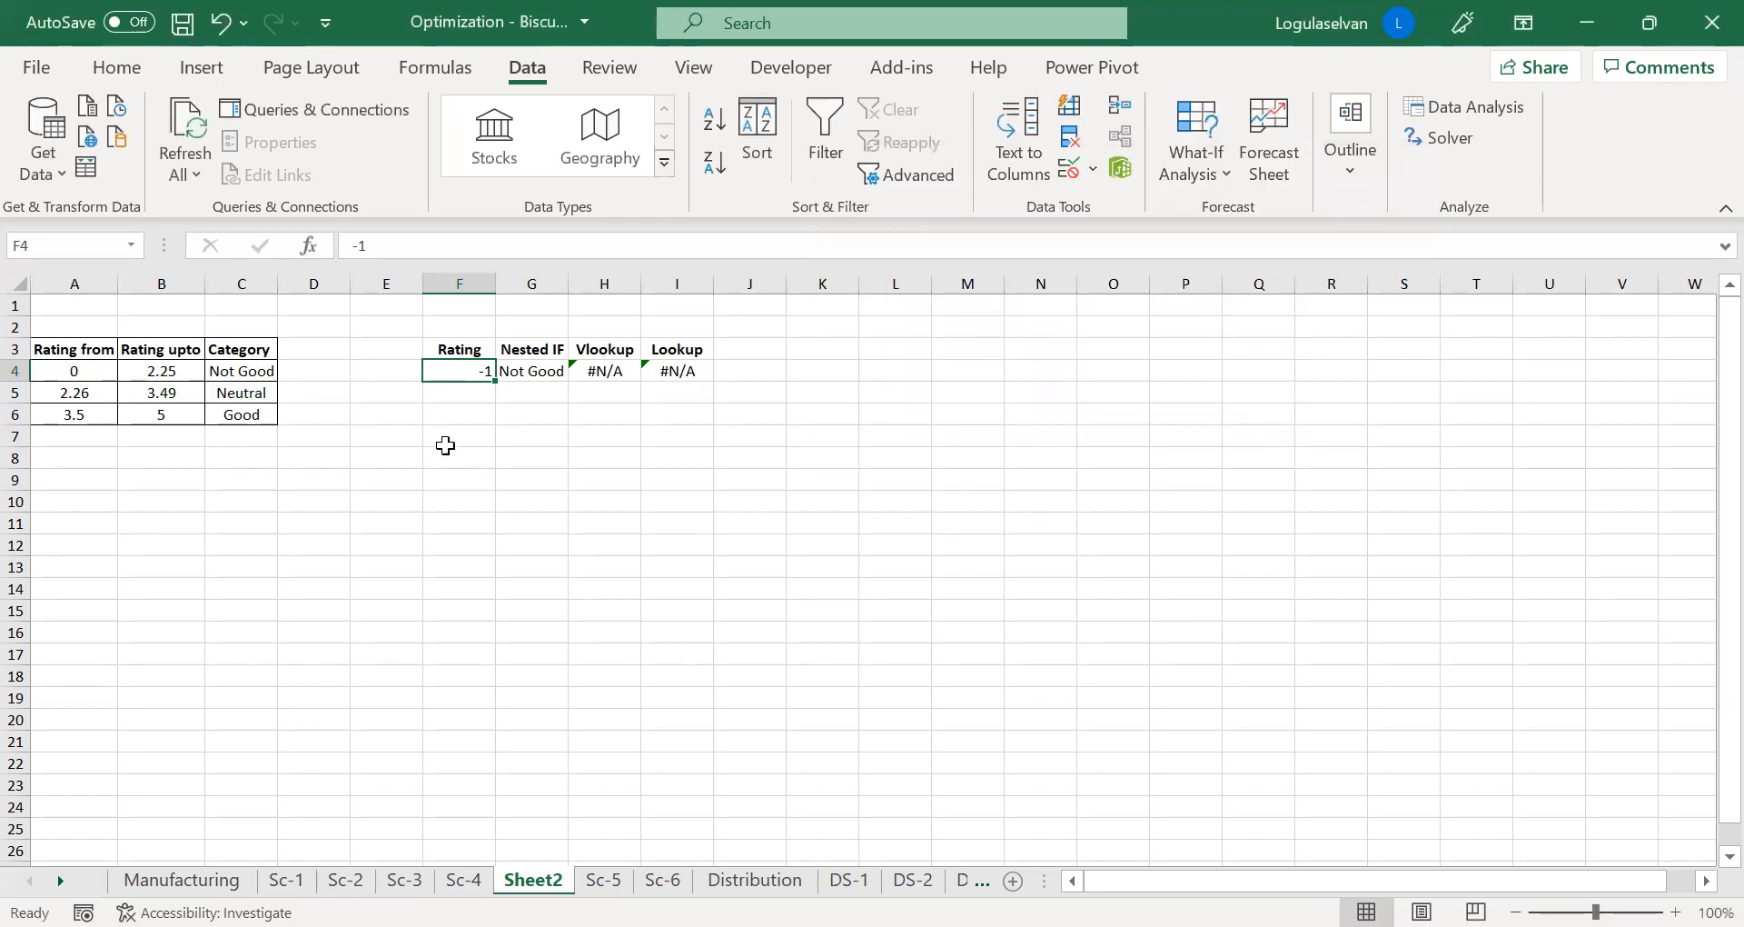
Set the rating in the validated cell F4 to 5
{"action": "type", "text": "5"}
{"action": "key", "text": "Return"}
{"action": "key", "text": "Up"}
Try the out-of-range ratings 5.1 and -1 in F4 to test the validation rule, cancelling each entry
{"action": "type", "text": "5.1"}
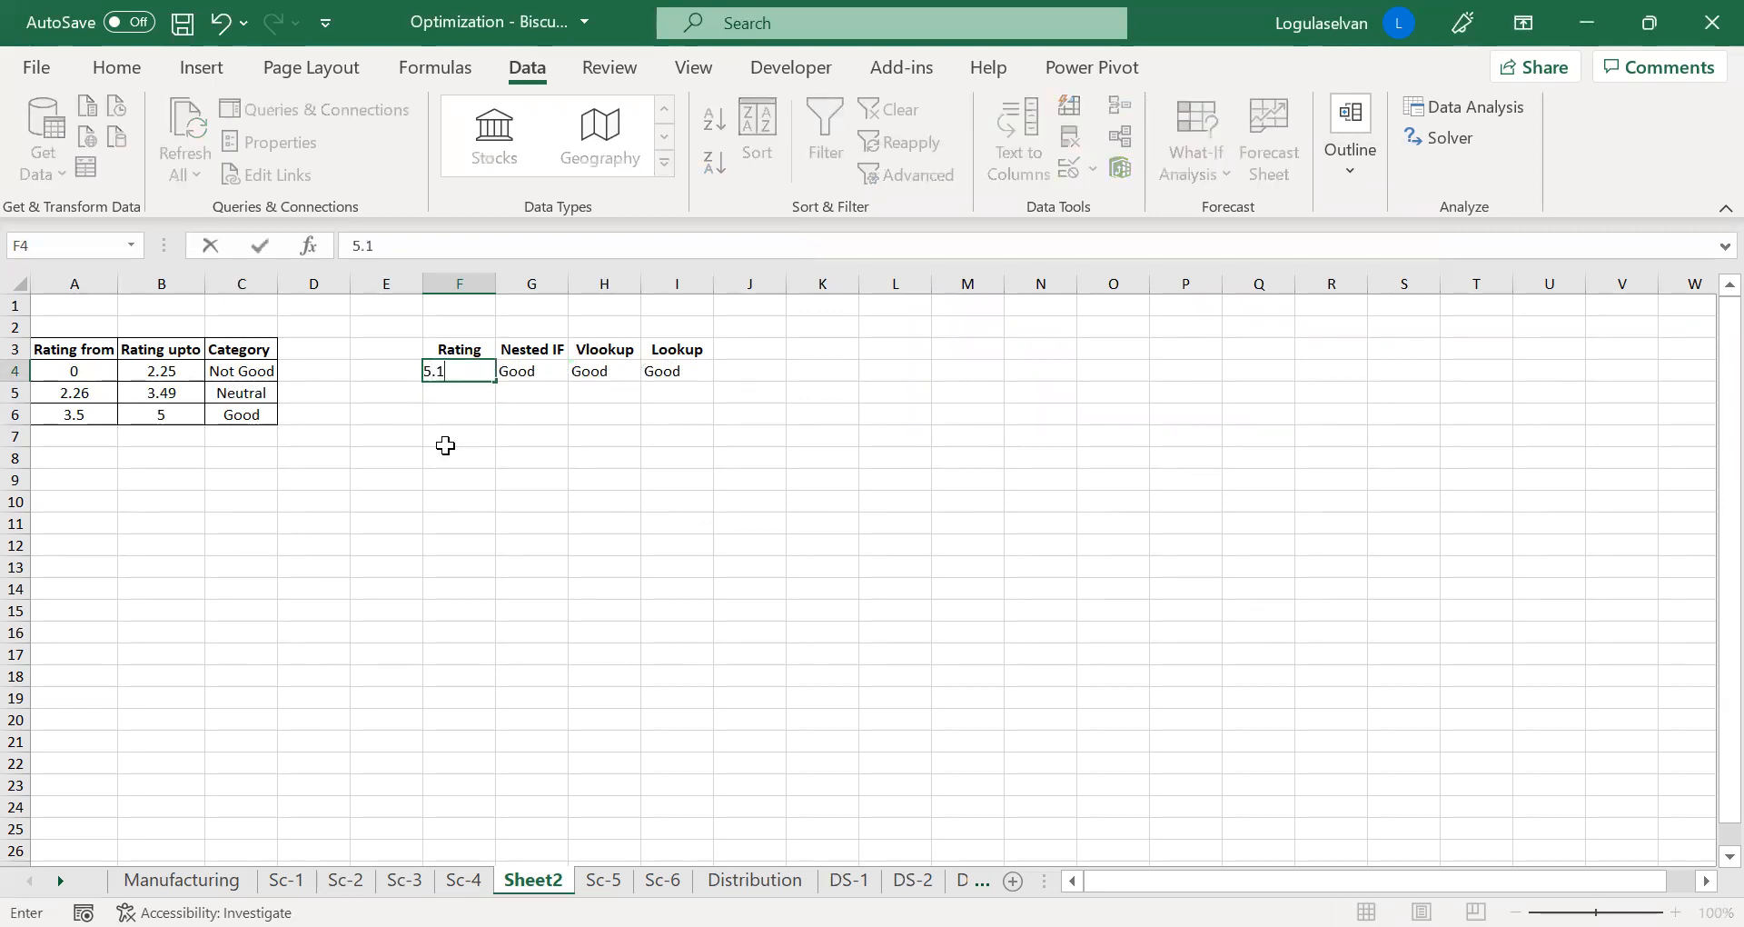
{"action": "key", "text": "Return"}
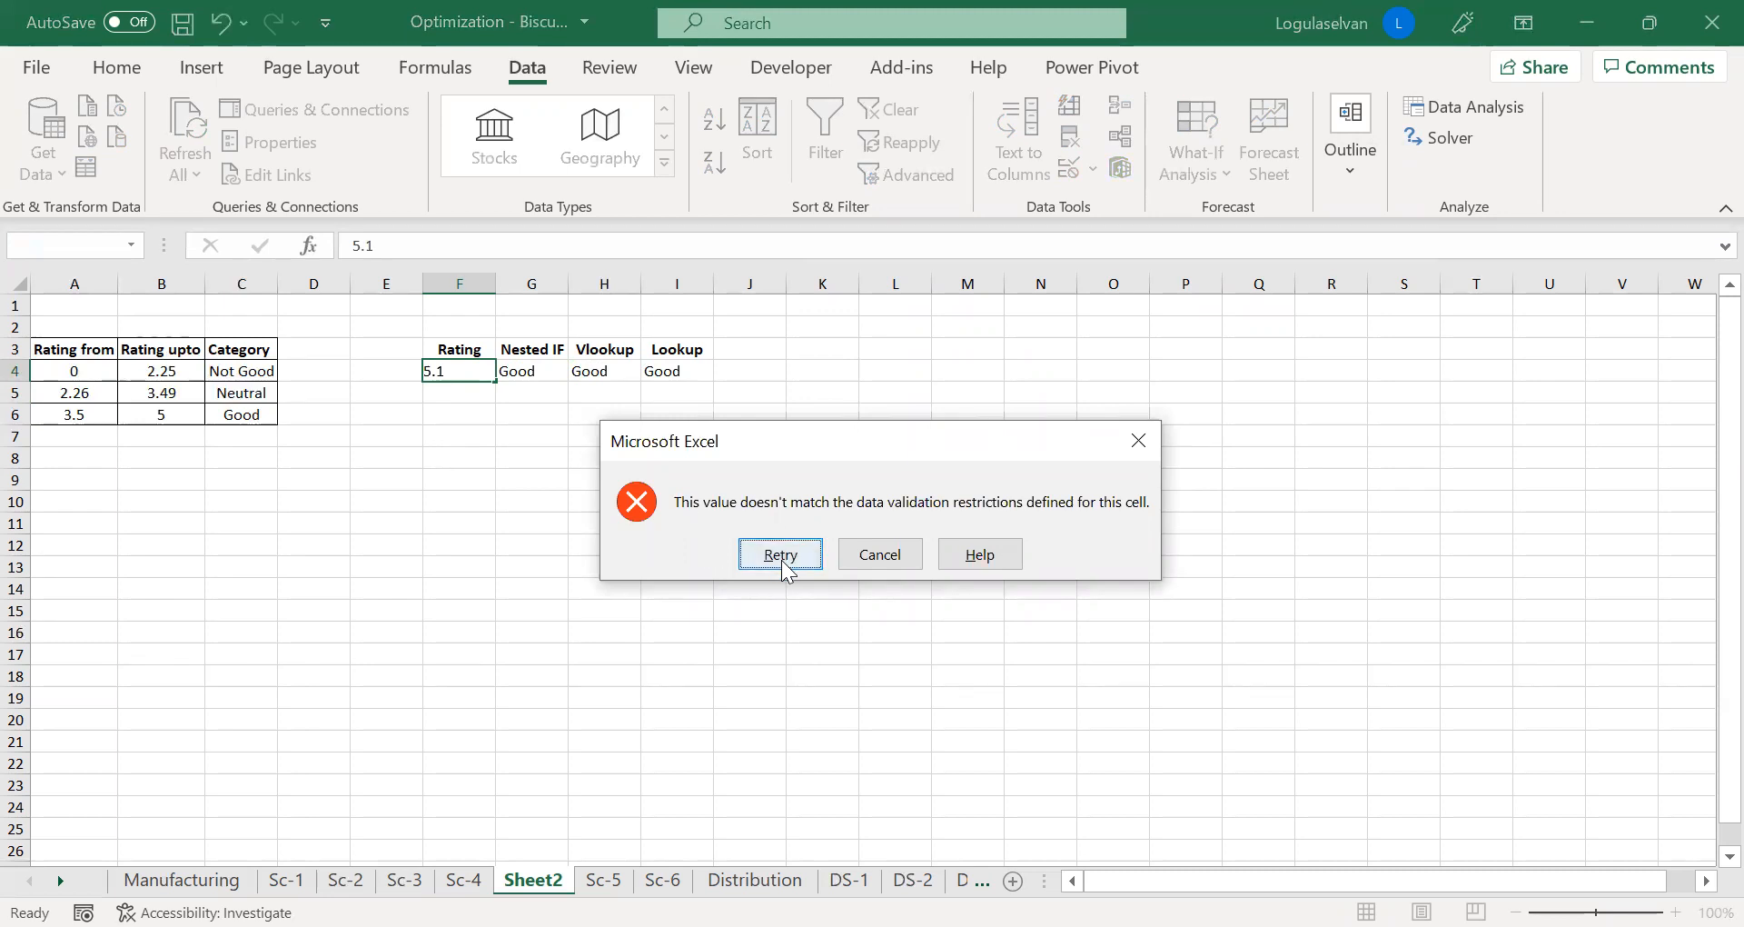
{"action": "left_click", "coordinate": [917, 552]}
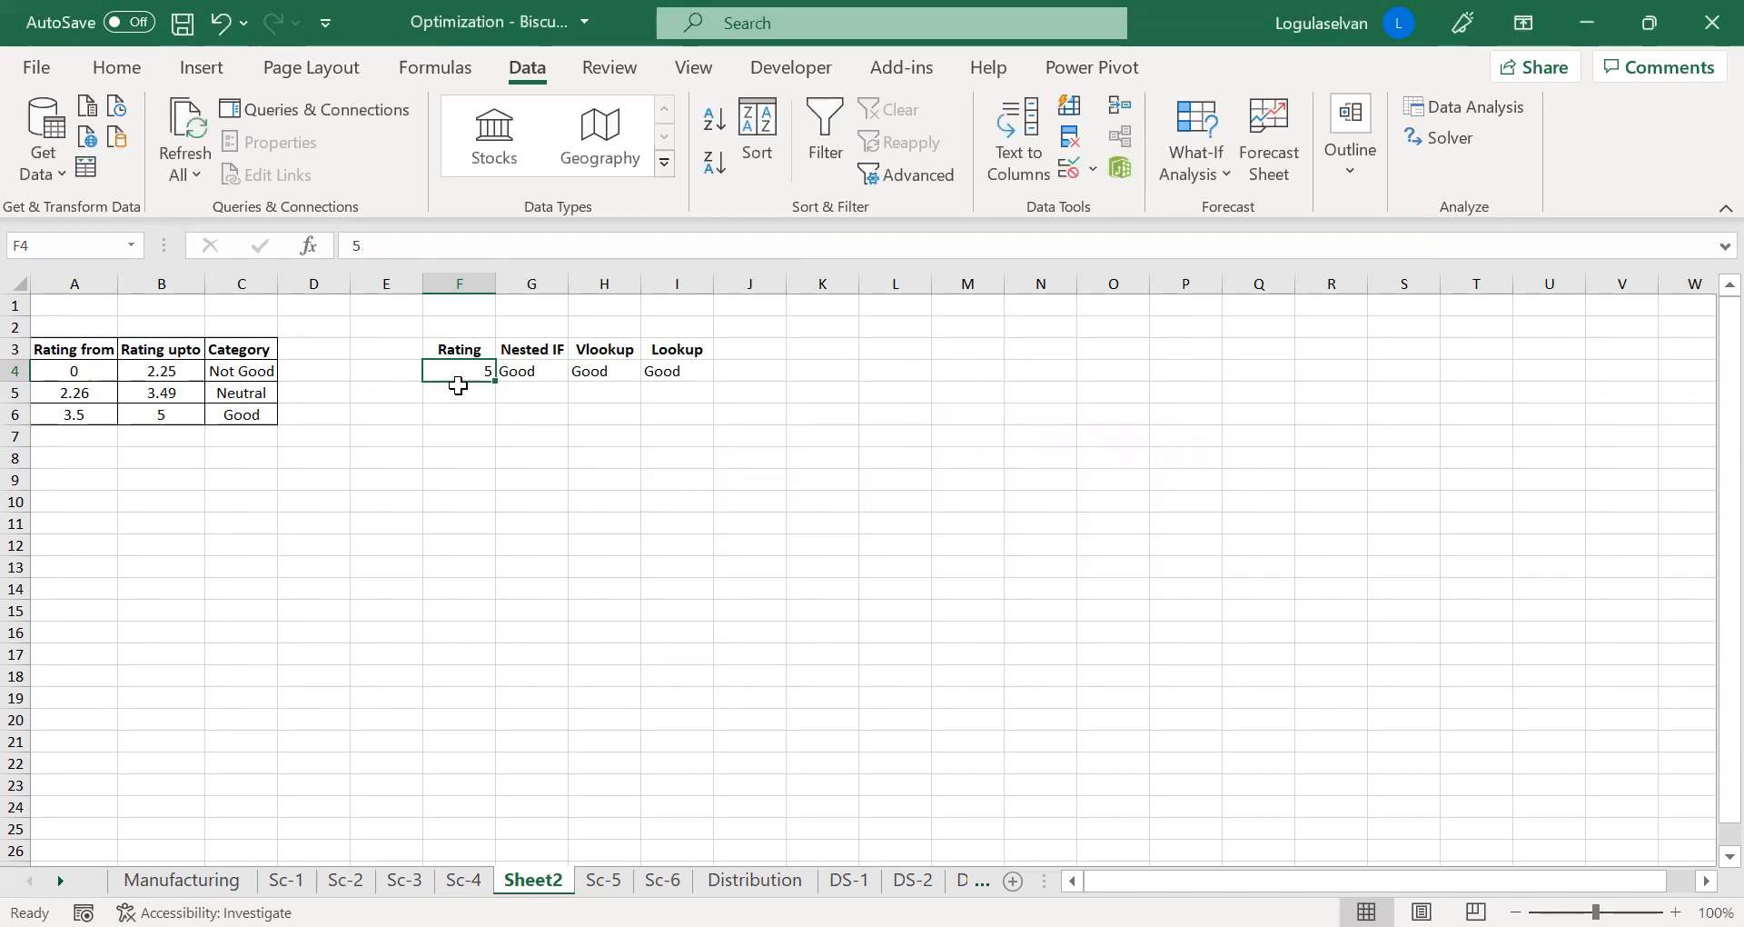
{"action": "type", "text": "-1"}
{"action": "key", "text": "Return"}
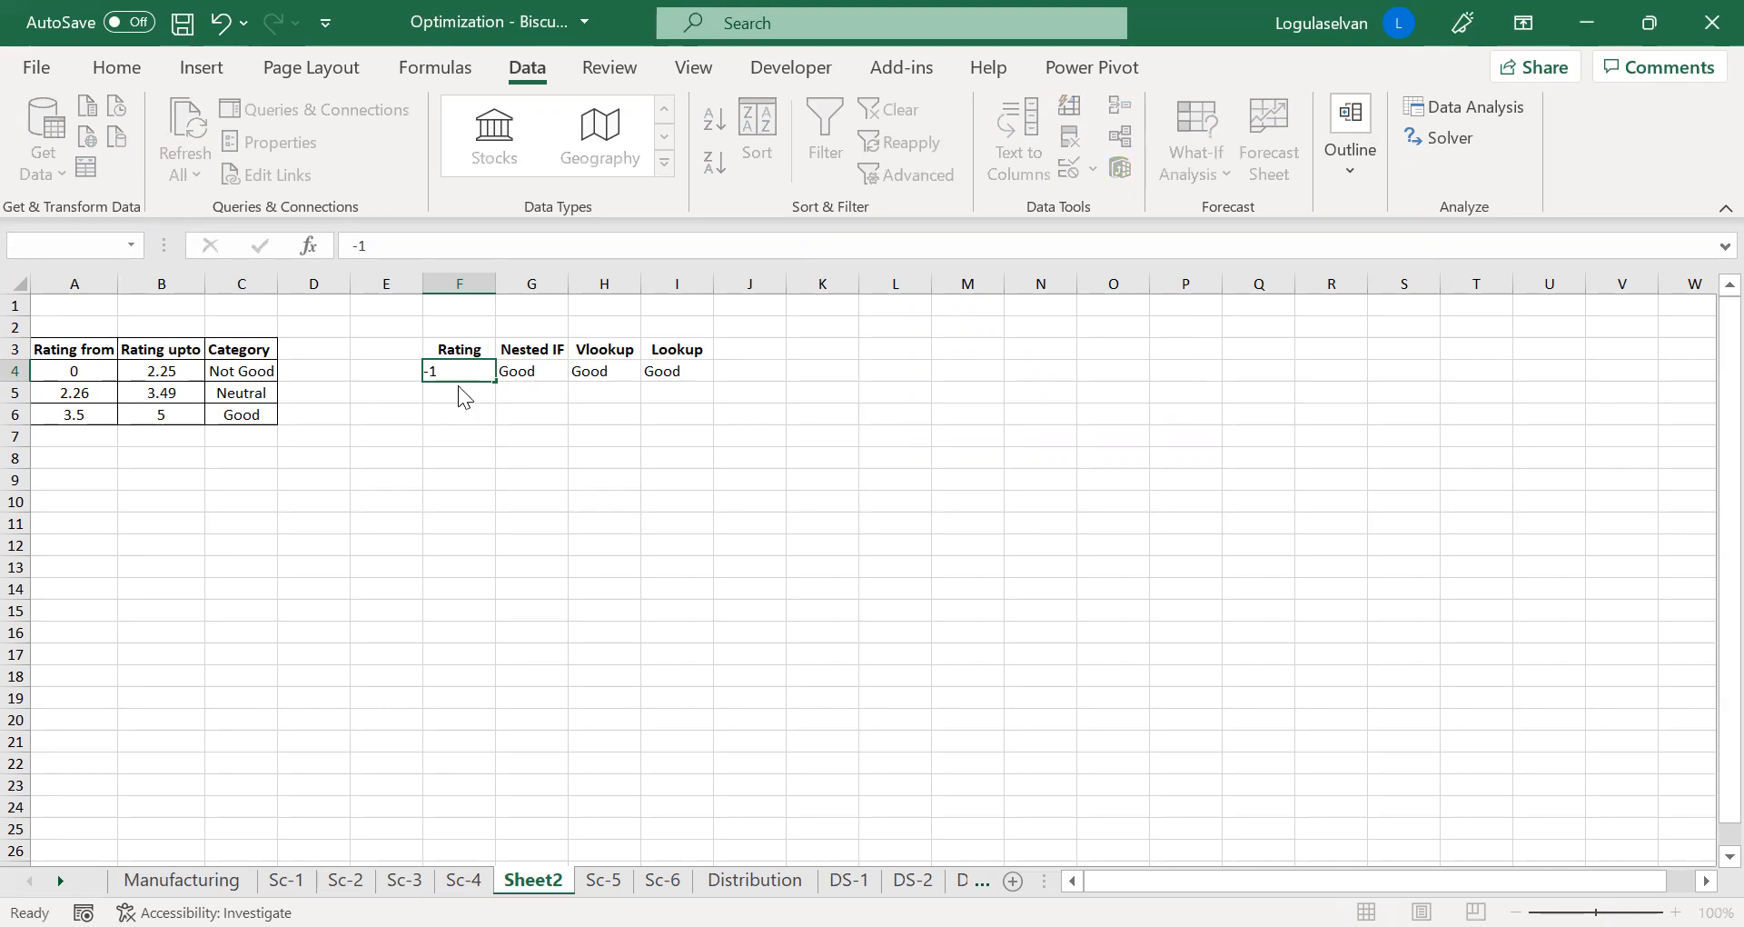
{"action": "left_click", "coordinate": [905, 559]}
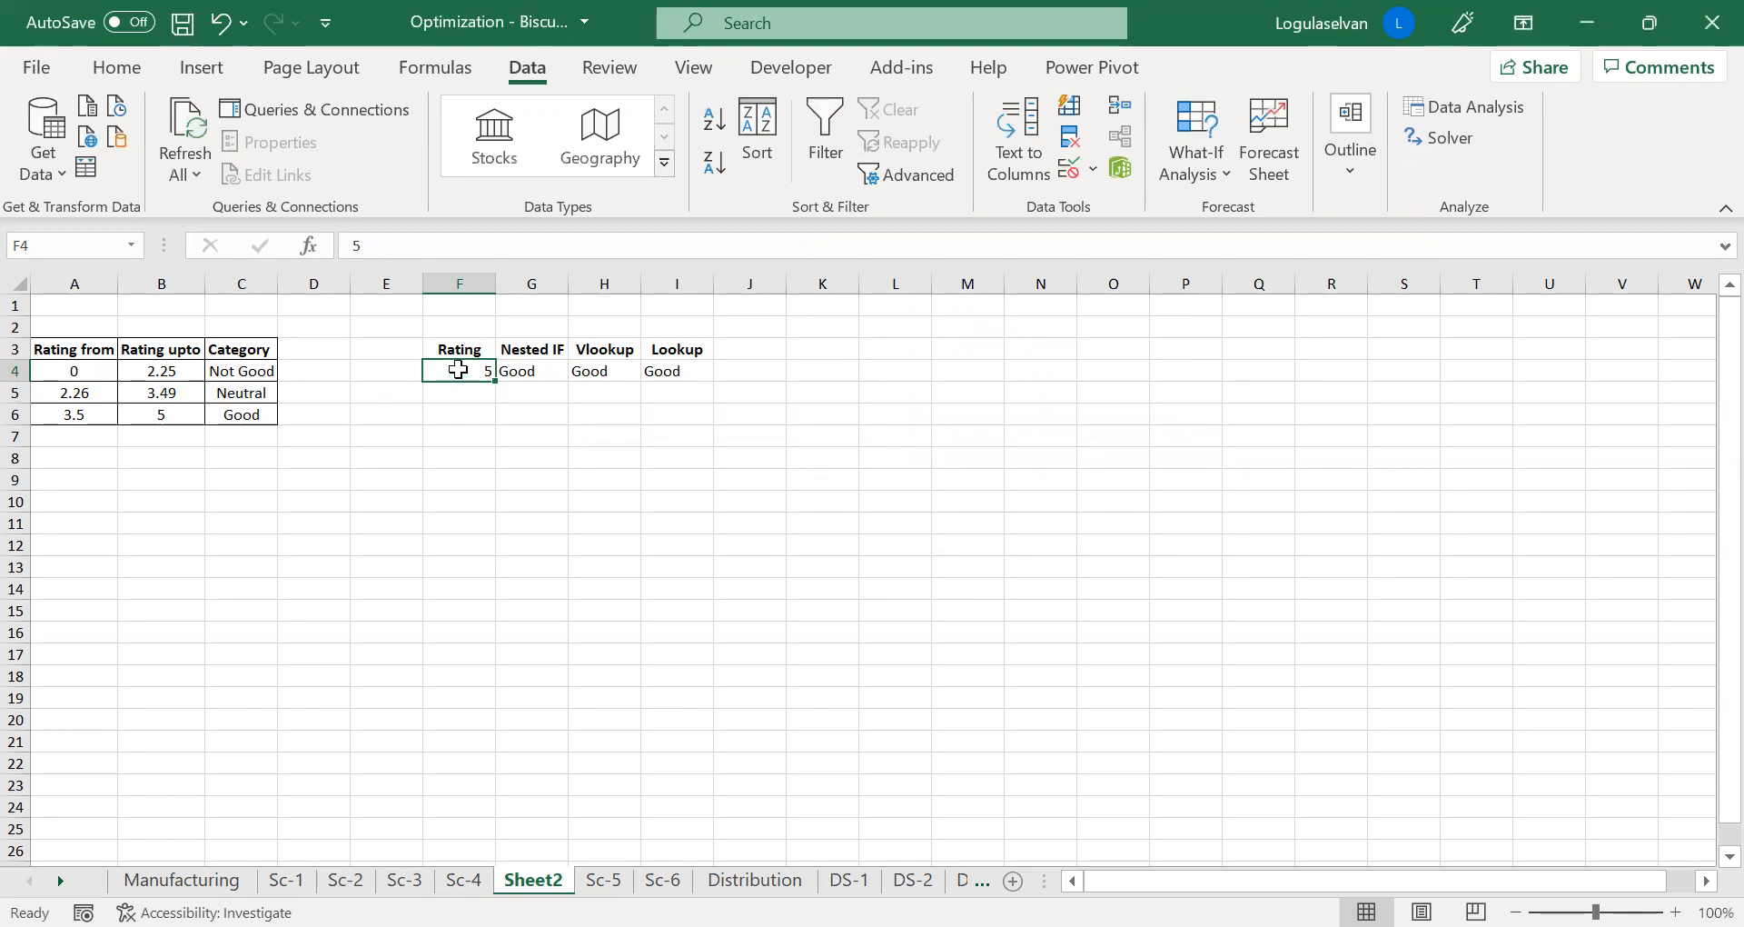
{"action": "left_click", "coordinate": [562, 356]}
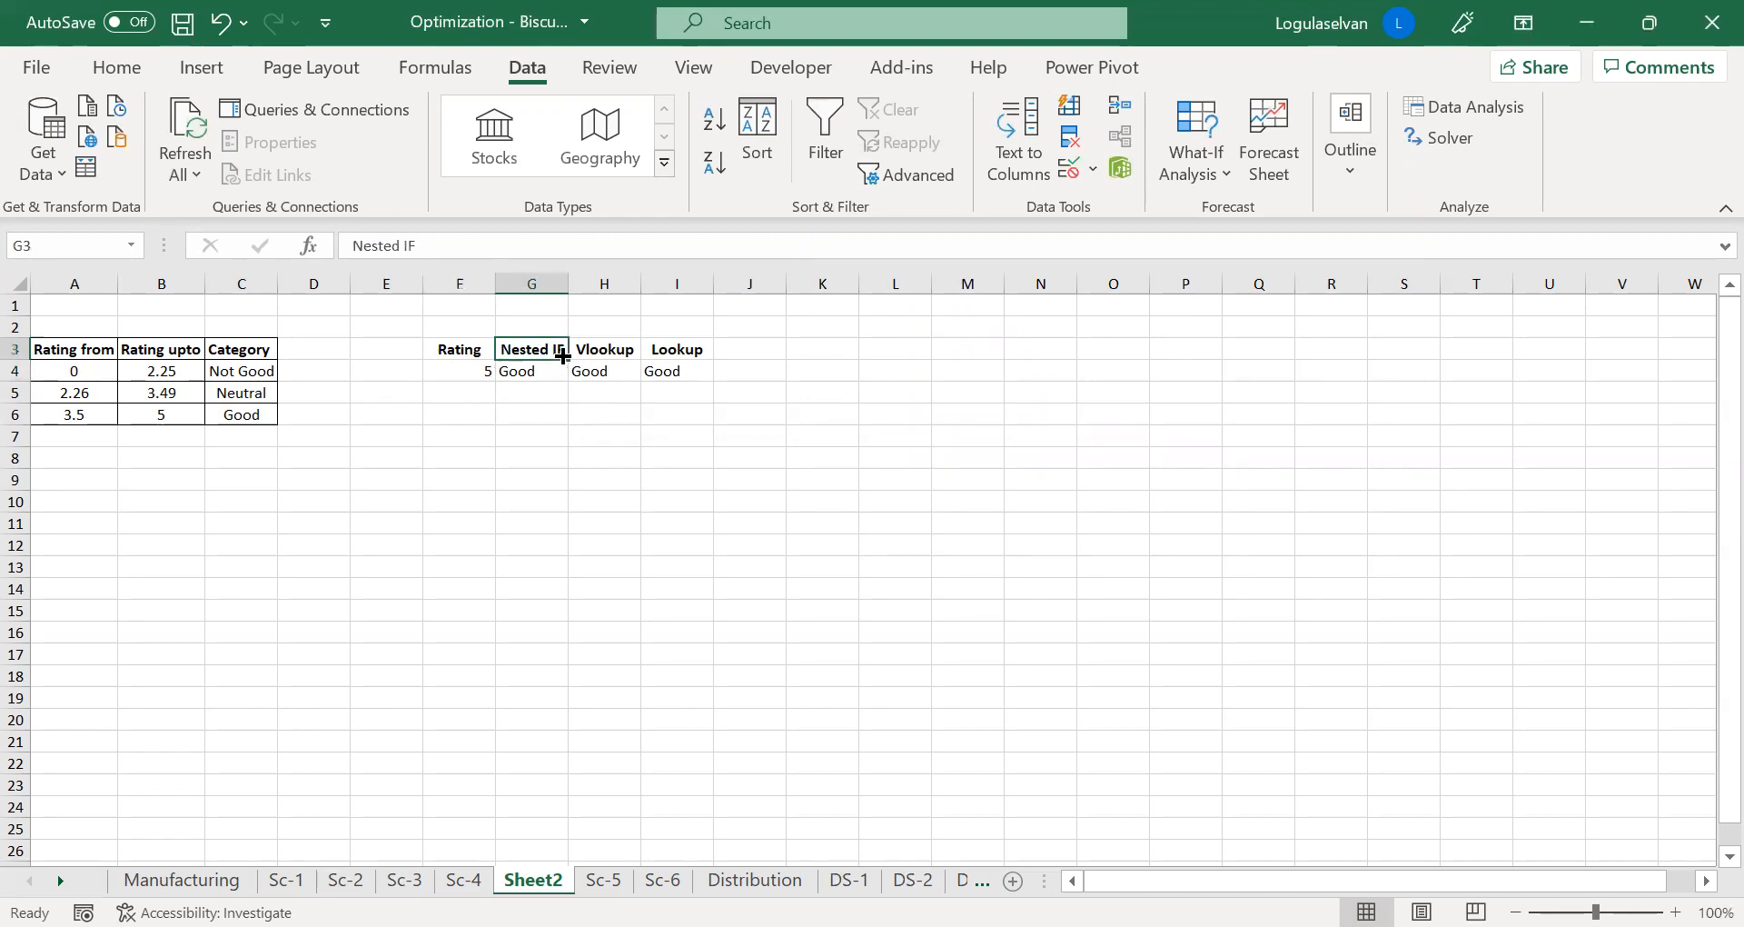